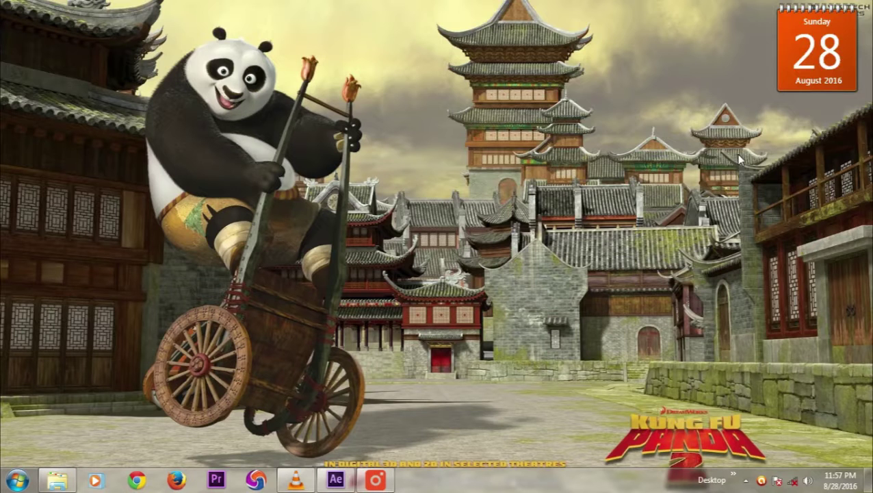
Switch to After Effects and create a new composition from the After Effects VFX Breakdown to District.9 Set Extension.3gp footage
left_click(335, 479)
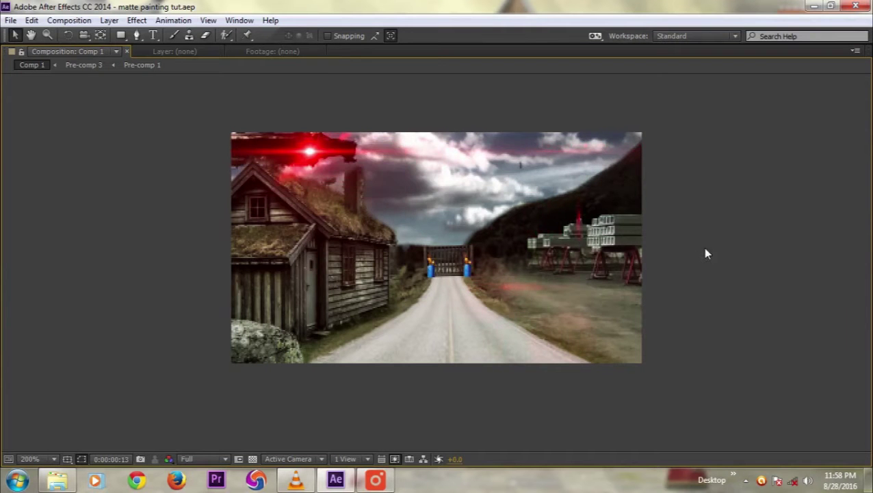
key("grave")
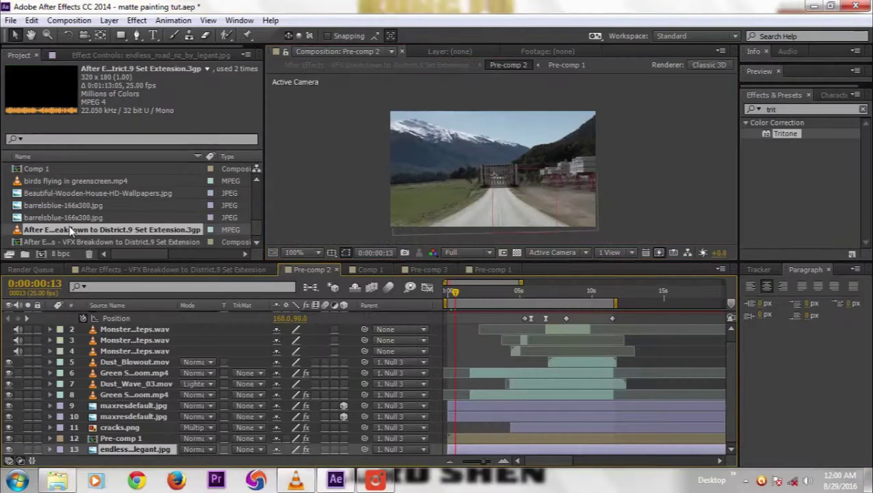
left_click_drag(70, 230, 42, 255)
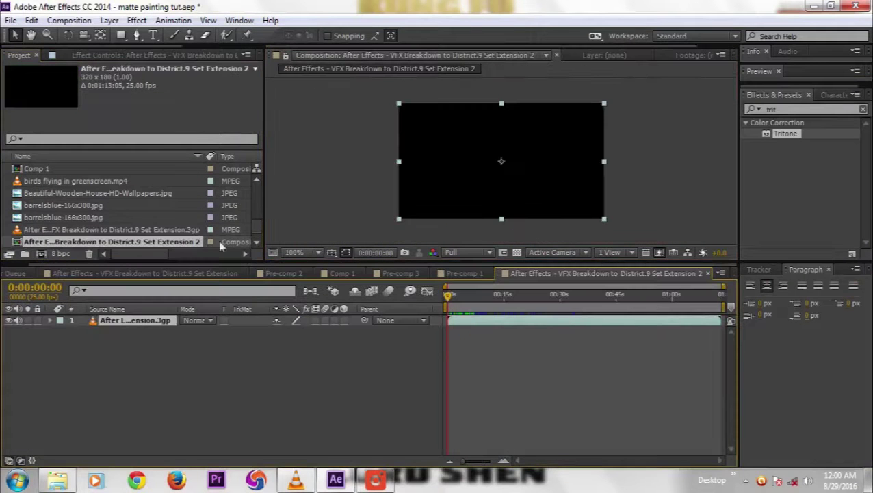
Trim the clip's start at 0:00:09:02, shift it to the composition's beginning, and end the clip and work area at 0:00:11:16
left_click_drag(448, 296, 481, 296)
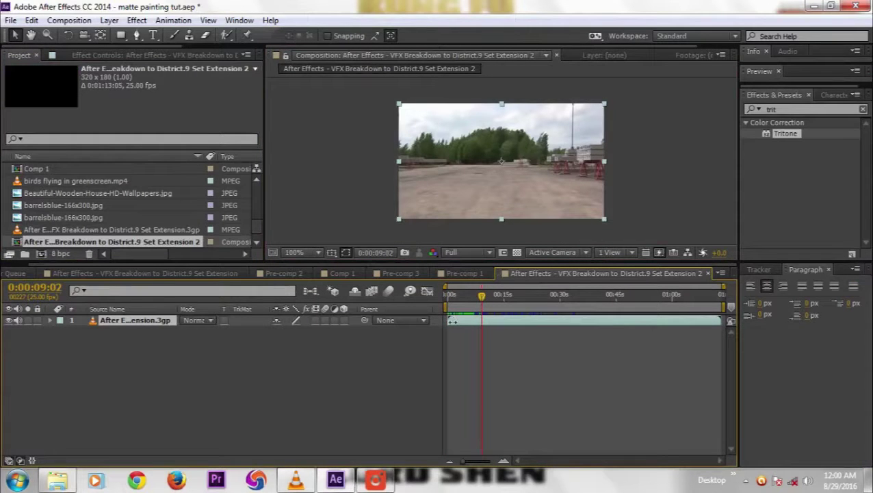
left_click_drag(452, 321, 482, 320)
key("space")
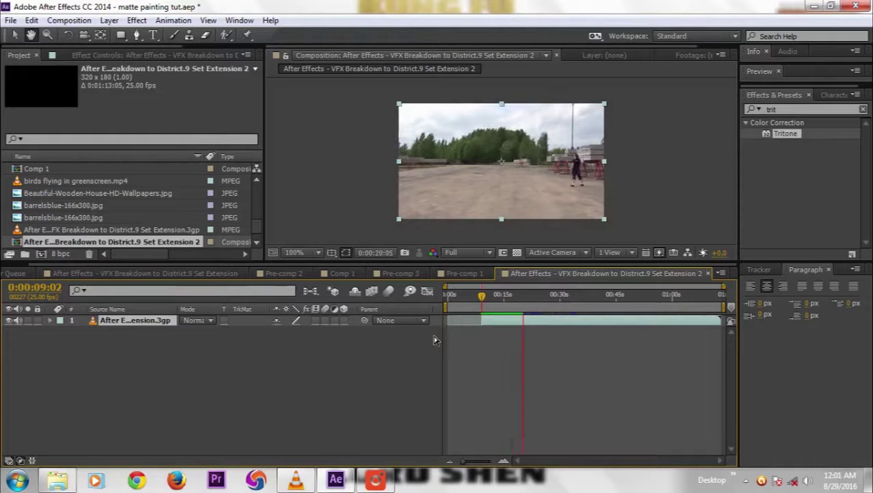
key("space")
key("alt+]")
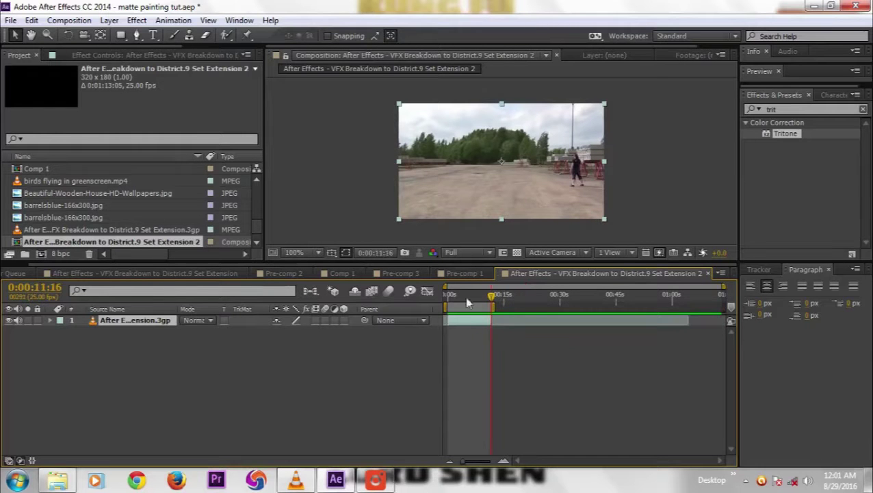
left_click_drag(494, 301, 452, 295)
left_click(152, 387)
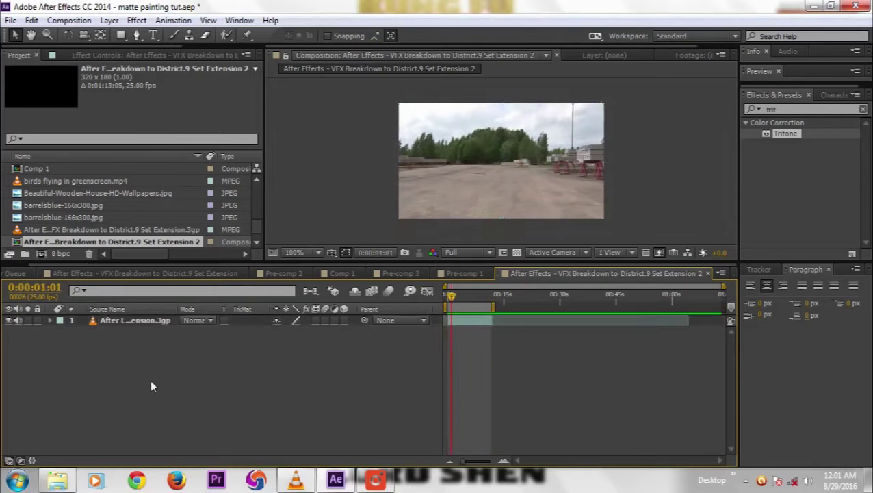
Select the 3gp clip layer, activate the Pen tool and magnify the composition view to 200%
scroll(122, 217, "down", 1)
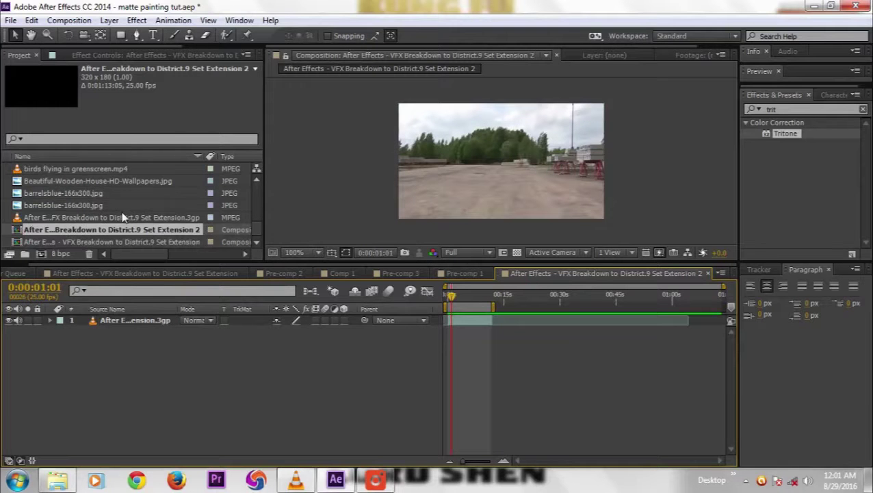
scroll(118, 220, "up", 10)
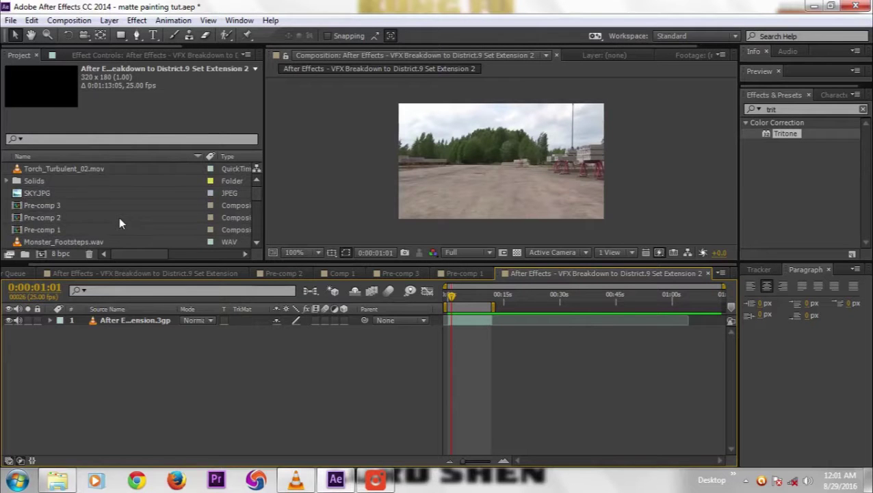
scroll(119, 217, "down", 3)
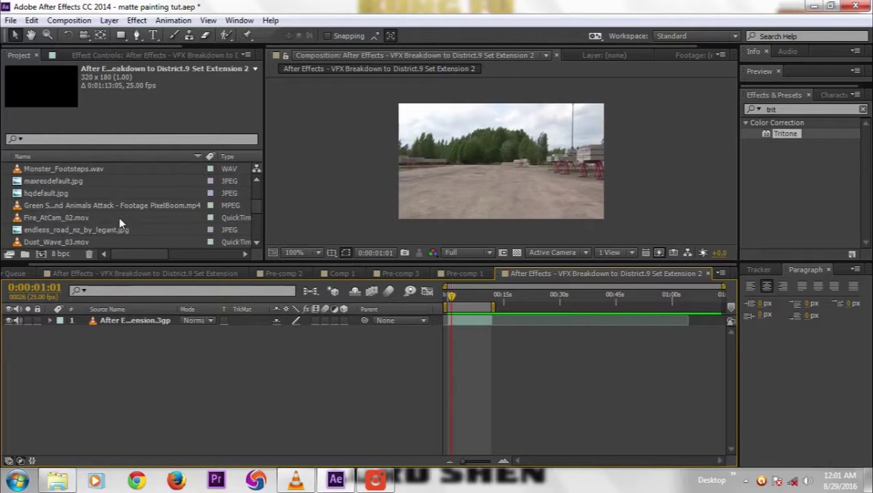
left_click(127, 320)
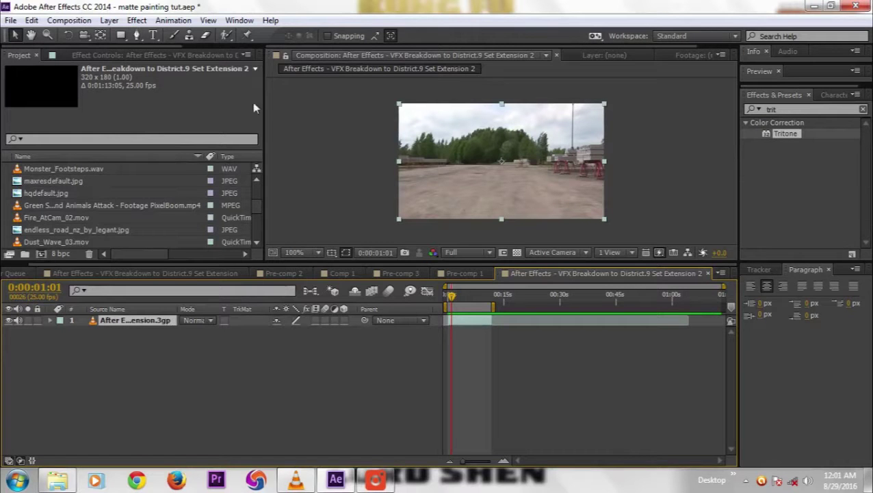
left_click(137, 35)
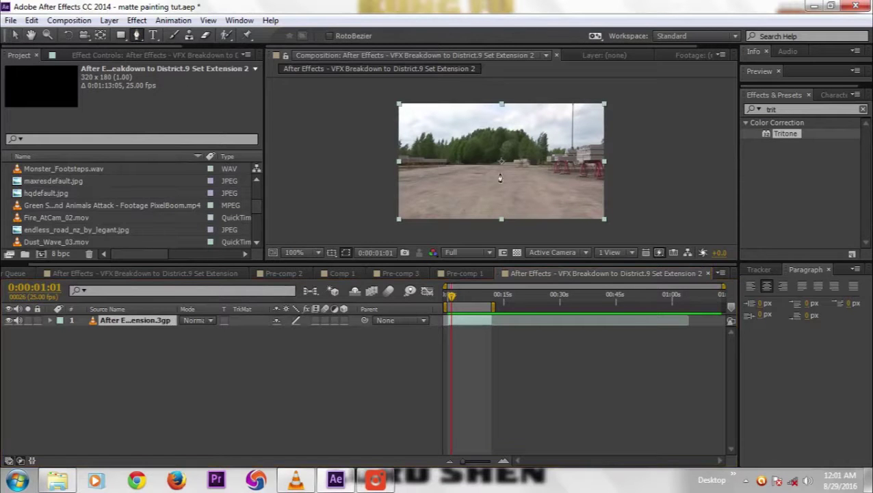
scroll(583, 179, "up", 1)
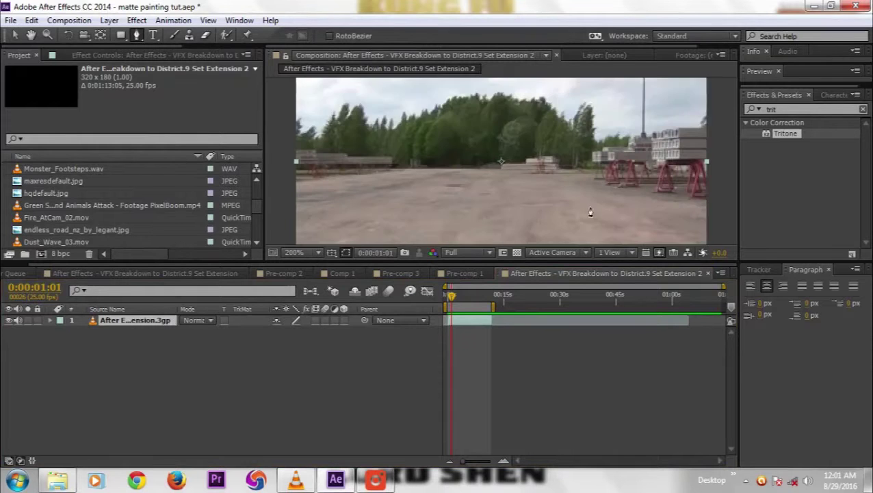
left_click_drag(588, 209, 551, 170)
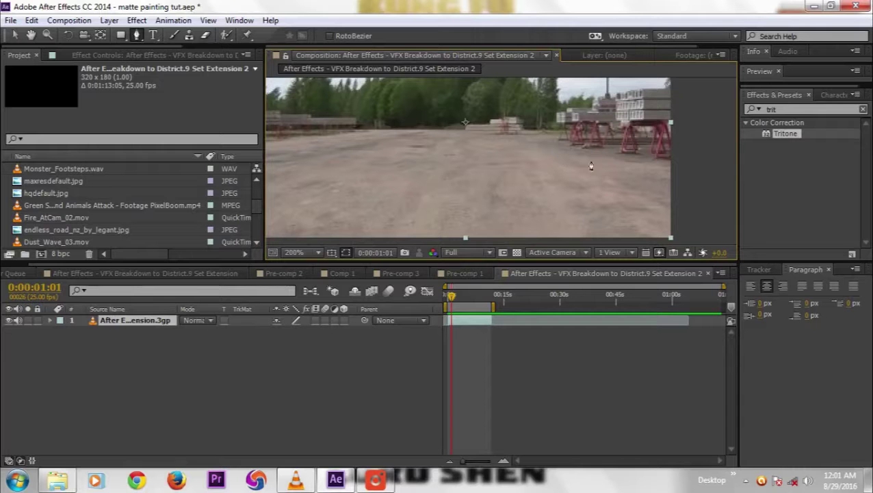
Add endless_road_nz_by_legant.jpg from the project footage as a layer beneath the 3gp clip
scroll(66, 216, "down", 2)
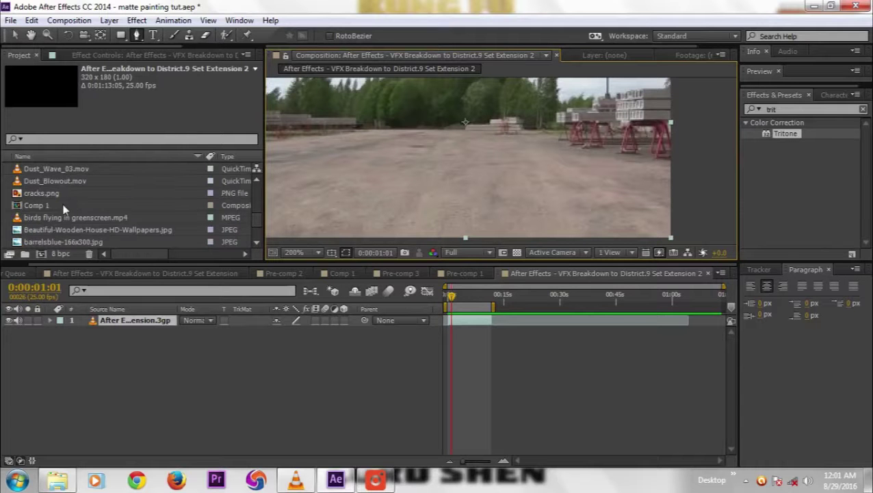
scroll(64, 208, "down", 2)
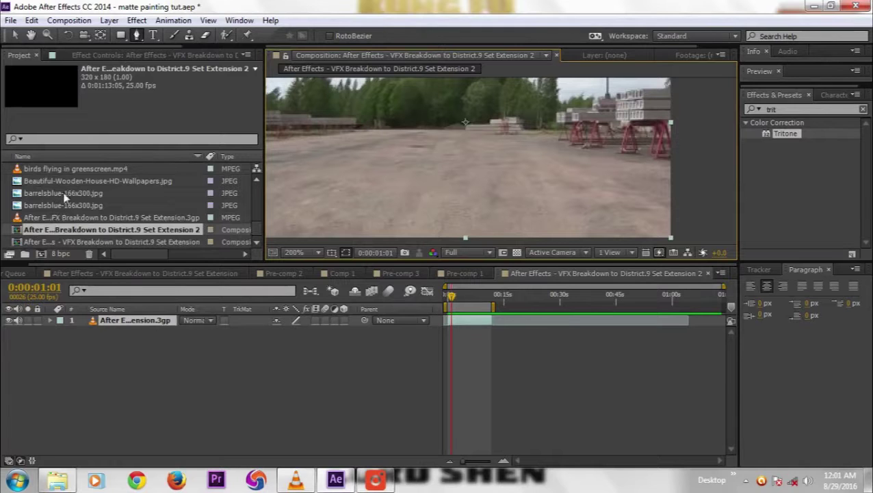
scroll(57, 198, "up", 4)
left_click(50, 216)
left_click(49, 206)
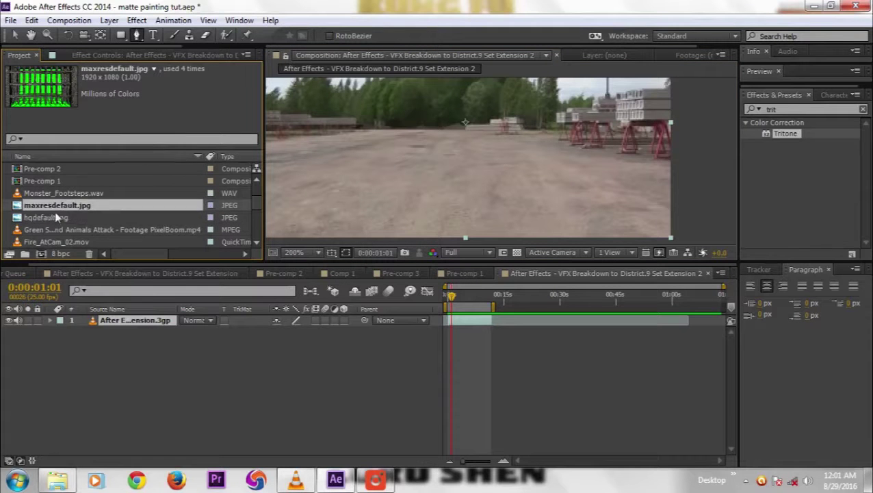
scroll(55, 211, "down", 1)
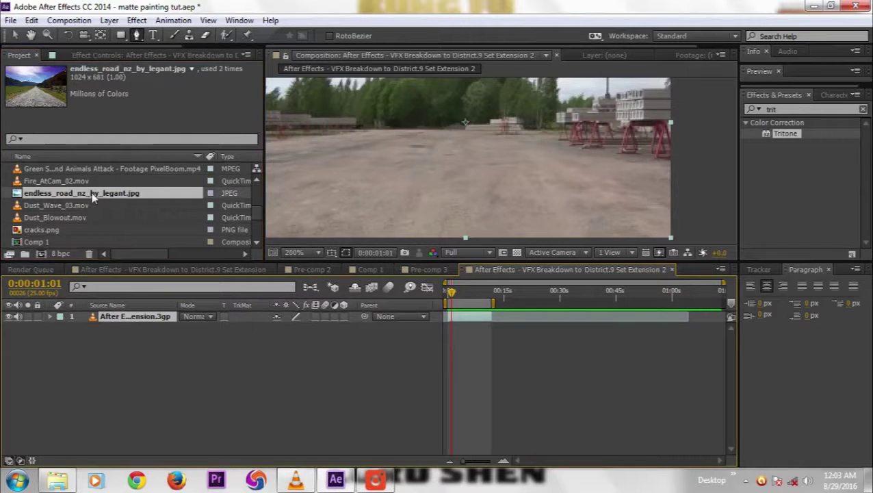
left_click_drag(93, 196, 138, 345)
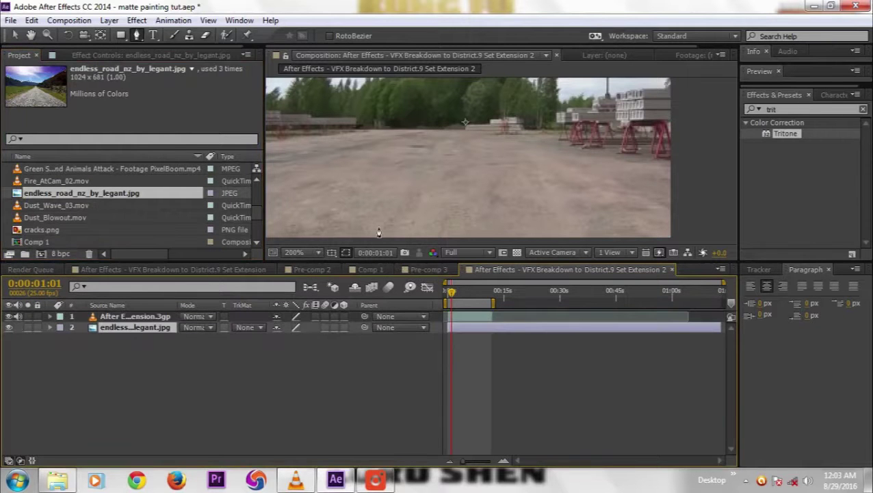
Set the 3gp clip layer's opacity to 50% so the road image shows through
left_click(136, 317)
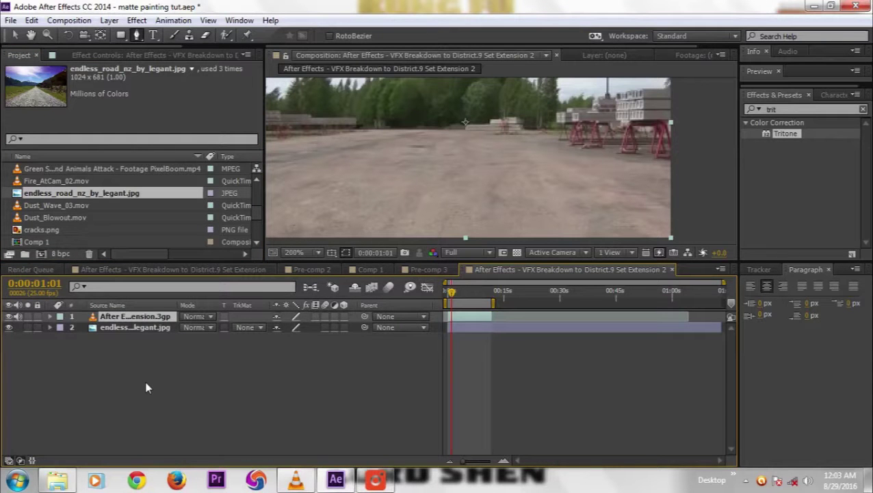
key("t")
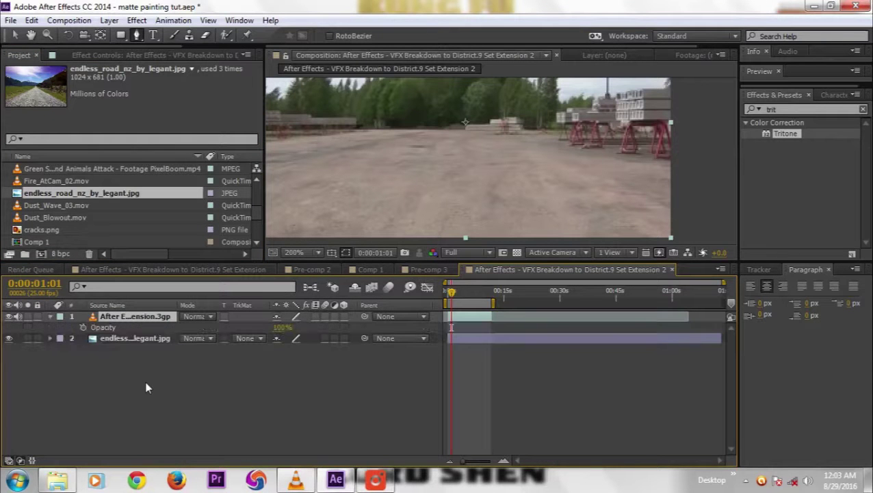
left_click(287, 330)
type("50")
key("Return")
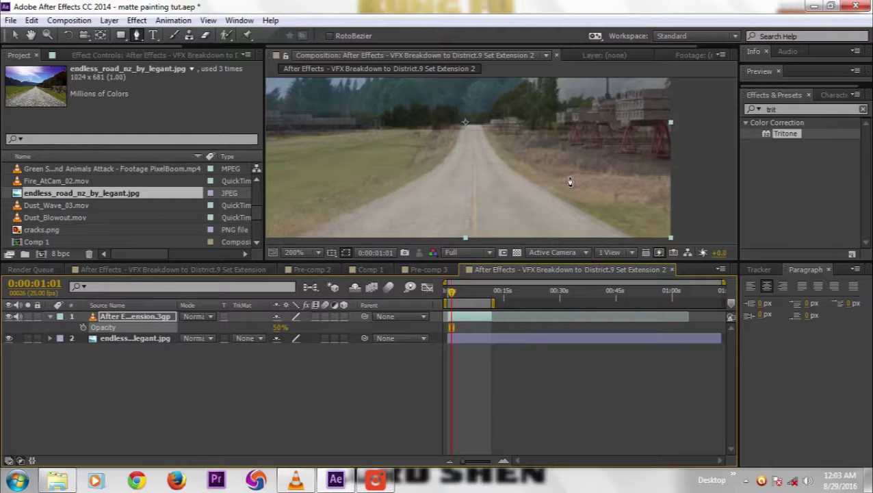
Draw a closed Pen mask on the 3gp clip along the road's right verge, around the dirt ground and stacked blocks, past the frame's right edge
left_click_drag(569, 185, 499, 185)
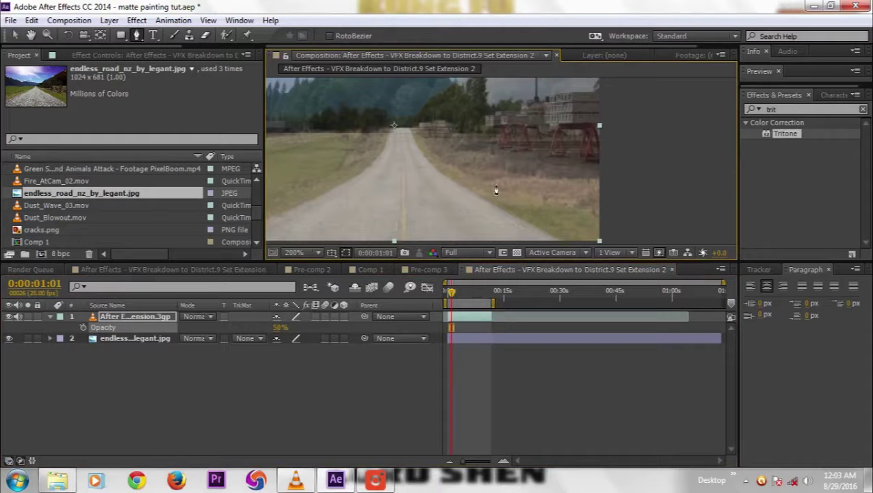
left_click_drag(497, 191, 482, 173)
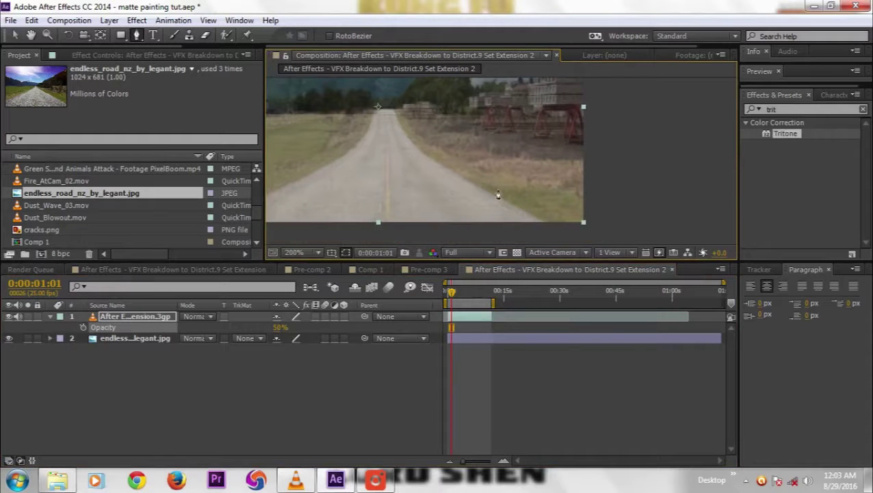
left_click(584, 233)
left_click(535, 196)
left_click(461, 153)
left_click(431, 134)
left_click(423, 111)
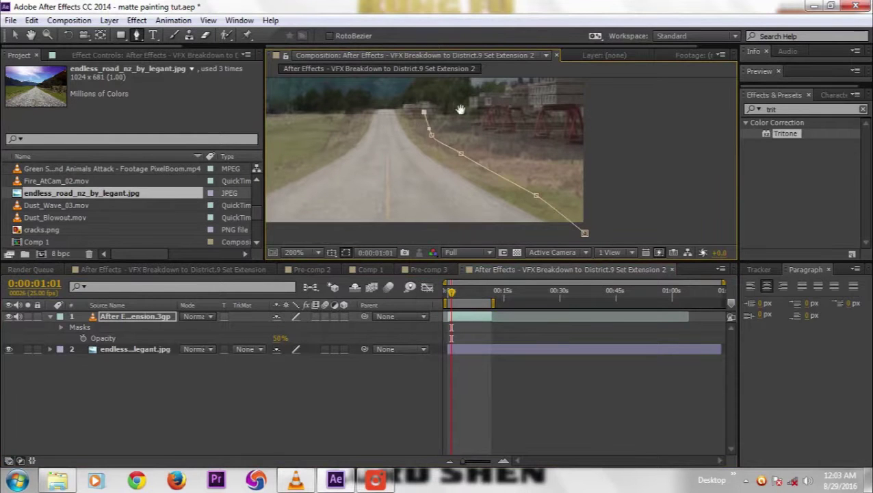
left_click_drag(461, 110, 460, 158)
left_click(461, 143)
left_click(499, 127)
left_click(537, 112)
left_click(603, 134)
left_click_drag(607, 204, 604, 140)
left_click(606, 209)
left_click(582, 217)
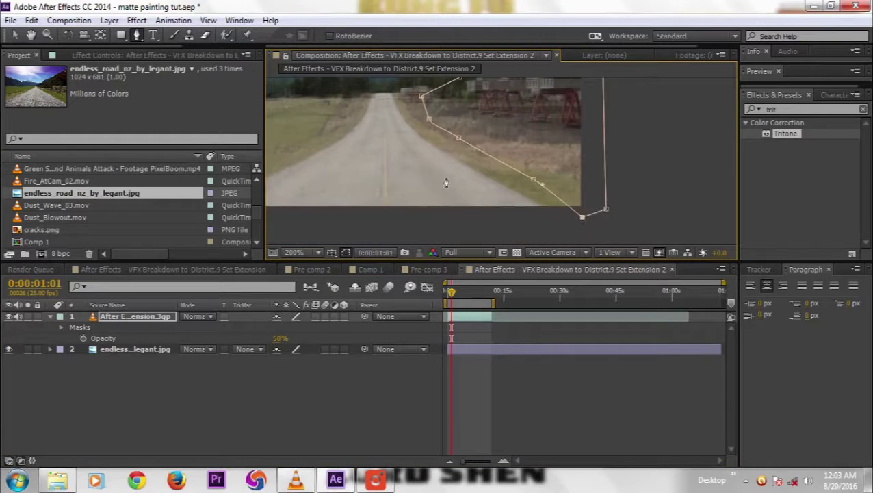
Set the 3gp clip layer's opacity back to 100%
scroll(445, 188, "up", 3)
left_click_drag(280, 339, 592, 339)
scroll(500, 189, "up", 2)
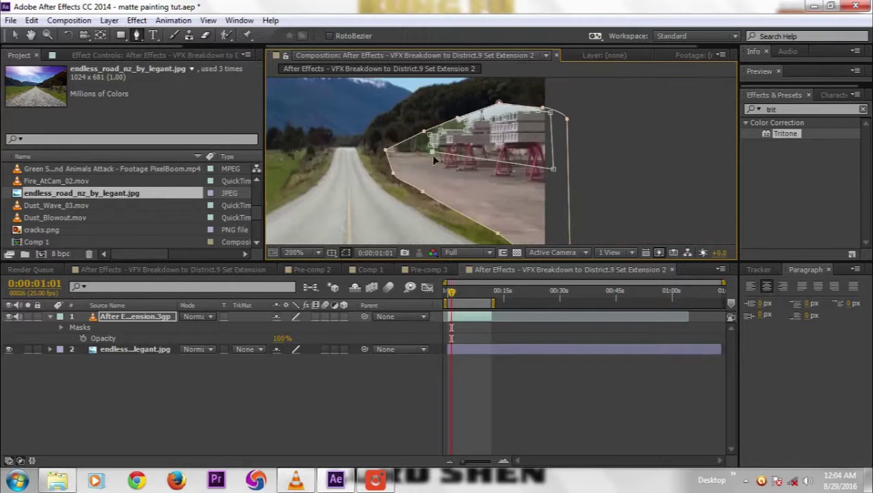
Lower the upper points of the ground mask so its edge runs along the red supports beneath the stacked blocks
left_click_drag(394, 185, 425, 167)
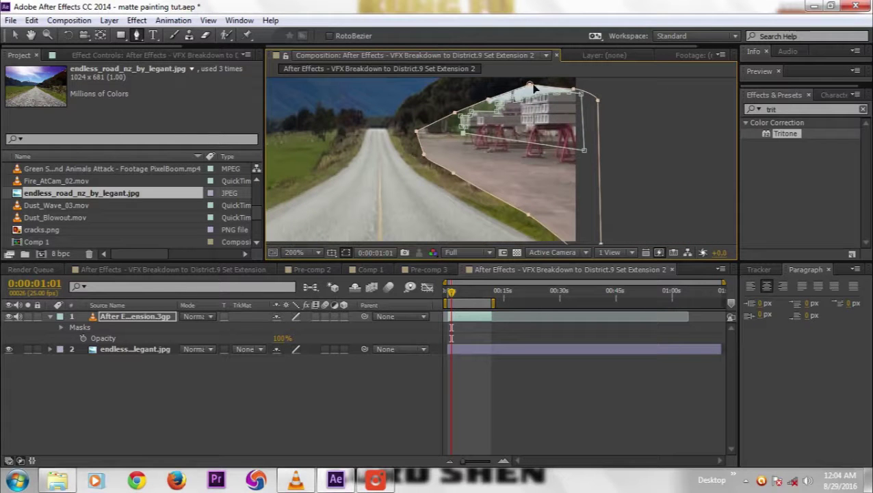
left_click_drag(533, 86, 525, 156)
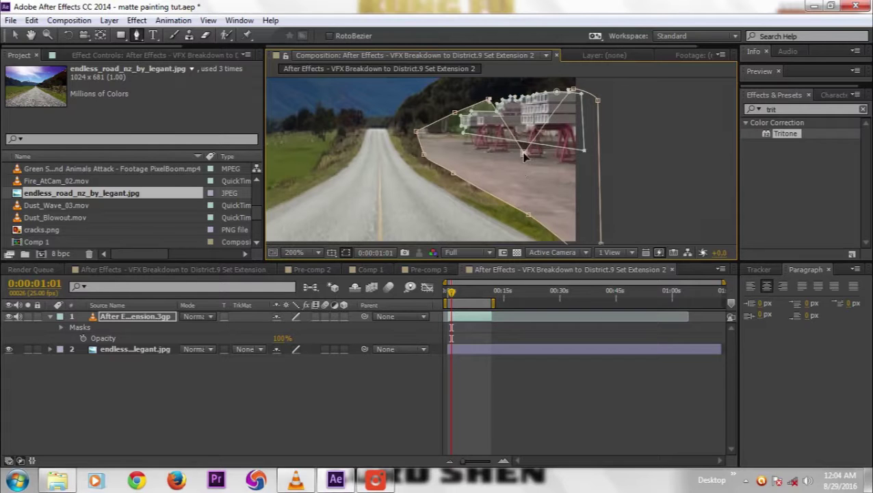
left_click_drag(455, 112, 452, 136)
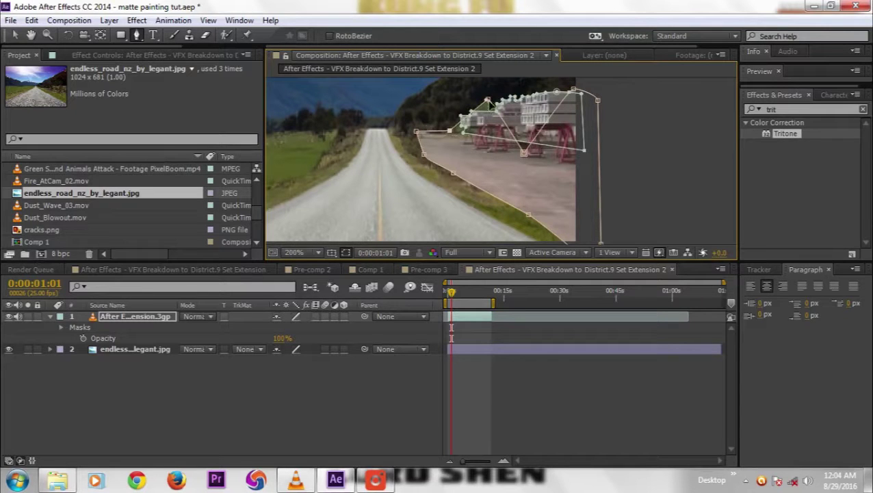
left_click_drag(487, 101, 488, 135)
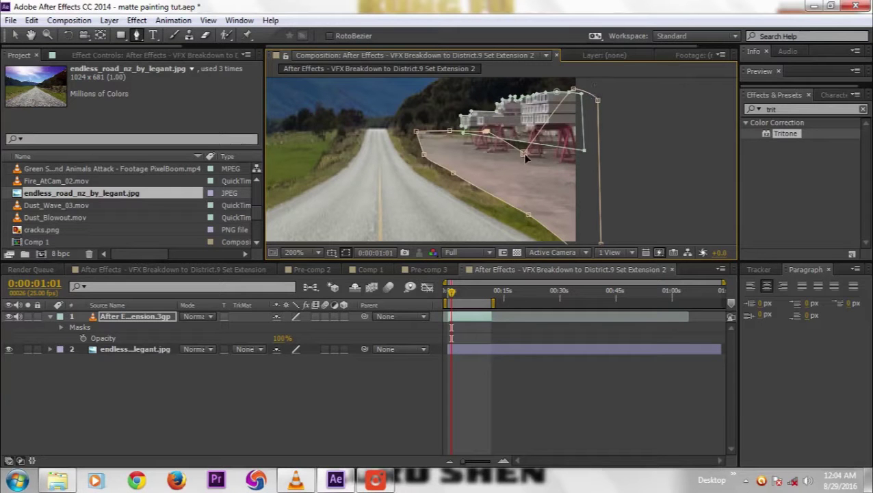
left_click_drag(524, 155, 545, 134)
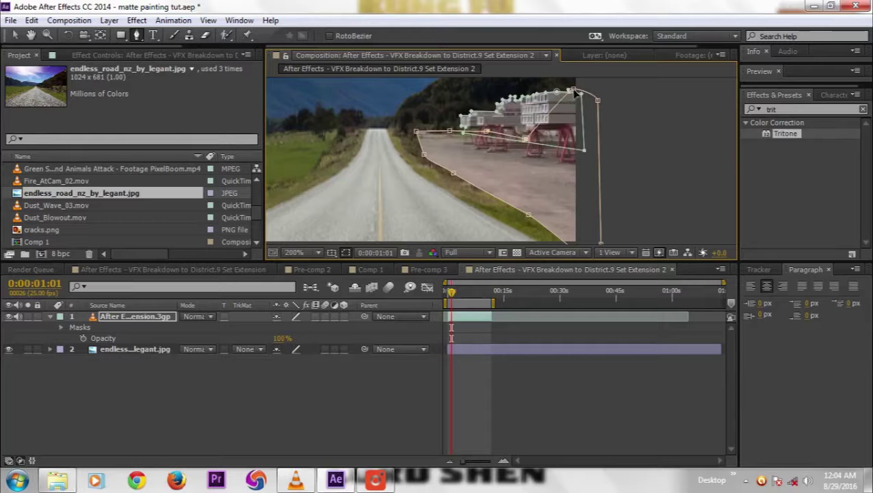
left_click_drag(572, 100, 596, 148)
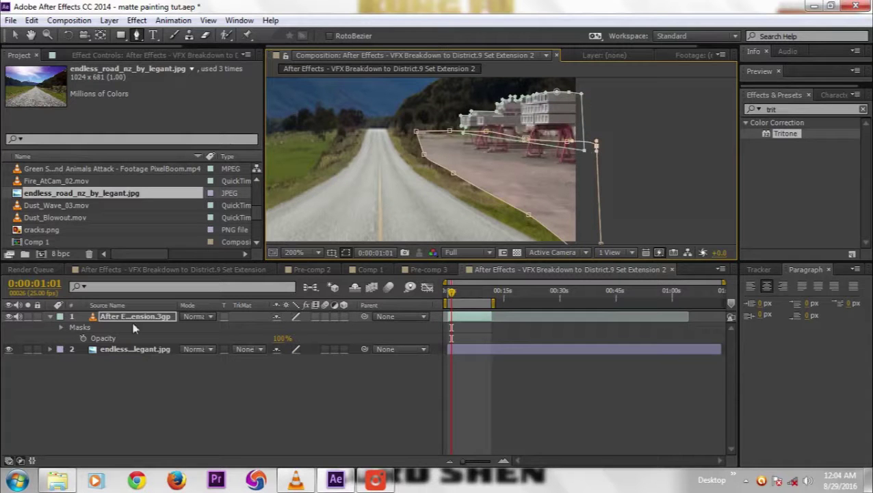
Soften the edge of the ground mask, Mask 1, on the 3gp clip by raising its feather slightly
left_click(62, 328)
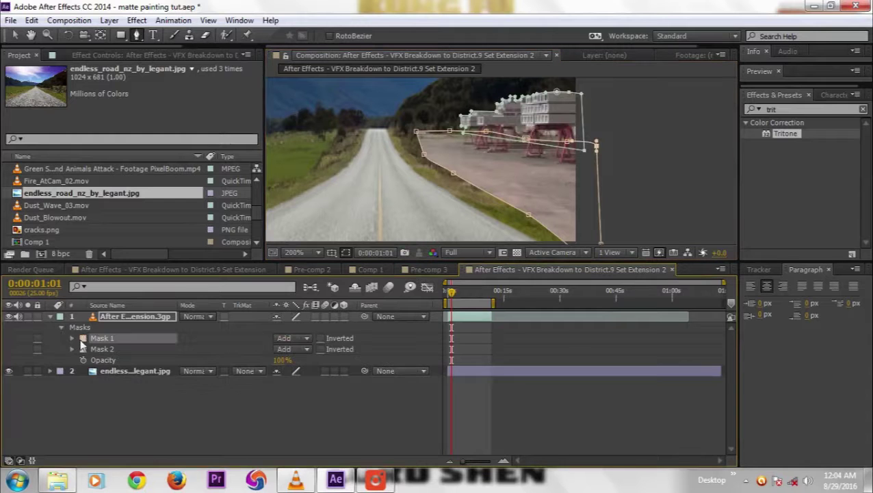
left_click(71, 338)
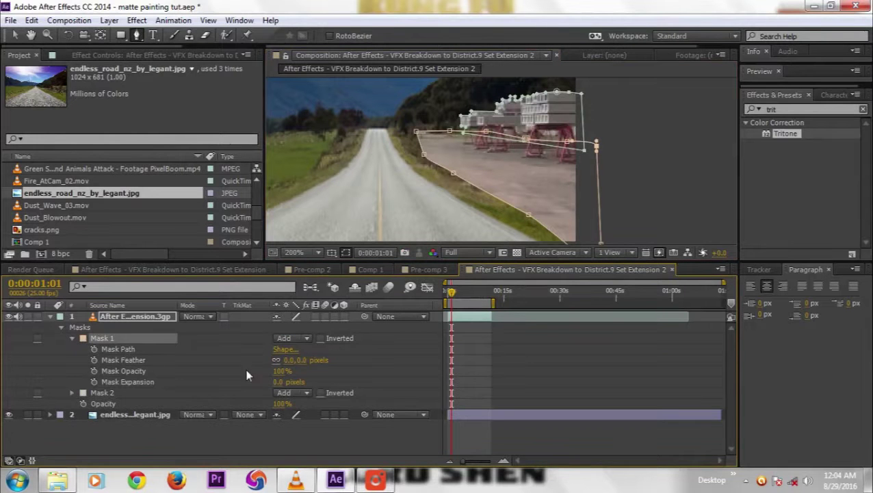
left_click_drag(289, 360, 301, 360)
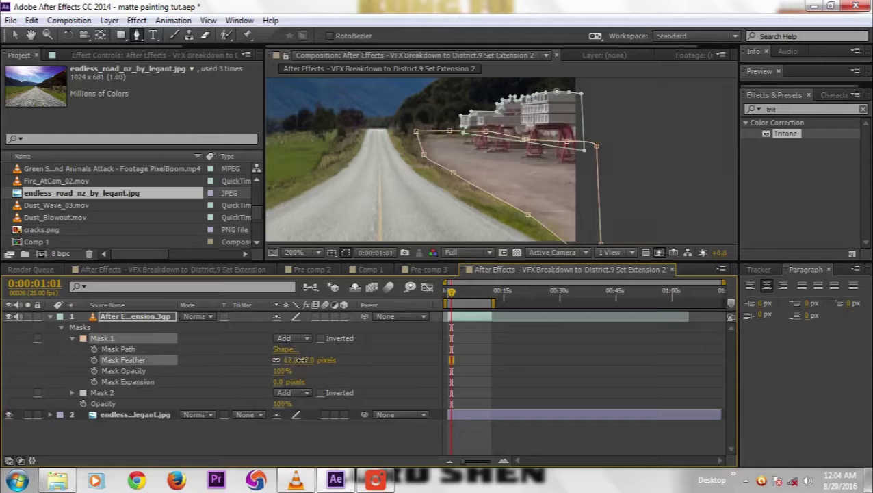
left_click(353, 360)
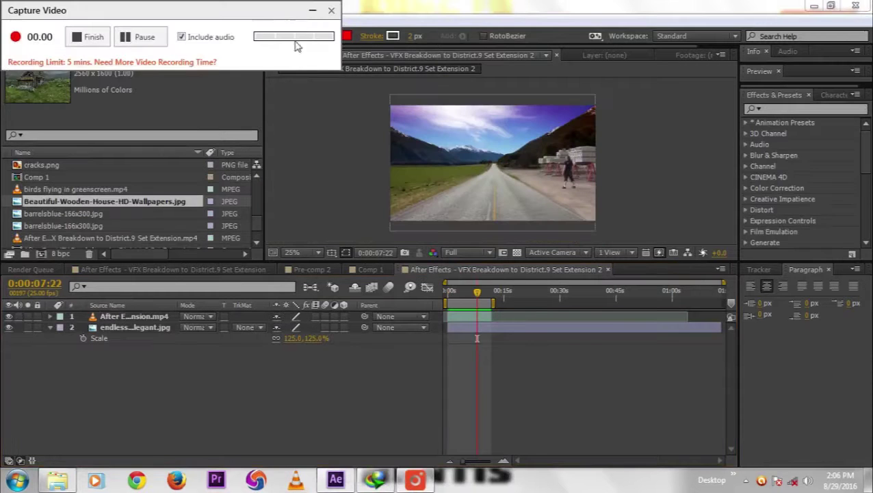
Add Beautiful-Wooden-House-HD-Wallpapers.jpg to the composition as the uppermost layer and fit it to the comp width
left_click(312, 9)
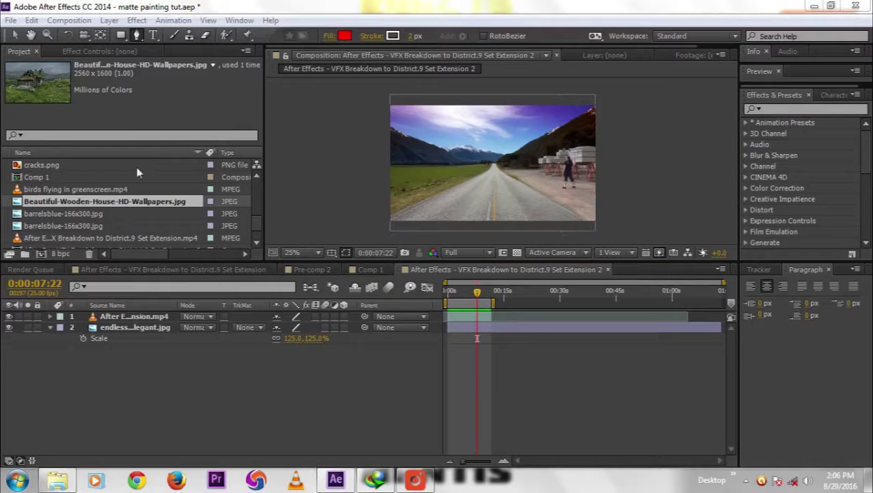
left_click_drag(45, 203, 118, 319)
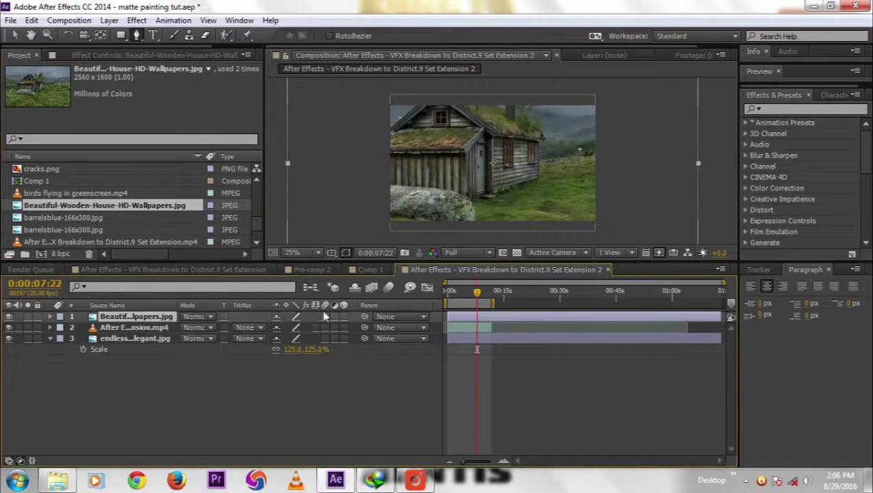
right_click(144, 319)
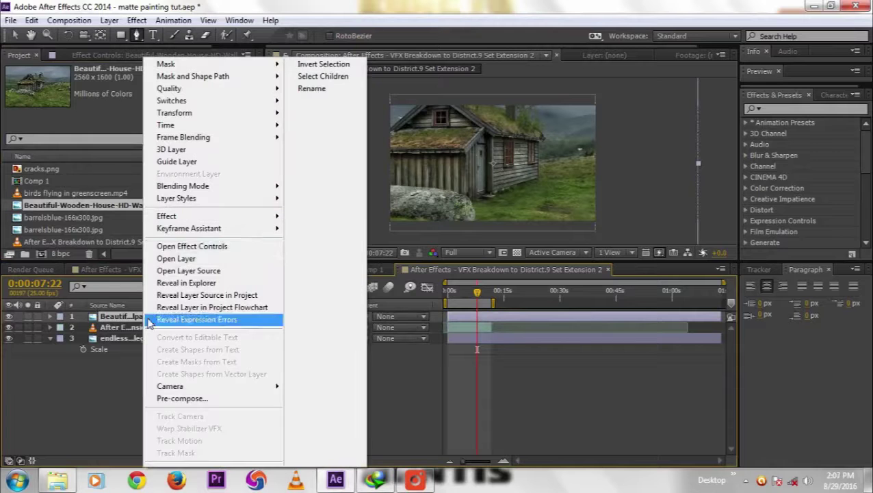
mouse_move(189, 120)
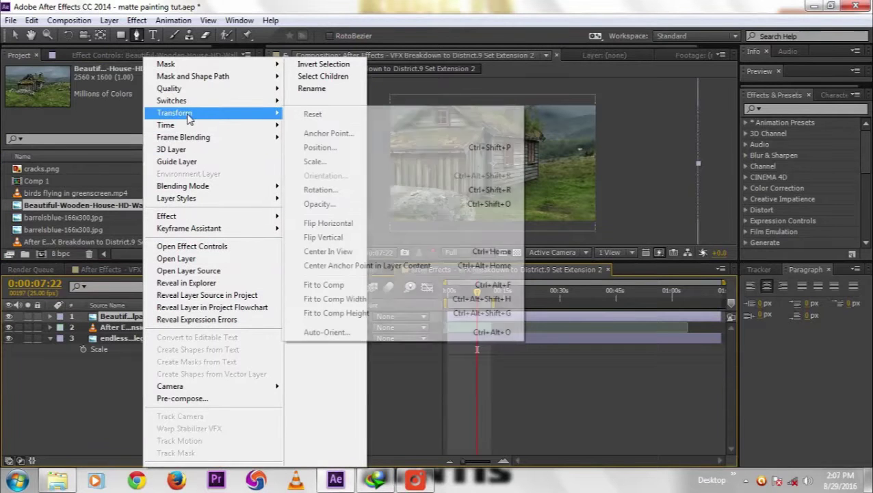
left_click(347, 303)
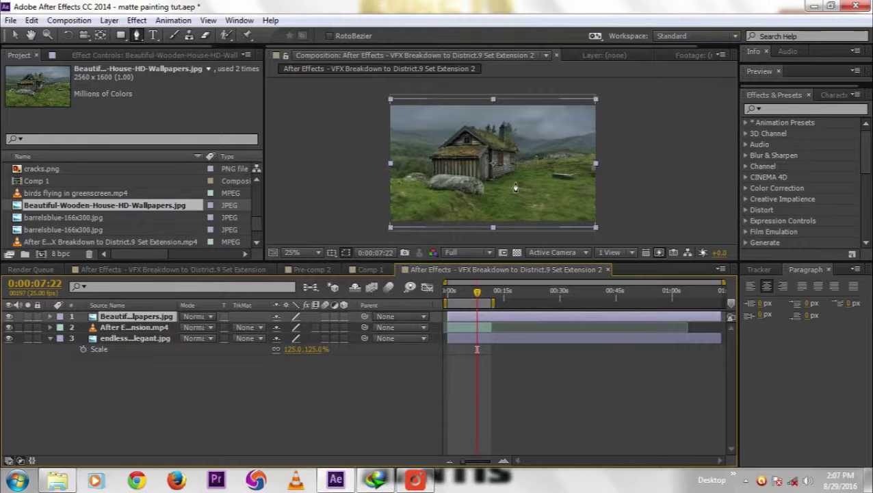
Draw a closed Pen mask on the house image around the boulder and the grass along the house's base, up to its far wall corner
scroll(515, 187, "up", 2)
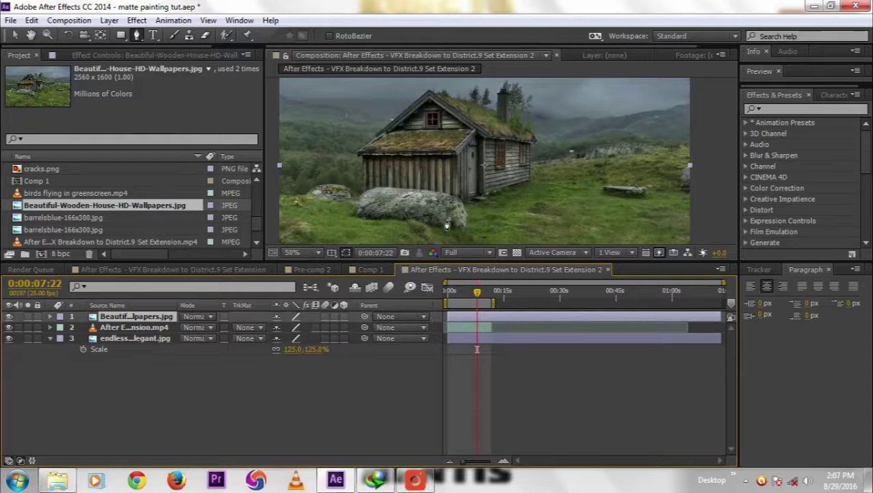
scroll(435, 229, "up", 1)
scroll(449, 201, "down", 1)
left_click(354, 218)
left_click(408, 221)
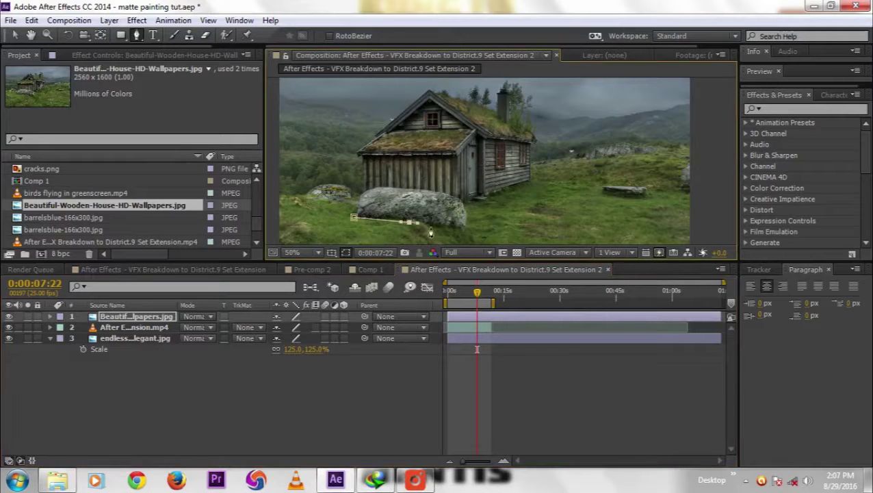
left_click_drag(448, 232, 470, 221)
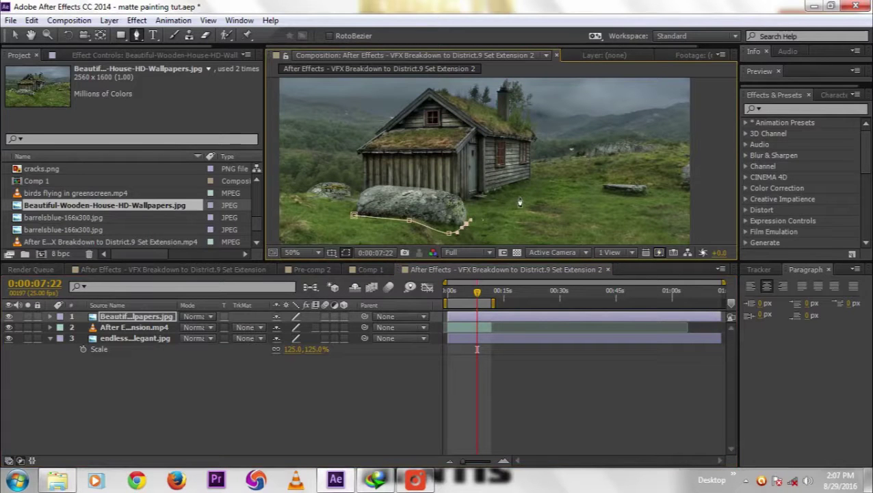
left_click(516, 197)
left_click(538, 179)
scroll(537, 177, "up", 2)
left_click(507, 145)
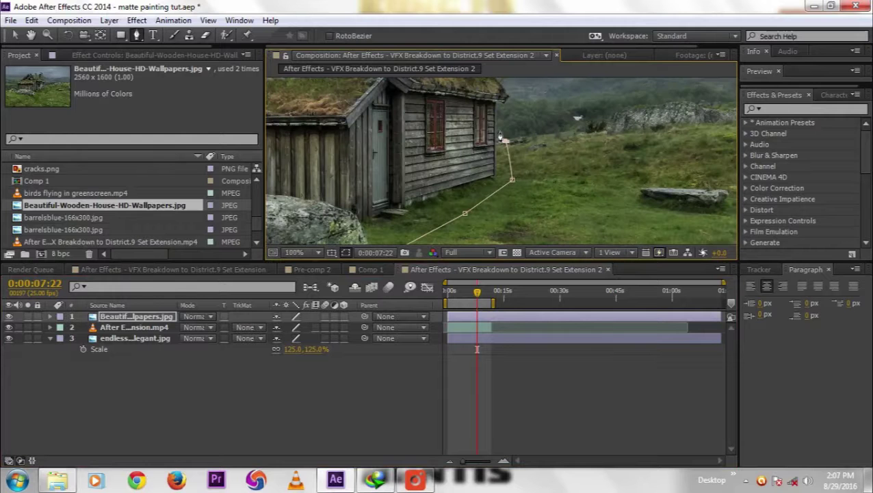
left_click(497, 128)
scroll(515, 134, "down", 2)
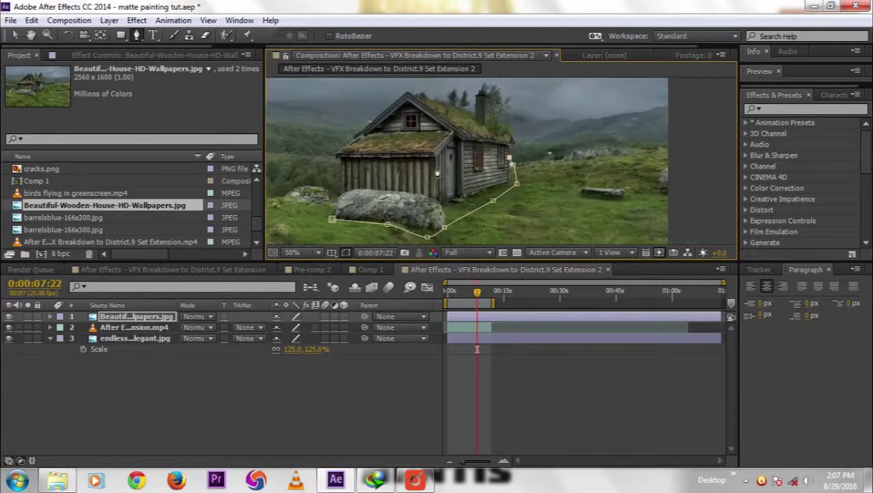
left_click_drag(436, 171, 476, 151)
left_click(452, 169)
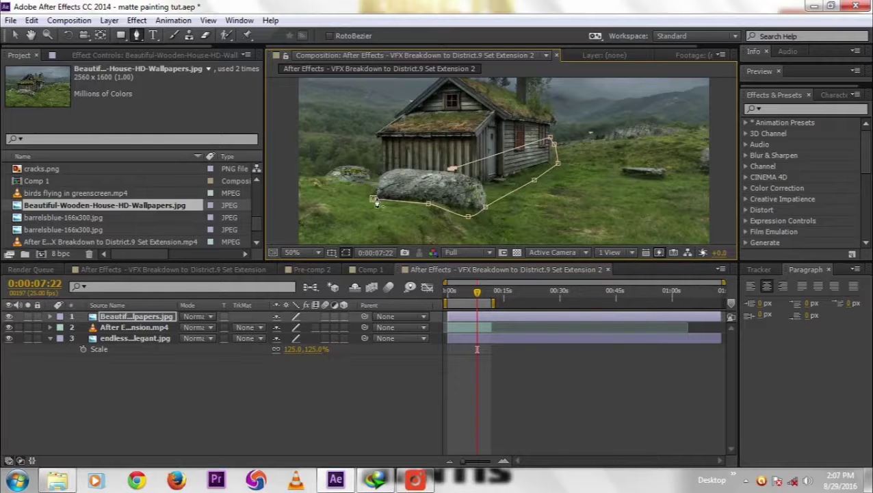
left_click(373, 199)
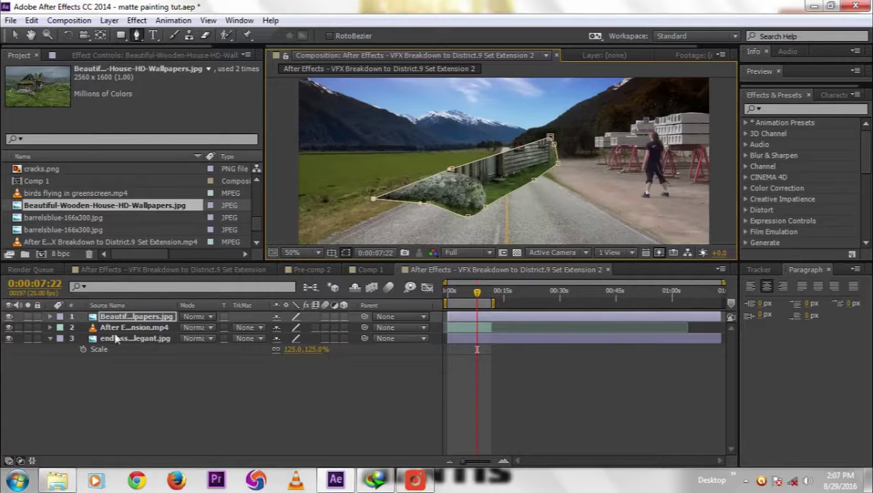
Set Mask 1's mode to None on the house image and adjust its point beside the boulder's lower corner
left_click(50, 316)
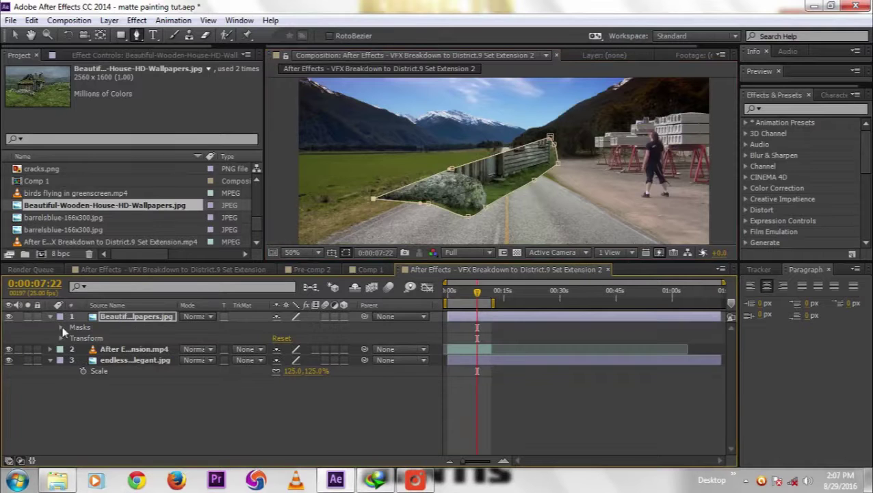
left_click(60, 327)
left_click(294, 338)
left_click(301, 351)
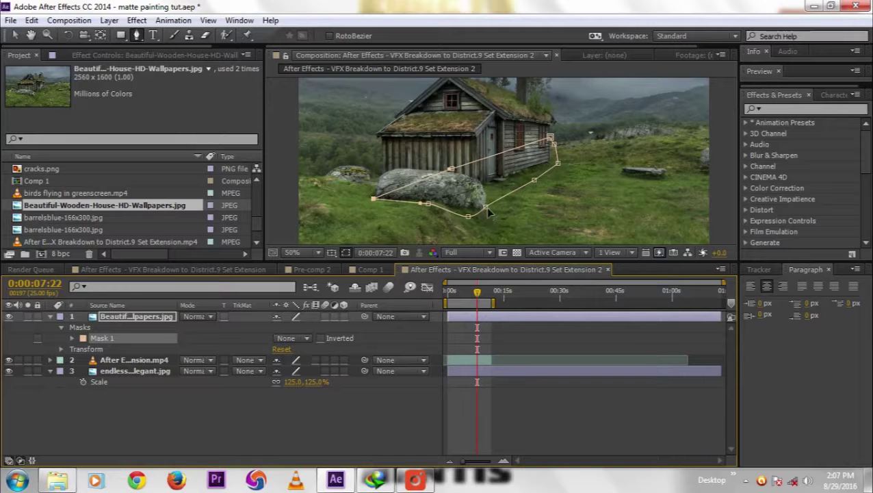
left_click_drag(486, 208, 489, 210)
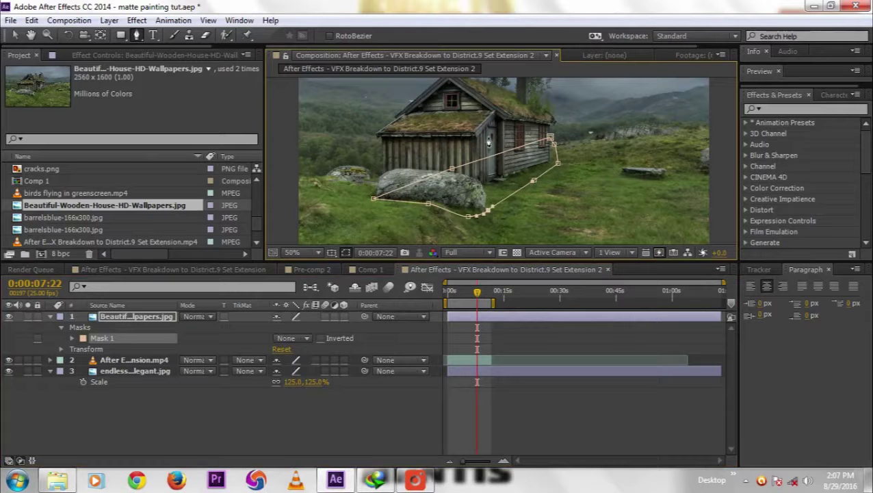
Start a second Pen mask at the boulder's outer edge, following the house's base to the far wall corner, the eave and up the grass roof
left_click_drag(489, 140, 458, 162)
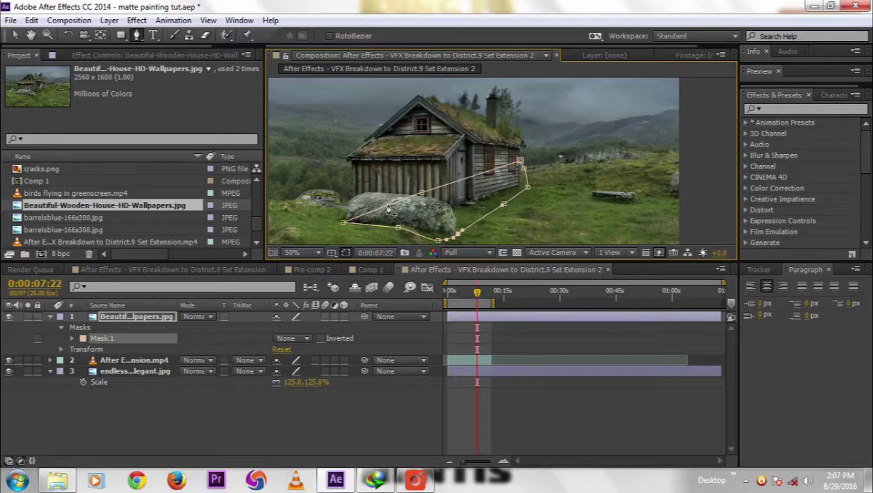
left_click(349, 219)
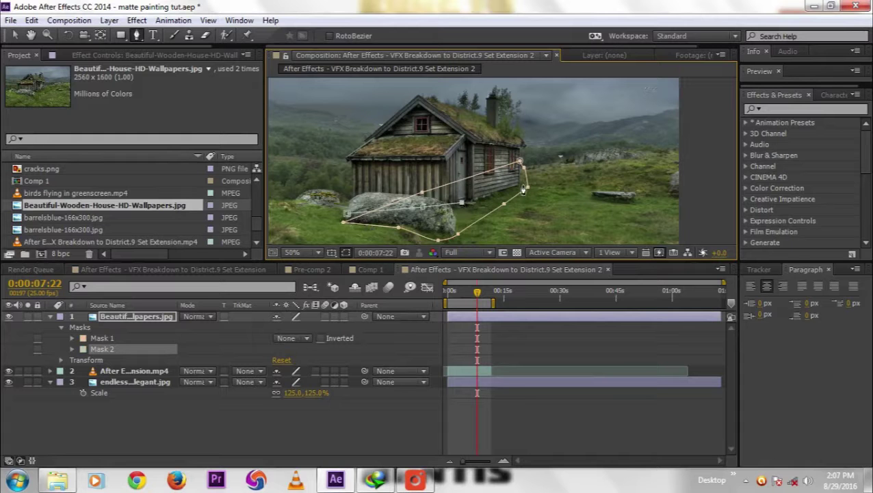
scroll(520, 185, "up", 2)
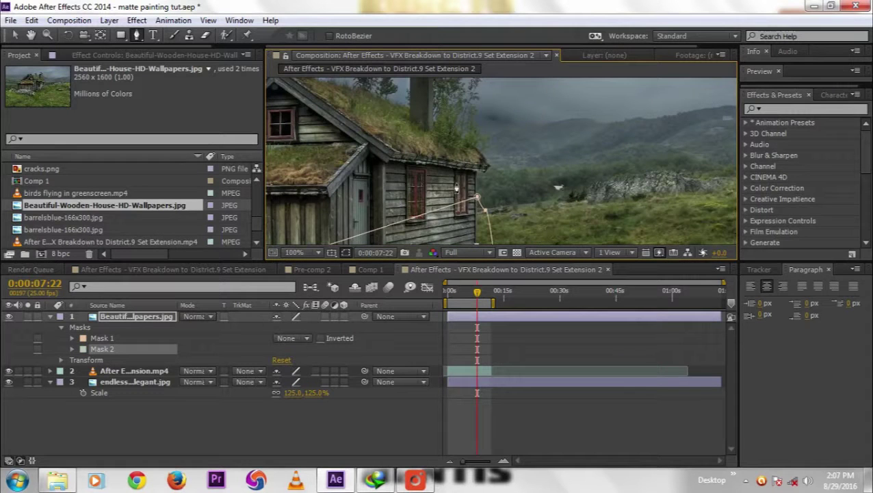
scroll(454, 186, "up", 2)
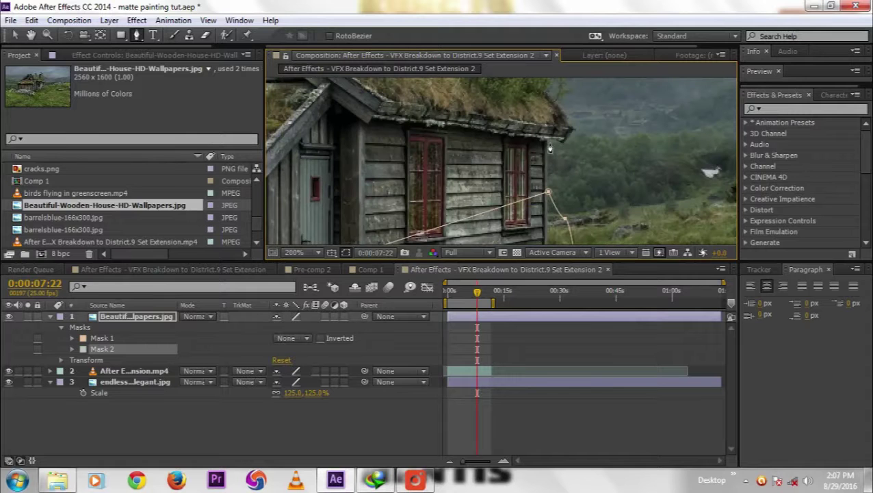
left_click(548, 140)
left_click(560, 142)
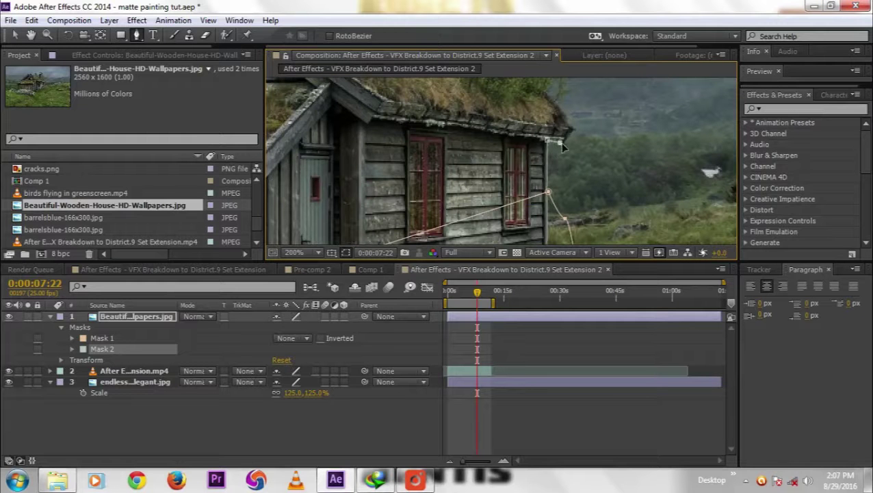
left_click(573, 130)
left_click(564, 113)
left_click_drag(540, 99, 580, 166)
left_click(543, 138)
left_click(527, 131)
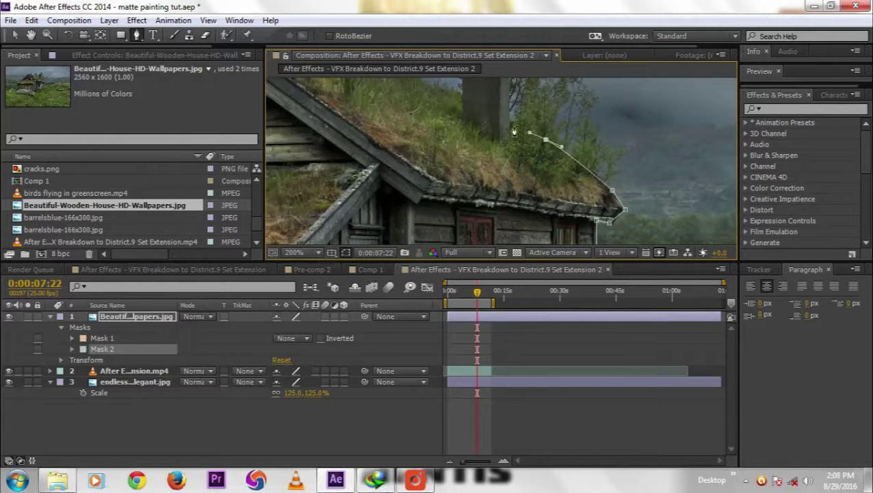
Continue the second mask up one side of the chimney, around its cap and down the other side to the roof
left_click(508, 124)
left_click_drag(520, 91, 525, 182)
scroll(504, 104, "up", 2)
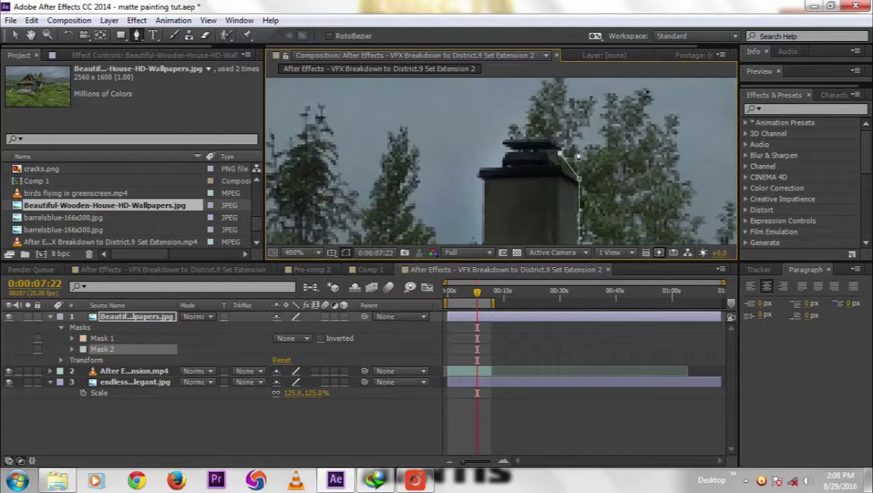
left_click(508, 149)
left_click(501, 165)
left_click(477, 165)
left_click(477, 176)
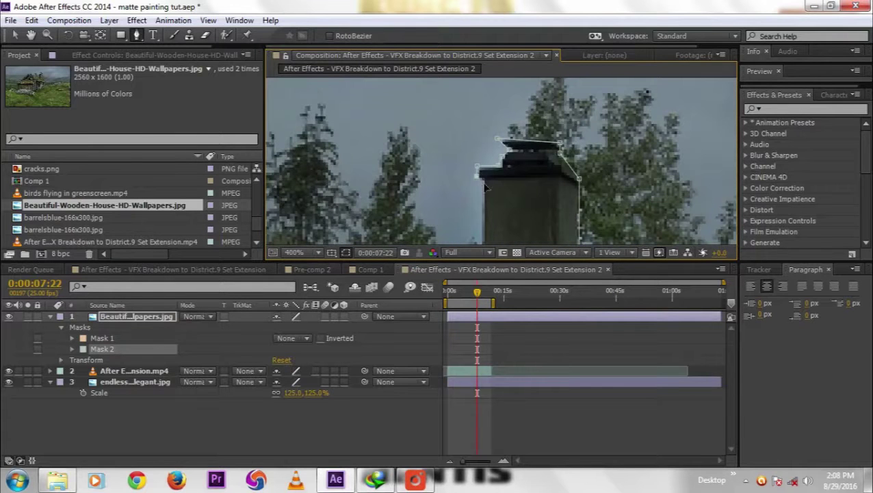
left_click(484, 182)
left_click_drag(498, 186, 504, 71)
left_click(495, 181)
Continue the second mask from the chimney along the grassy roof ridge to the front gable's peak, leaving out the trees behind
left_click_drag(401, 184, 579, 207)
left_click(620, 207)
left_click_drag(522, 168, 504, 158)
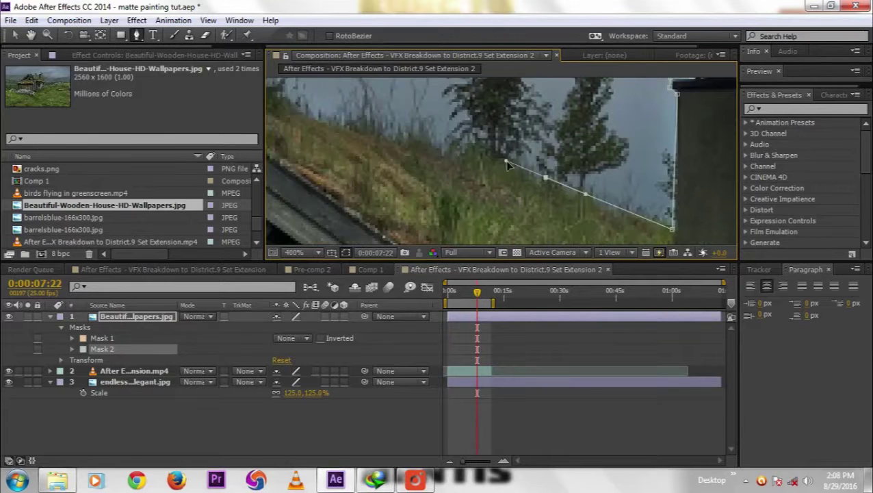
left_click_drag(434, 137, 416, 136)
left_click_drag(340, 135, 605, 192)
left_click_drag(554, 164, 526, 152)
left_click(440, 133)
left_click(394, 110)
left_click_drag(394, 110, 567, 78)
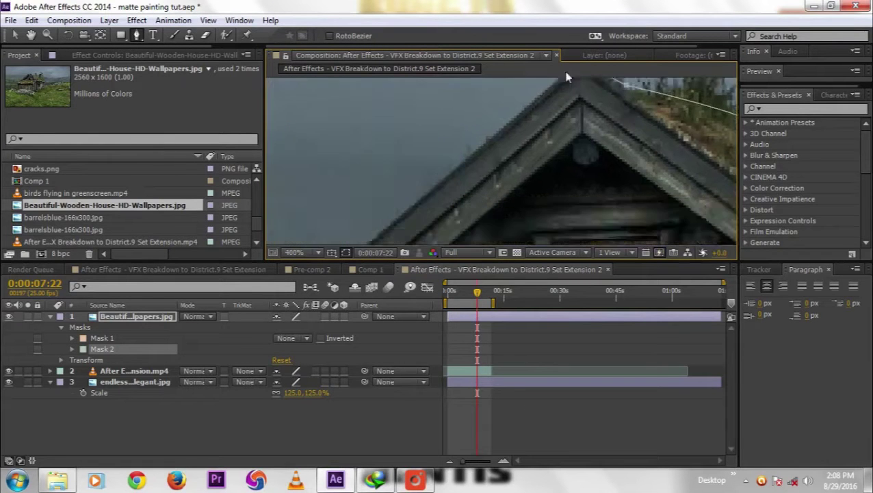
Trace the second mask down the front gable and lower eave to the boulder, closing it at its starting point
scroll(493, 151, "down", 1)
left_click_drag(405, 236, 511, 108)
left_click(423, 179)
left_click(432, 185)
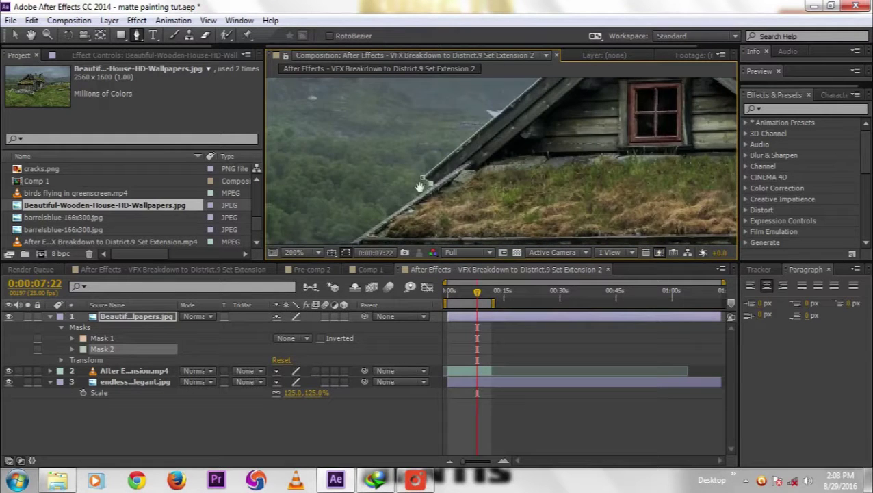
left_click_drag(419, 186, 606, 87)
scroll(543, 152, "down", 4)
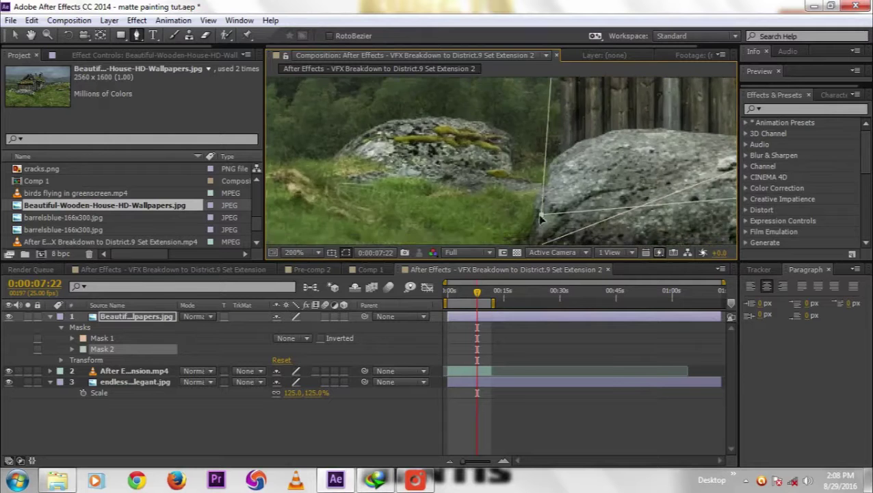
scroll(451, 196, "down", 4)
left_click_drag(452, 197, 455, 197)
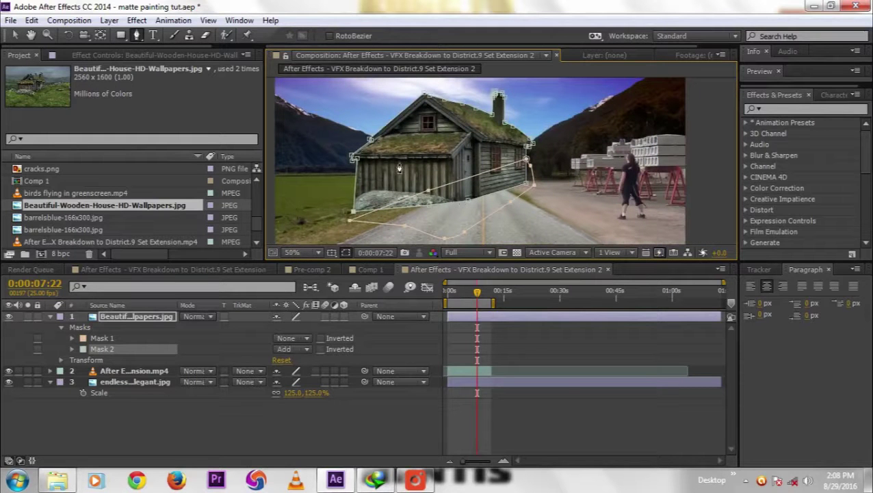
Set Mask 1's mode back to Add so the boulder and grass join the cutout, and select the house image
left_click(106, 349)
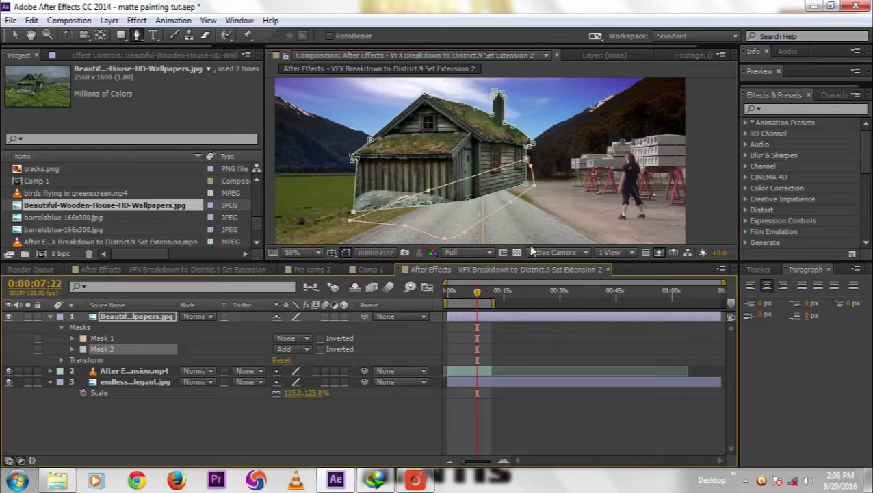
left_click(290, 338)
left_click(302, 366)
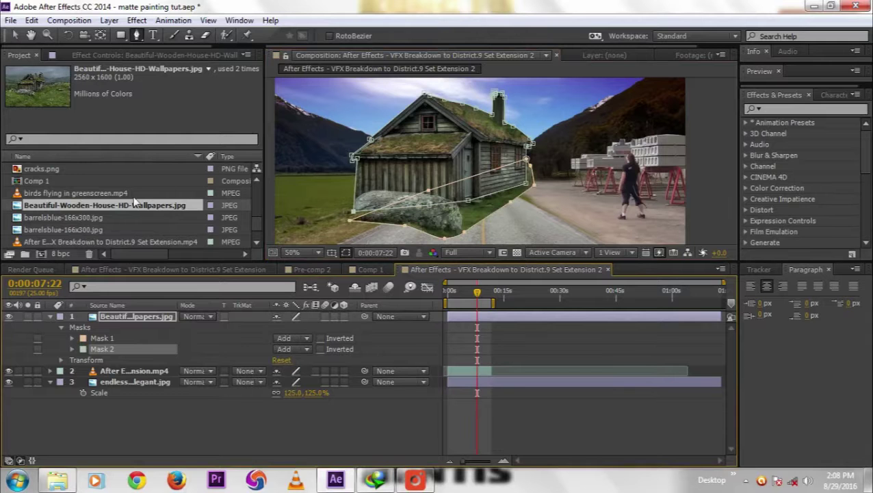
left_click(15, 35)
left_click(455, 158)
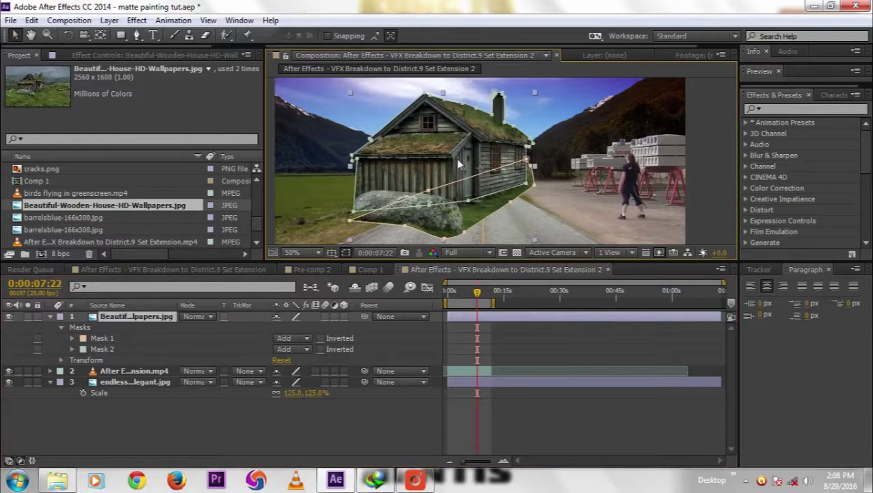
Move the wooden house cutout to the left side of the road scene, with part of it extending beyond the frame edge
left_click_drag(455, 158, 561, 97)
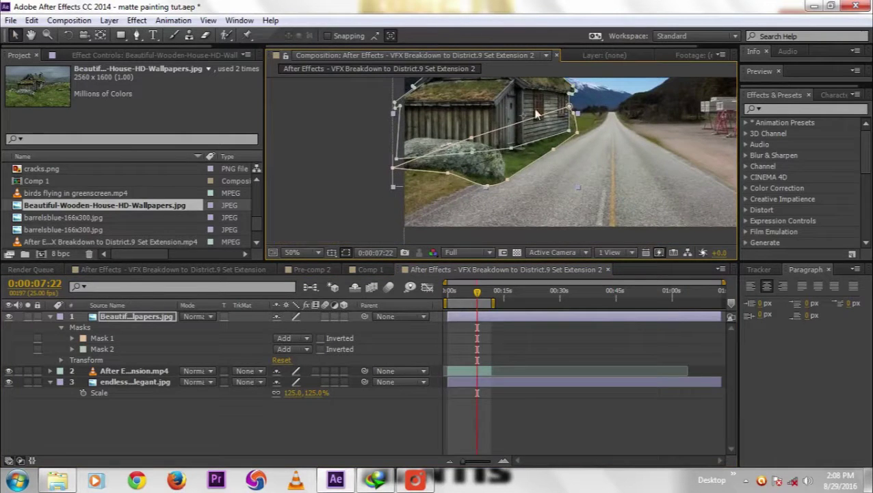
left_click_drag(515, 123, 477, 159)
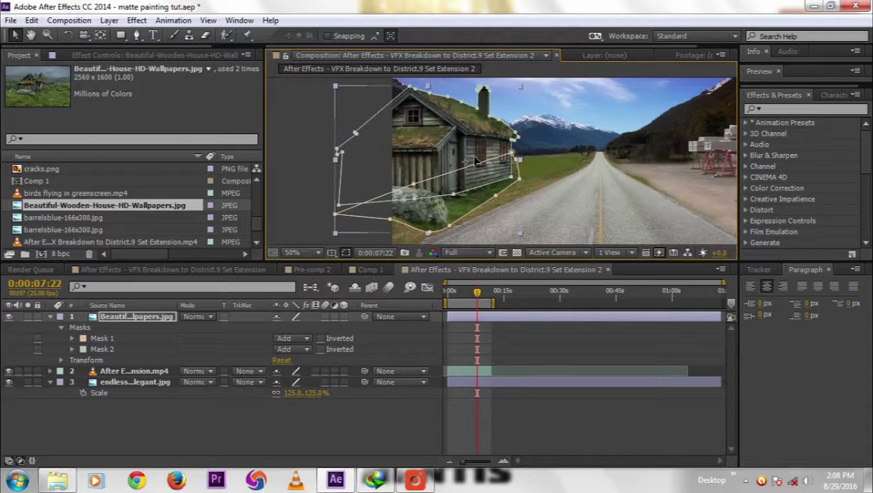
left_click_drag(537, 182, 483, 181)
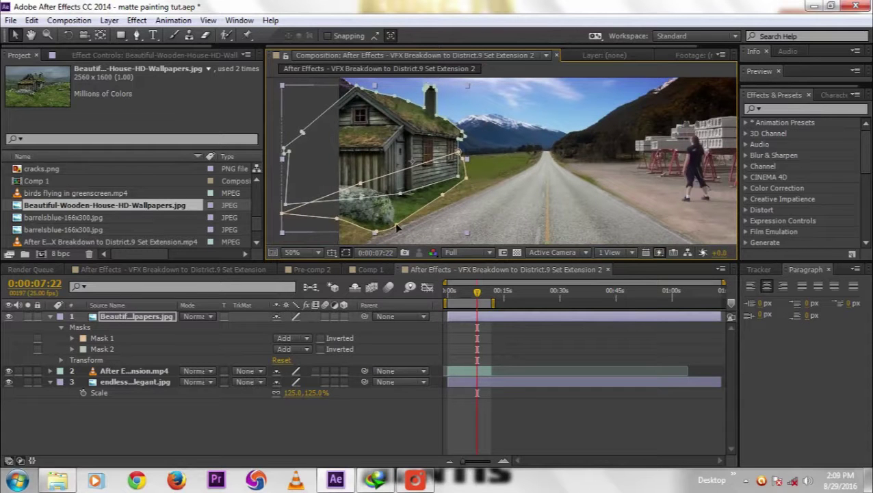
Set the feather of the house image's Mask 1 to 112 pixels to blend the boulder and grass, and check the blend
left_click(67, 339)
left_click(72, 338)
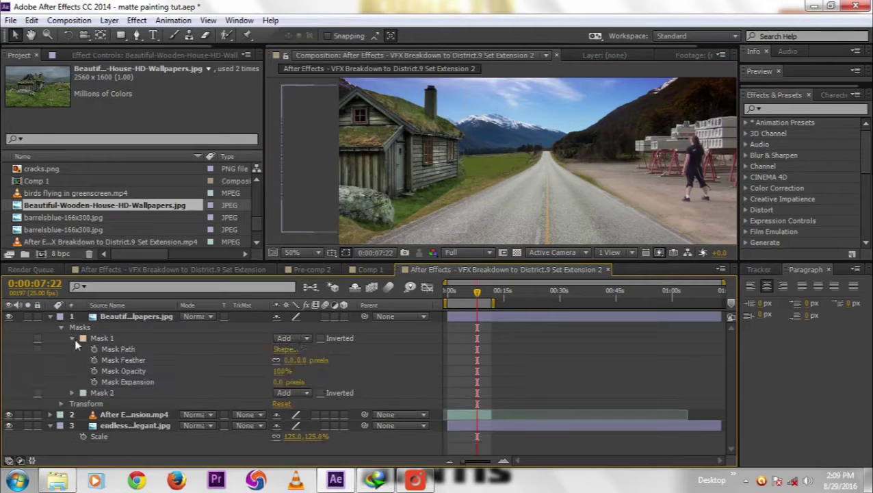
left_click_drag(293, 361, 366, 362)
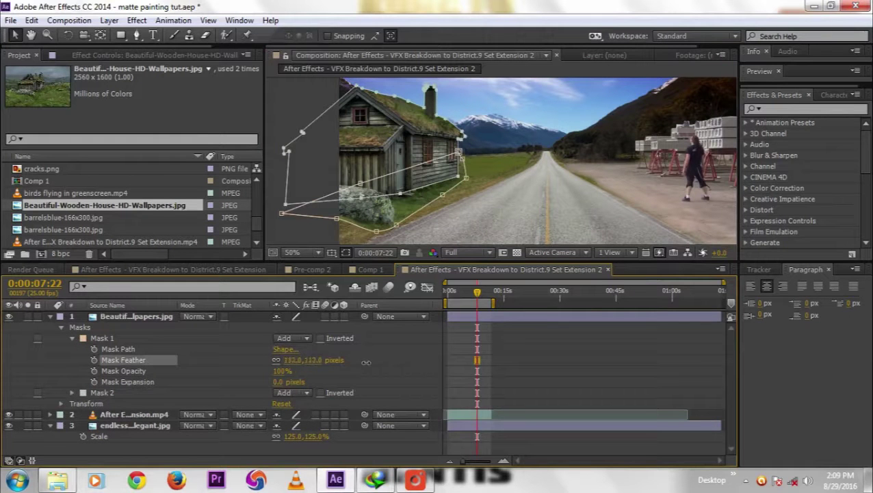
left_click(438, 329)
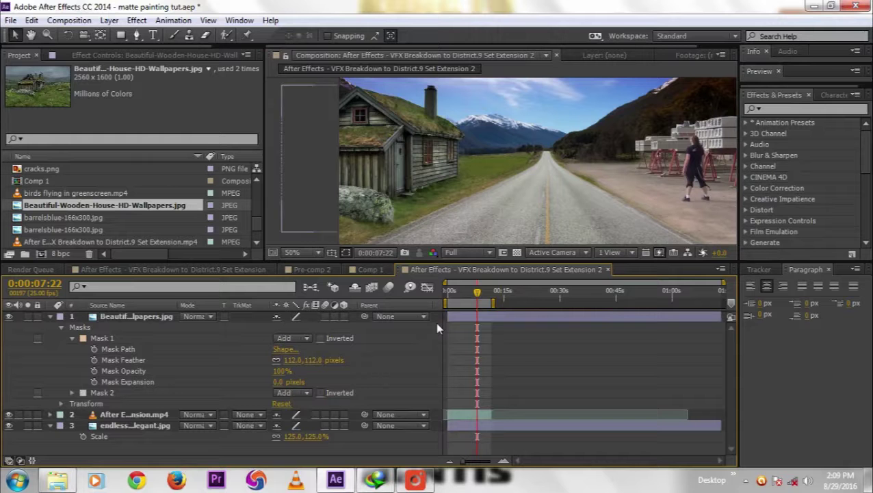
scroll(554, 190, "down", 2)
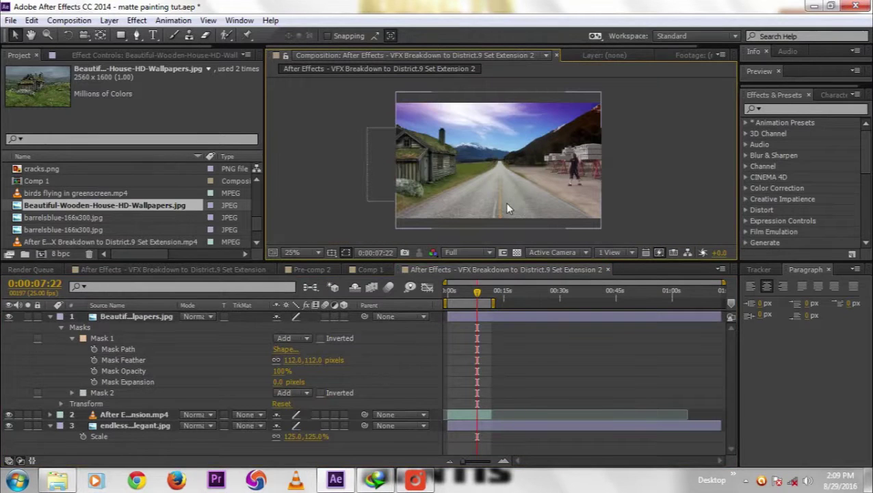
scroll(506, 207, "up", 2)
left_click_drag(339, 155, 384, 197)
left_click_drag(502, 230, 454, 214)
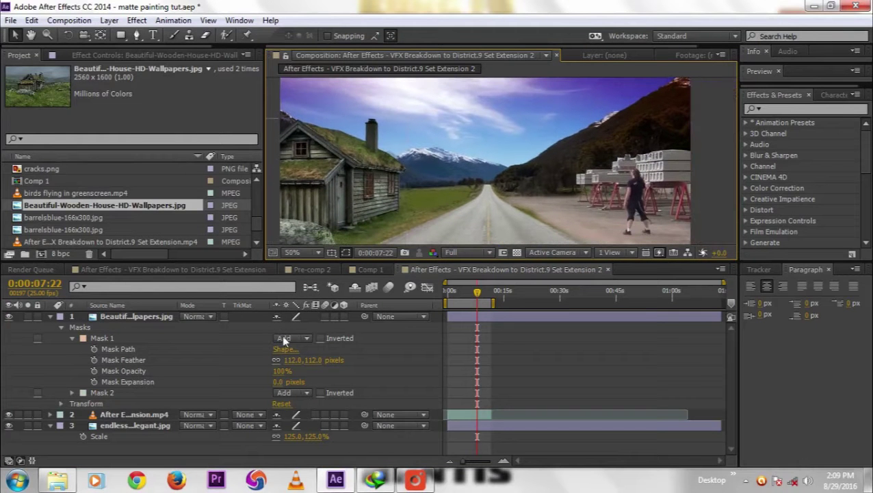
Set the feather of the house image's Mask 2 to 2 pixels and check the softened edges in the composite
left_click(71, 338)
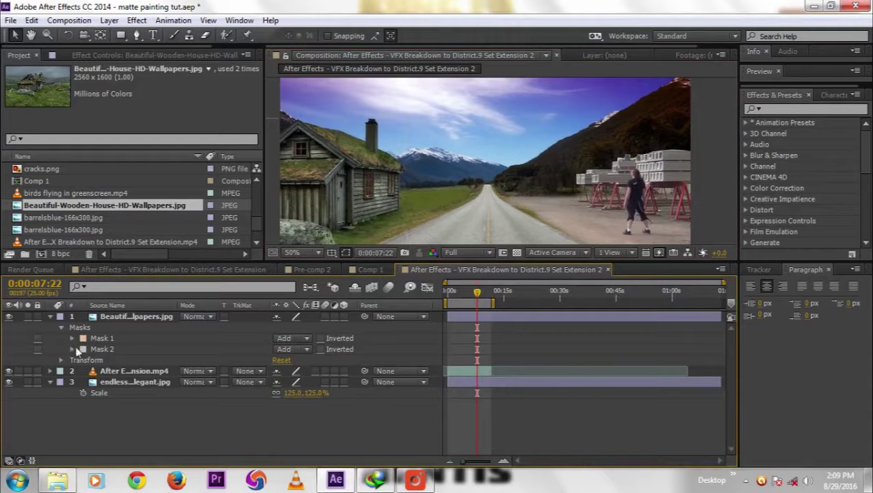
left_click(72, 349)
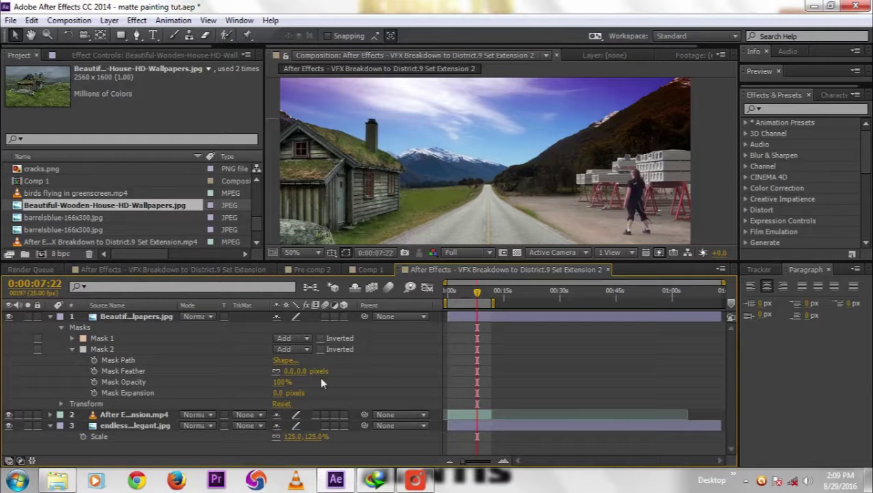
left_click(296, 371)
type("2")
key("Return")
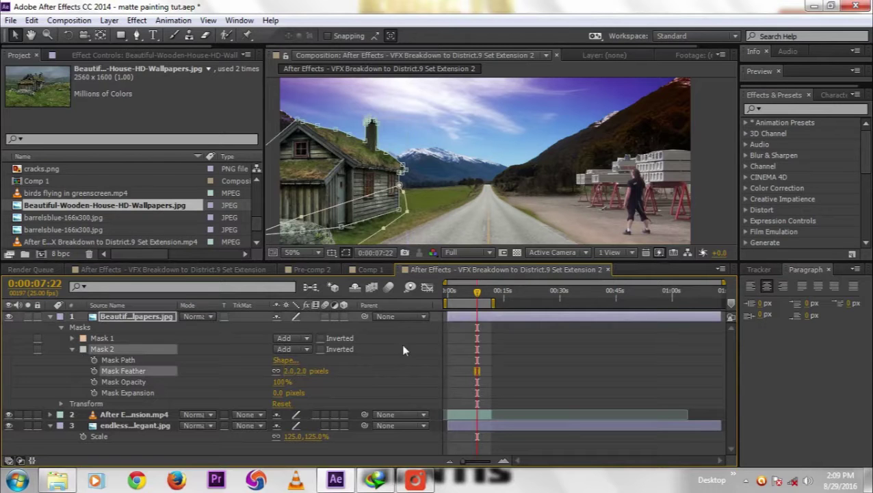
left_click(403, 351)
scroll(513, 208, "down", 1)
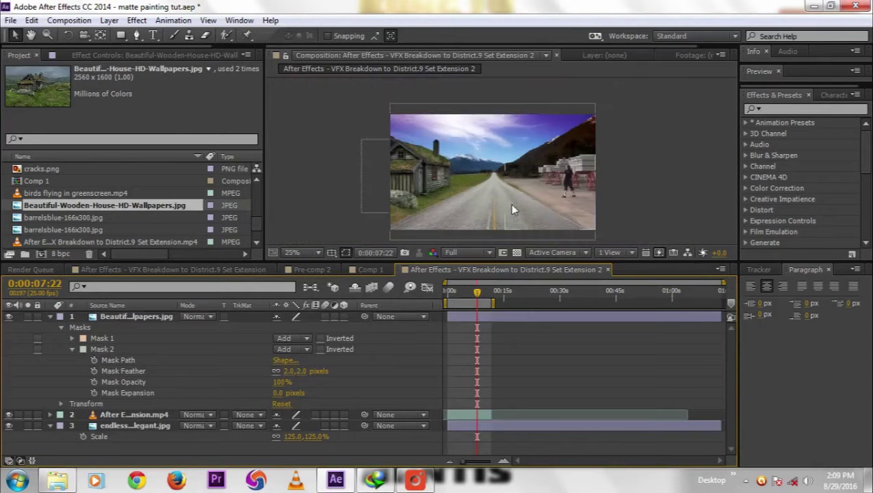
left_click_drag(511, 208, 455, 205)
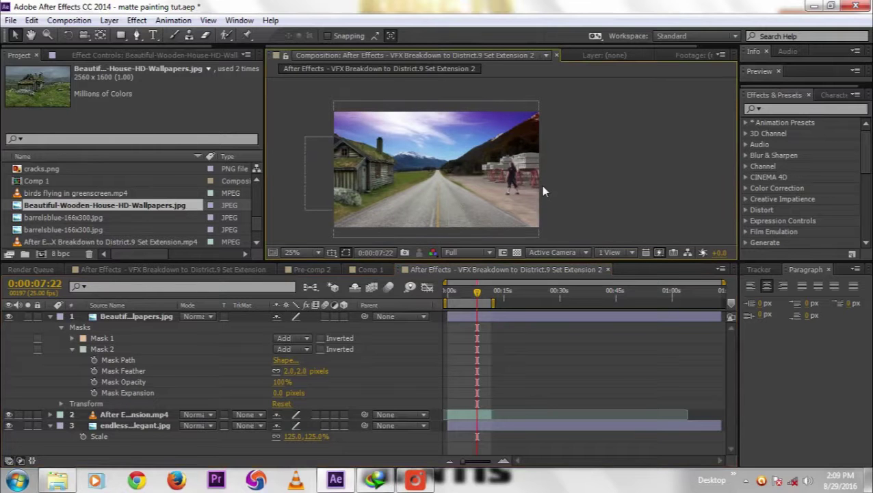
scroll(541, 185, "up", 1)
scroll(400, 182, "down", 1)
scroll(349, 186, "up", 2)
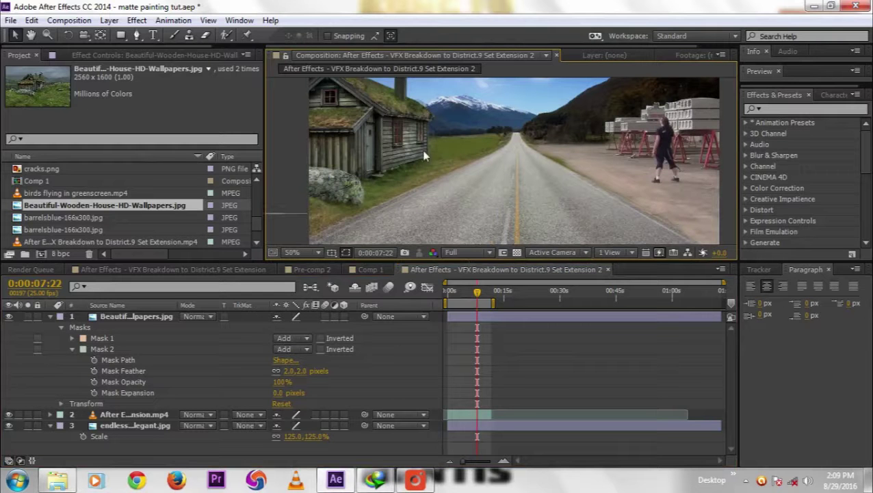
left_click_drag(425, 151, 416, 185)
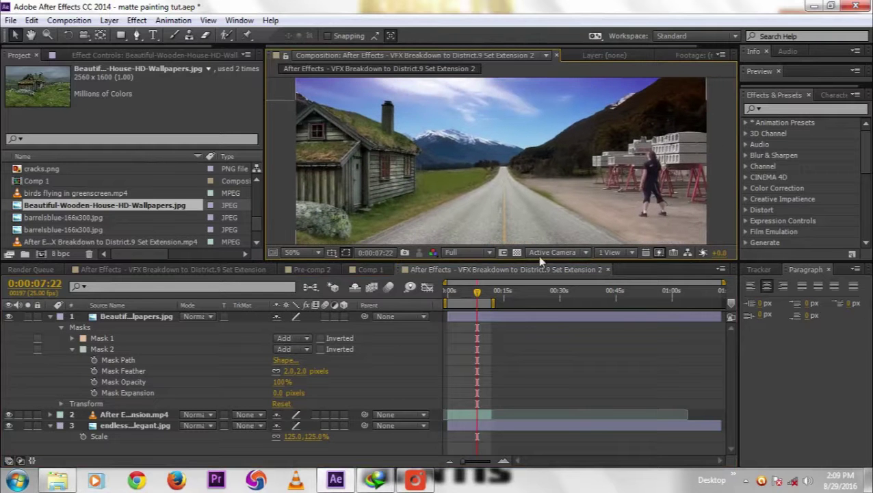
Collapse the house's masks and apply the Tint effect to the endless road image
left_click(62, 329)
left_click(129, 348)
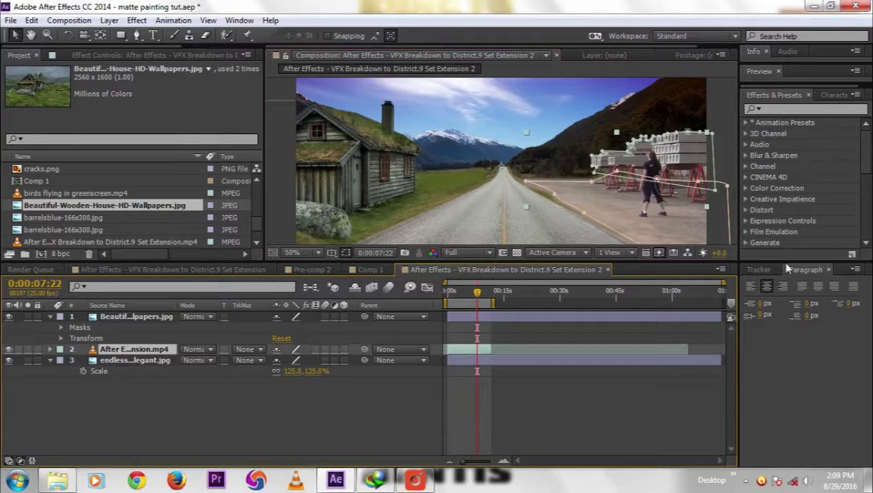
left_click(136, 359)
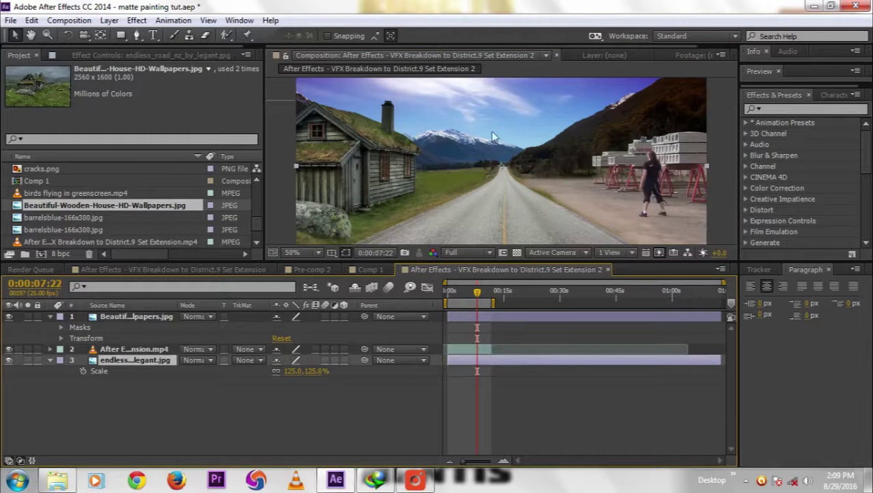
left_click_drag(483, 126, 476, 152)
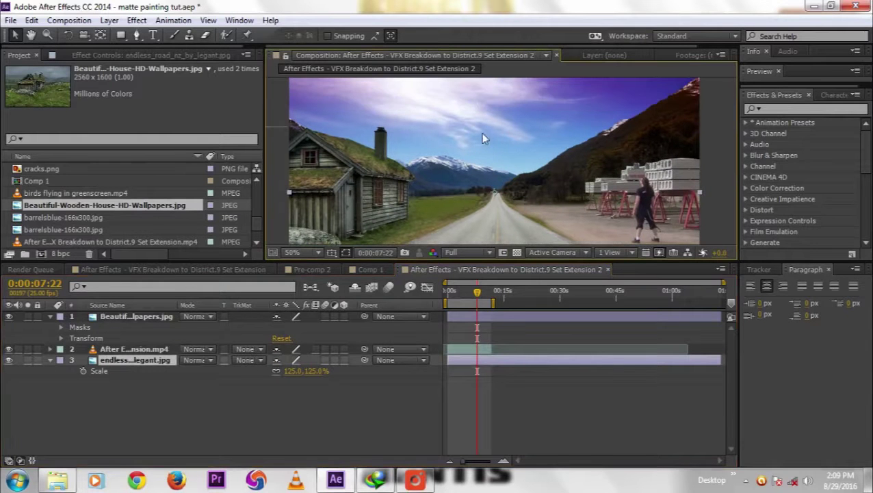
left_click(800, 110)
type("tint")
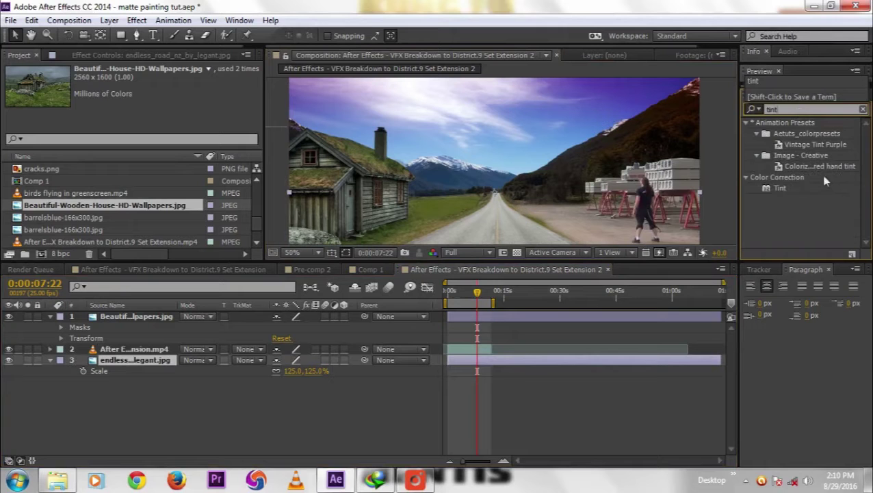
double_click(780, 188)
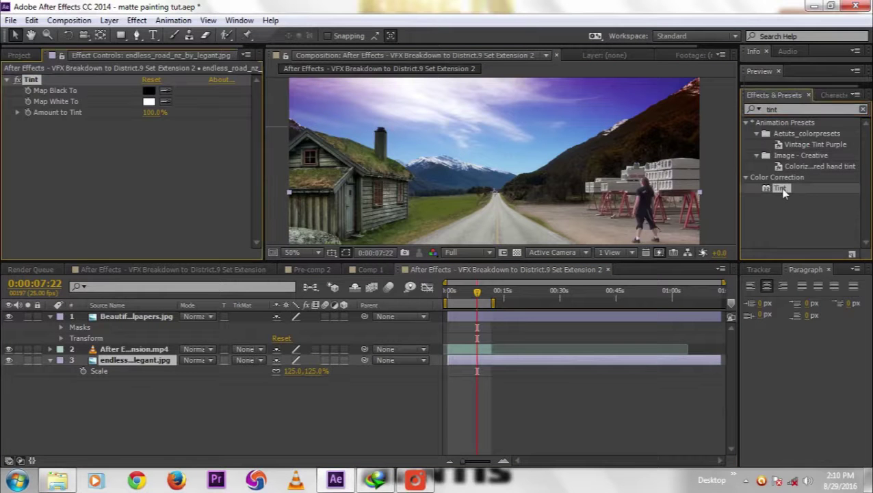
Set the road image's Amount to Tint to 50% and check the muted colours across the whole frame
left_click(154, 113)
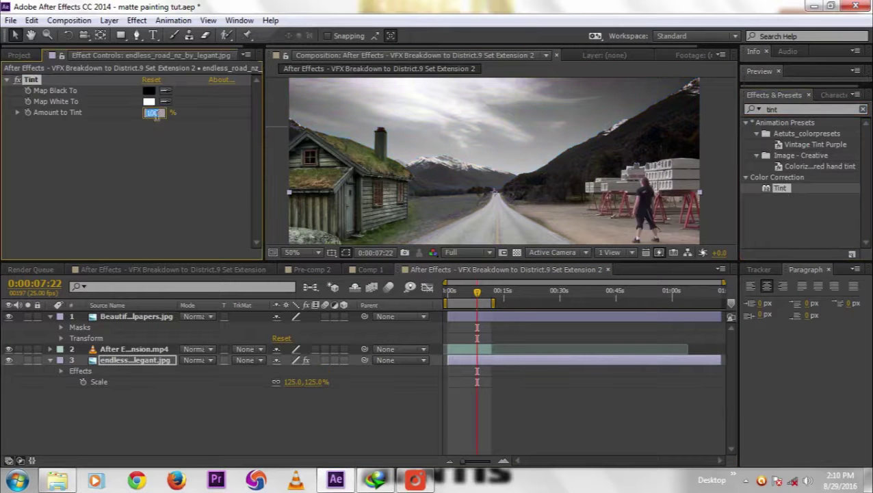
type("50")
key("Return")
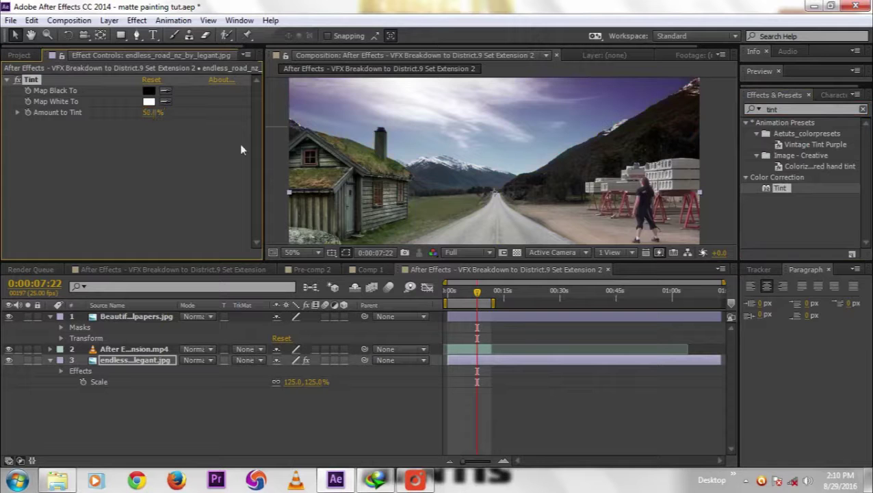
scroll(515, 199, "down", 2)
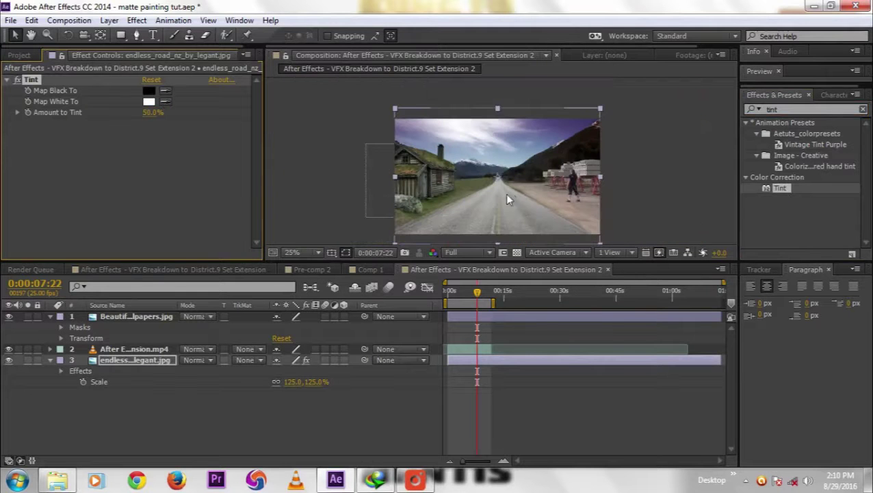
left_click_drag(500, 200, 490, 186)
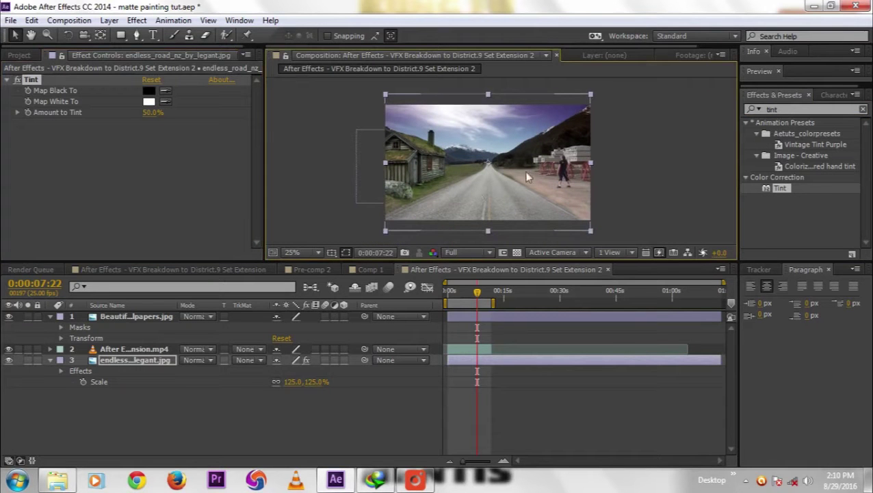
Apply the Curves color correction effect to the masked District.9 footage
left_click(142, 349)
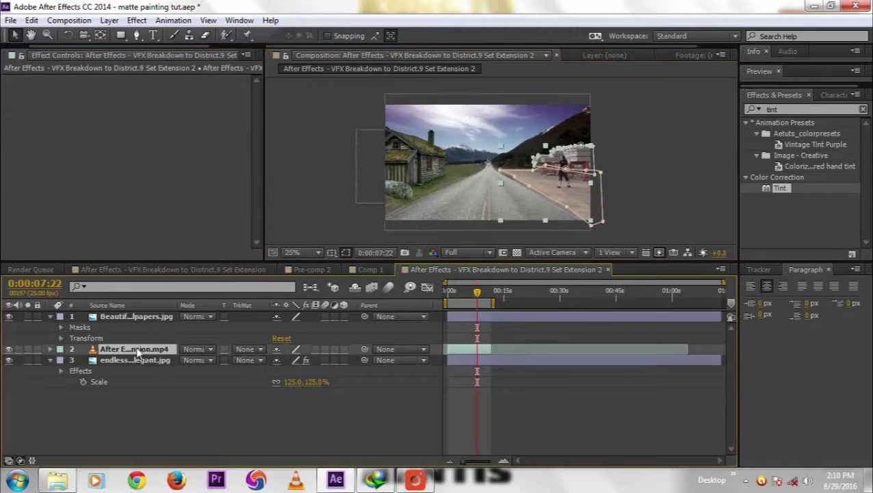
left_click(136, 20)
mouse_move(175, 153)
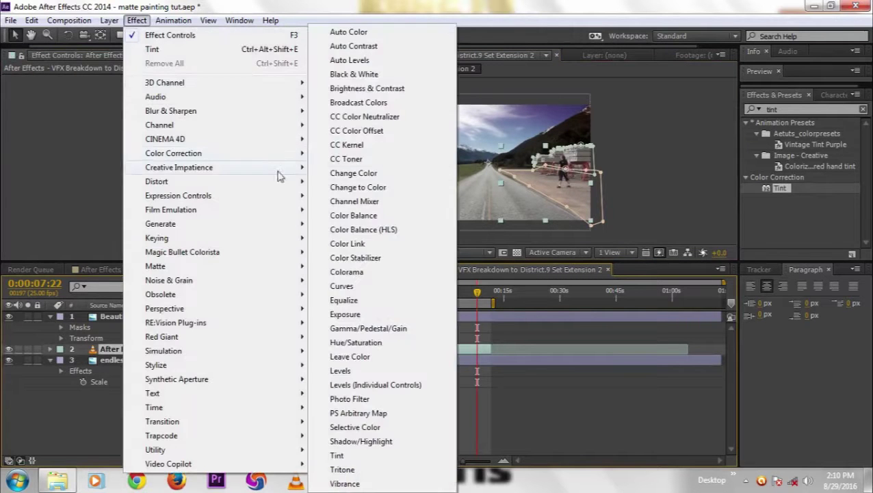
left_click(356, 288)
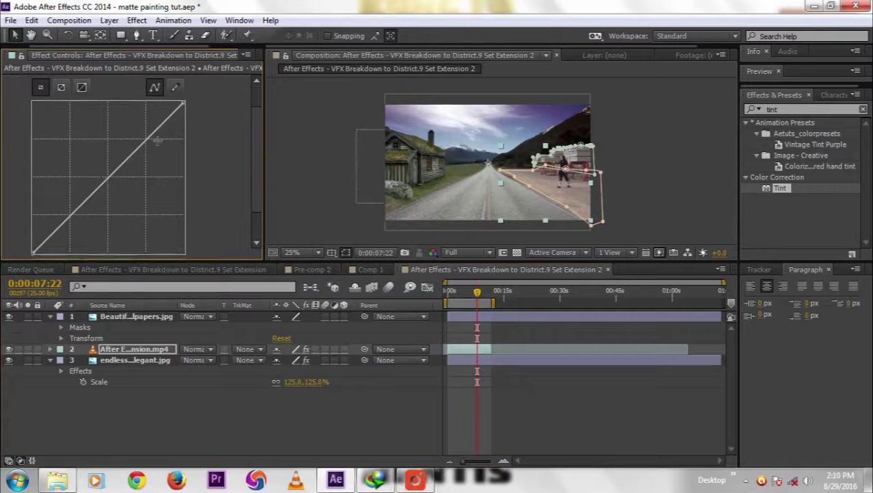
Lower the midpoint of the footage's Red curve slightly to match the road, deselect the layer and preview the composite
scroll(161, 148, "up", 2)
left_click(190, 95)
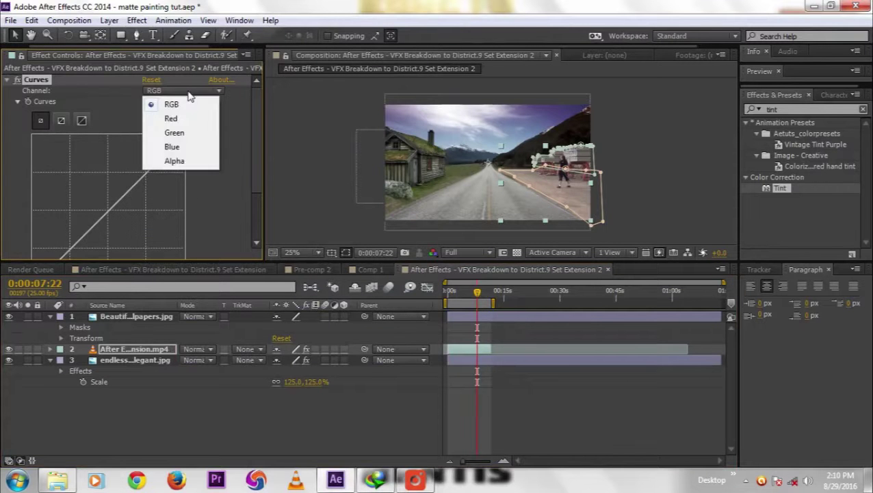
left_click(171, 118)
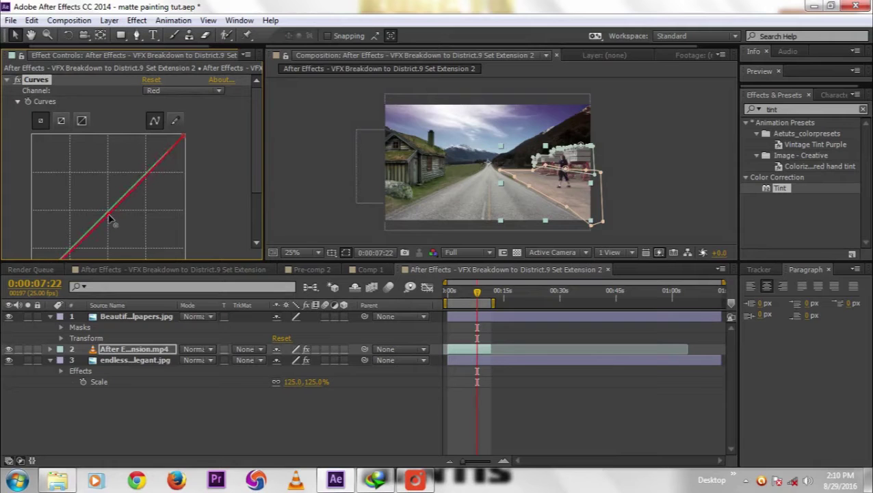
left_click_drag(108, 218, 111, 221)
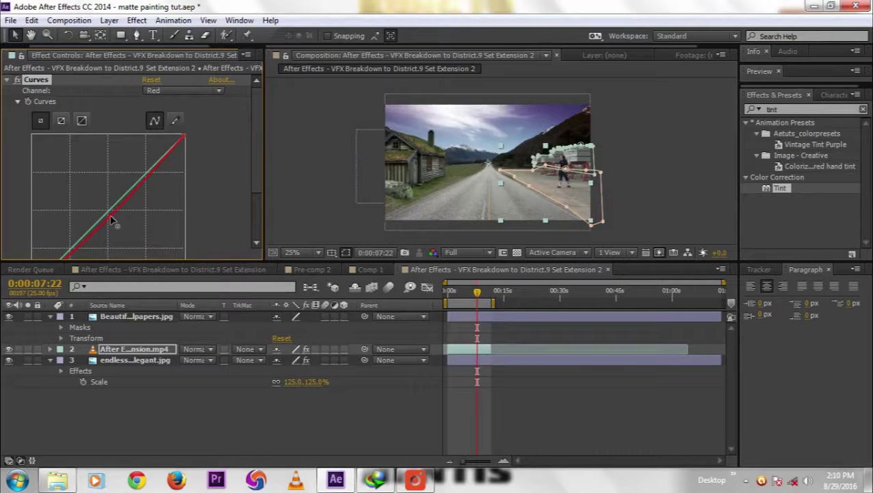
left_click(191, 408)
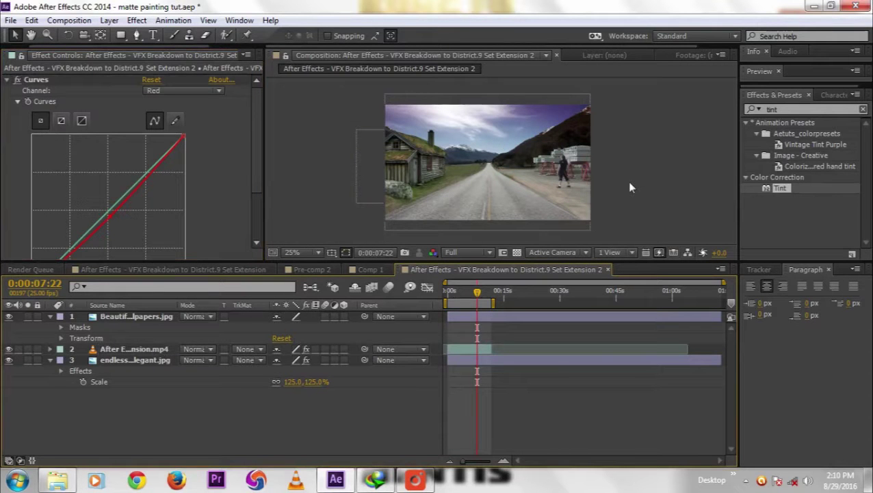
key("KP_0")
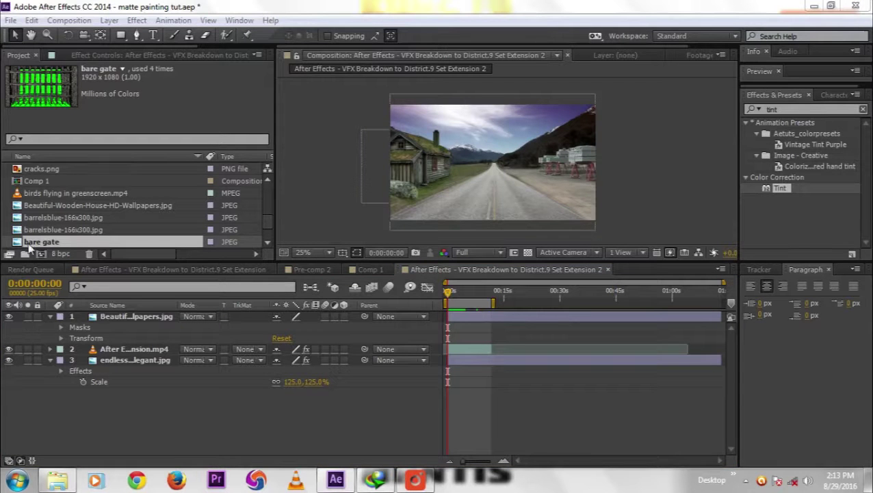
Add the bare gate image as the topmost layer and fit it to the composition's width
left_click_drag(32, 243, 97, 309)
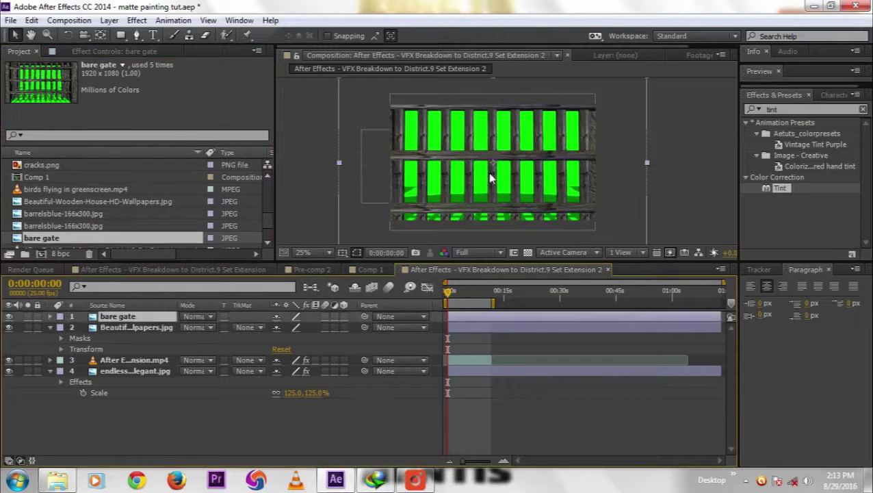
right_click(139, 317)
mouse_move(190, 102)
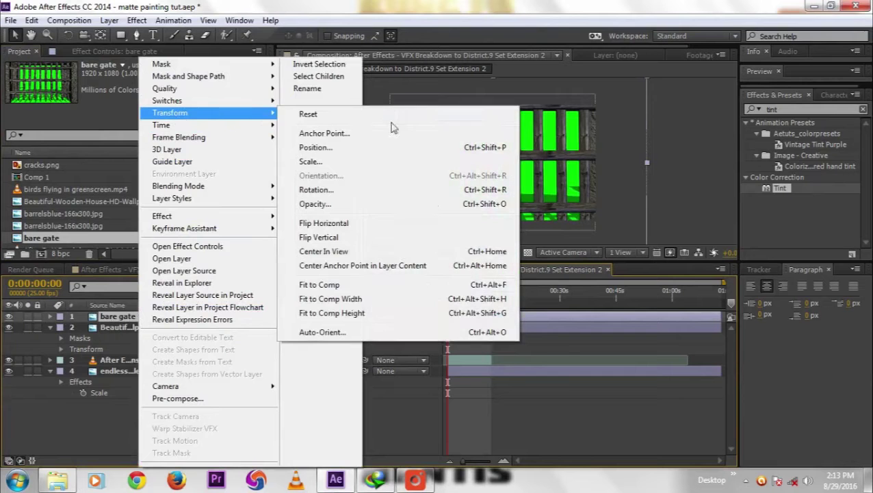
left_click(355, 301)
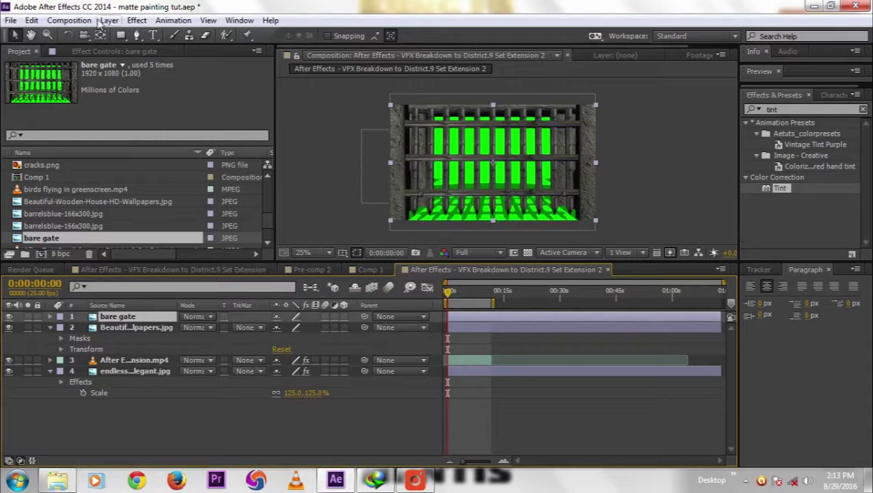
Apply the Keylight (1.2) effect to the bare gate layer and sample its green background as the Screen Colour
left_click(137, 19)
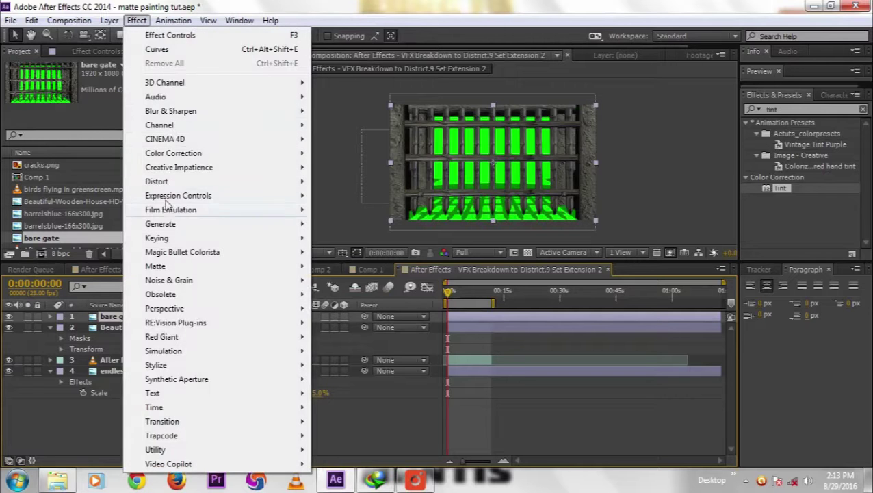
mouse_move(162, 239)
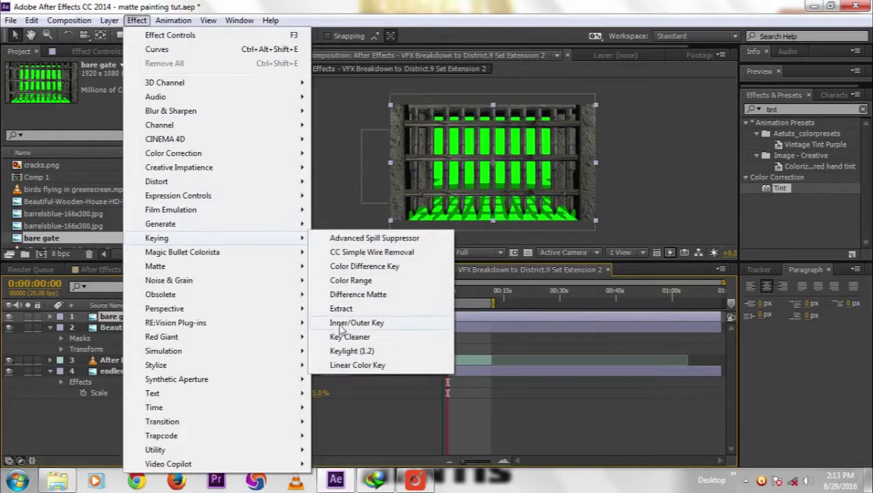
left_click(349, 351)
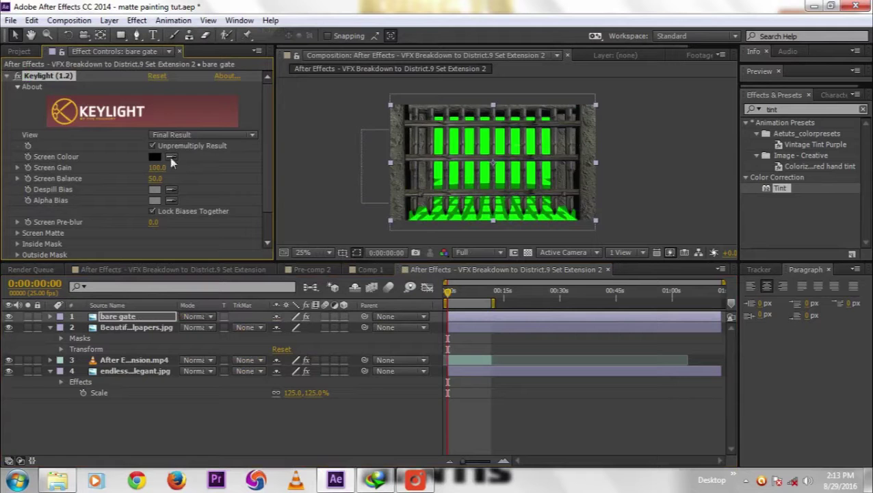
left_click(171, 157)
left_click(491, 149)
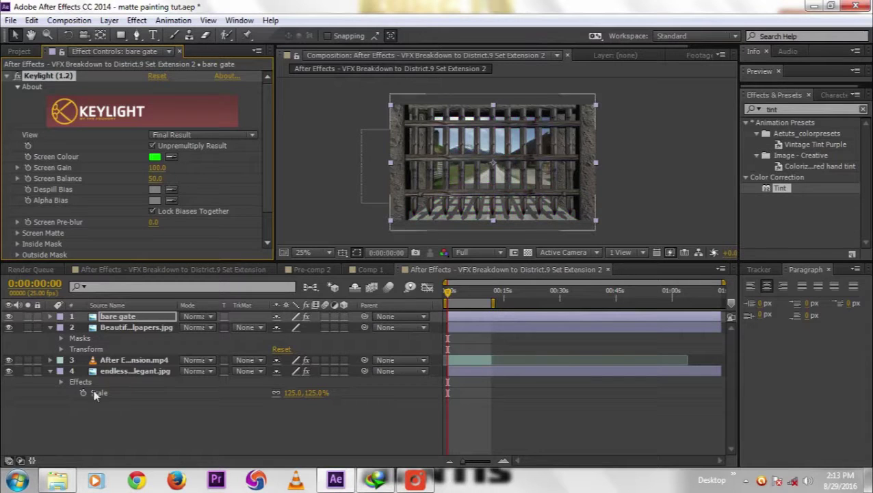
Reduce the bare gate layer's Scale to 5.7% so it sits at the far end of the road, and deselect it
key("Return")
key("s")
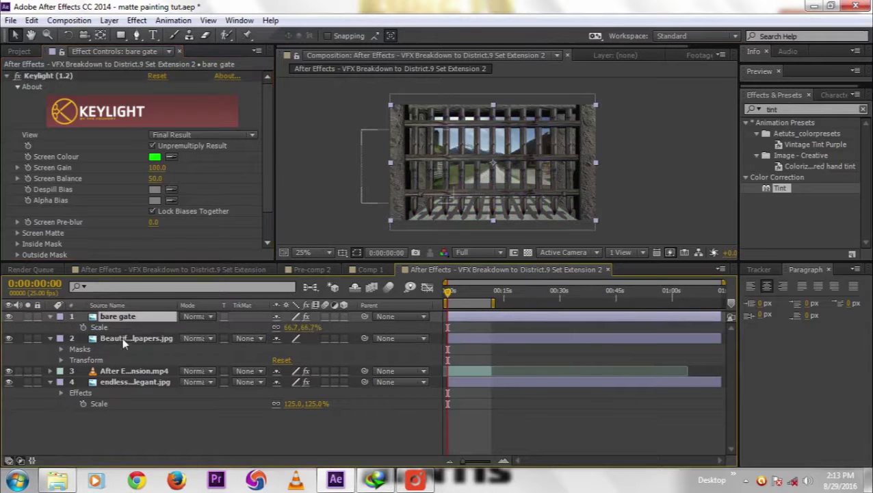
left_click_drag(300, 327, 258, 330)
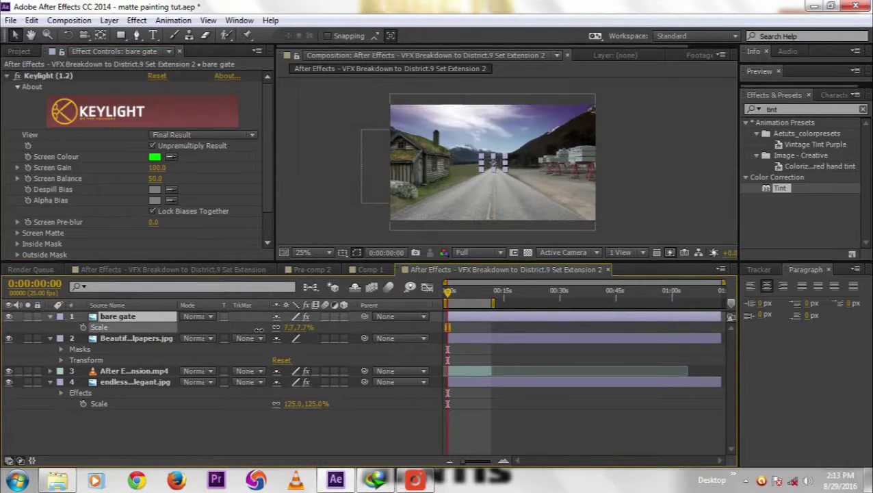
left_click_drag(259, 329, 257, 329)
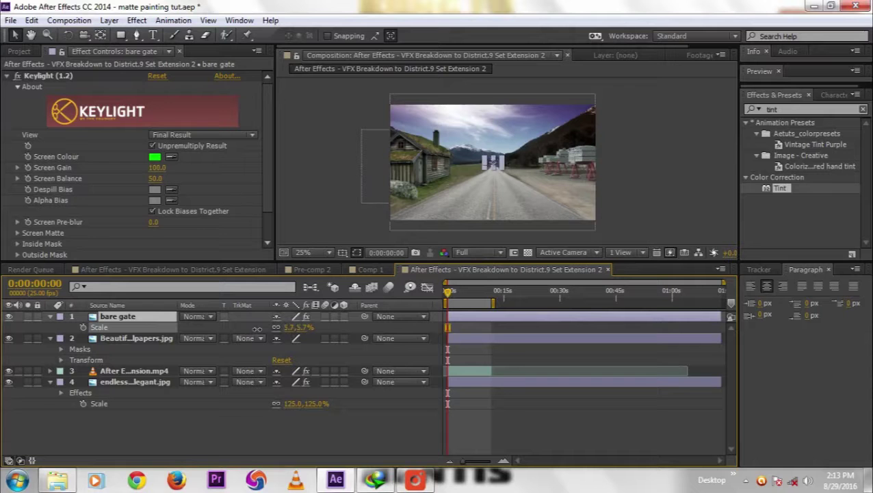
left_click(303, 412)
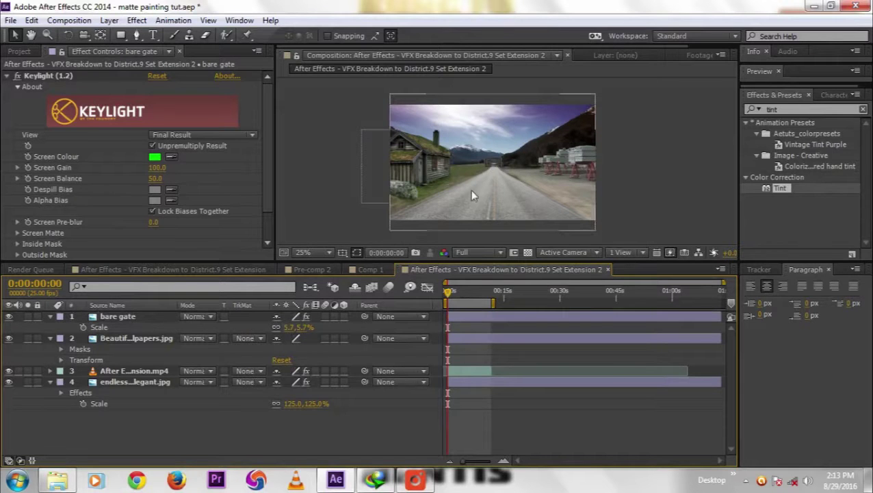
Narrow the gate to a horizontal scale of 4.0% to fit the road's width, and check it in the composite
scroll(471, 190, "up", 3)
left_click_drag(399, 189, 442, 190)
left_click_drag(503, 174, 526, 166)
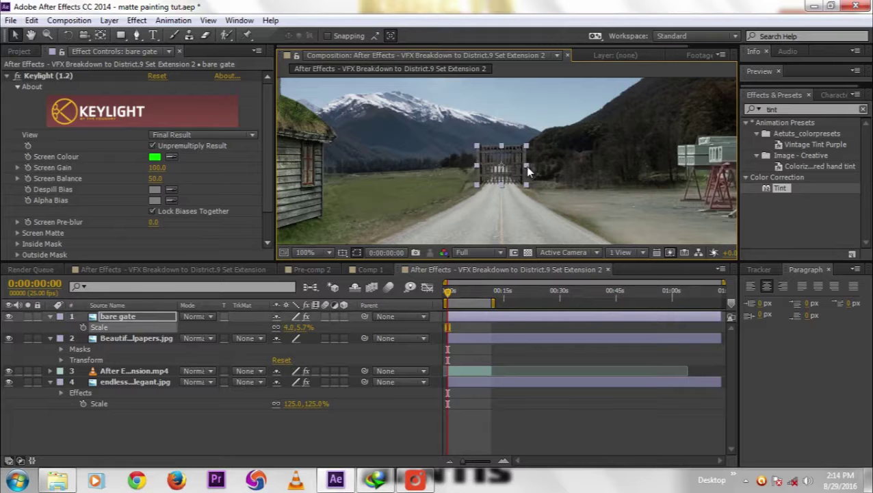
left_click(613, 221)
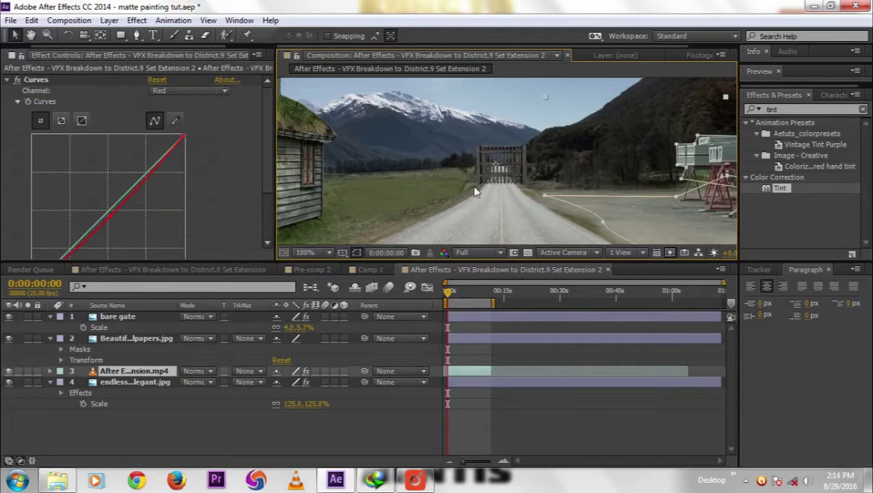
scroll(475, 192, "down", 2)
left_click(406, 416)
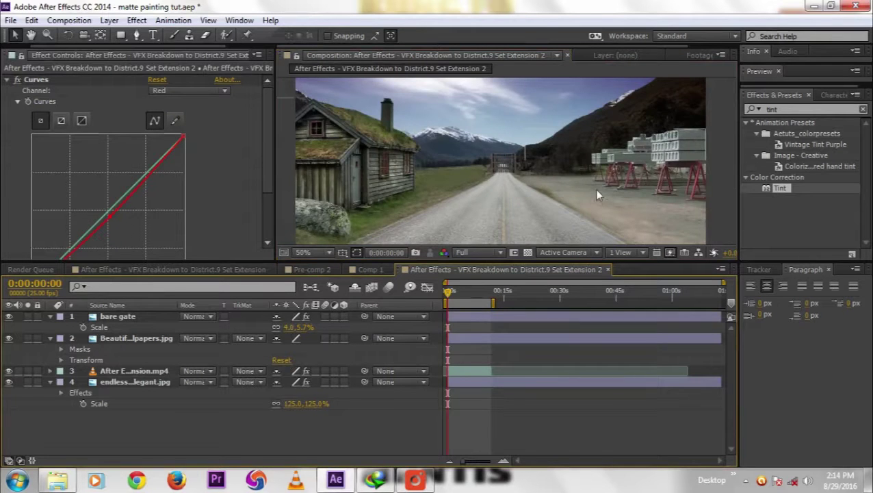
scroll(595, 195, "down", 1)
scroll(594, 196, "up", 2)
scroll(591, 190, "up", 1)
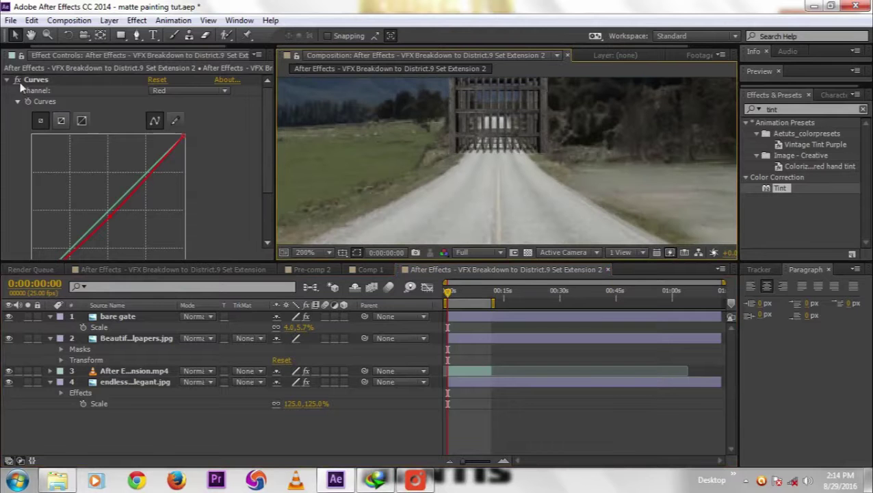
Add barrelsblue-166x300.jpg from the project footage as the topmost layer of the composition
left_click(232, 20)
left_click(292, 412)
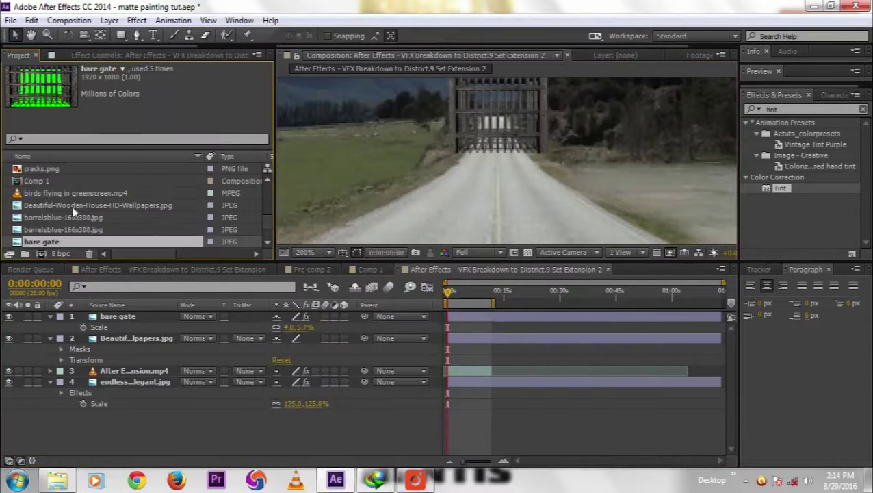
left_click(47, 218)
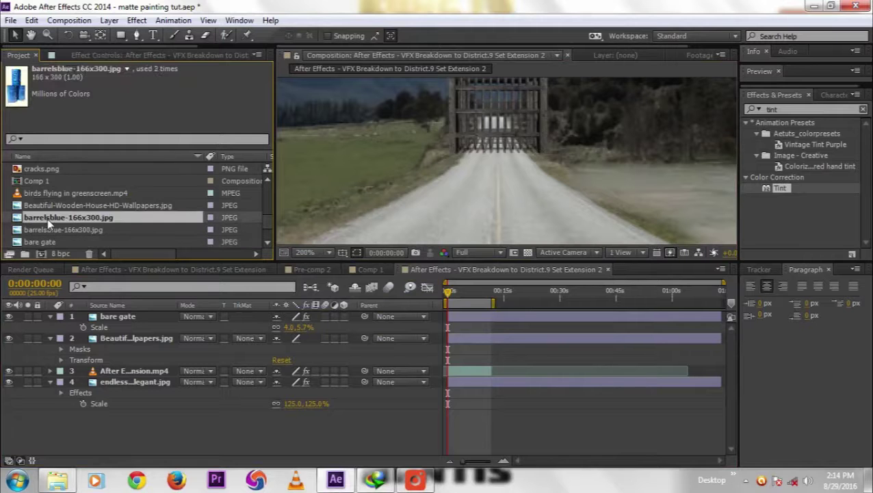
left_click_drag(48, 217, 107, 316)
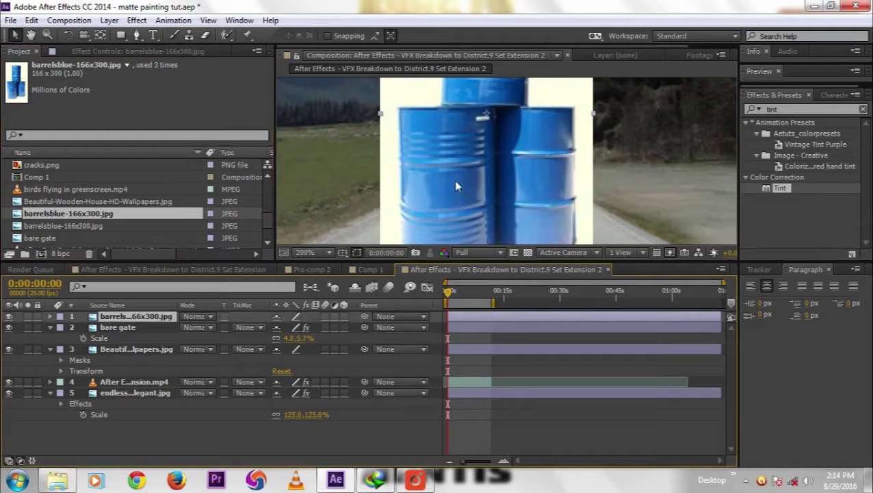
Mask out the lower-left barrel of the barrels image with a closed Pen tool path around its outline
scroll(476, 153, "down", 2)
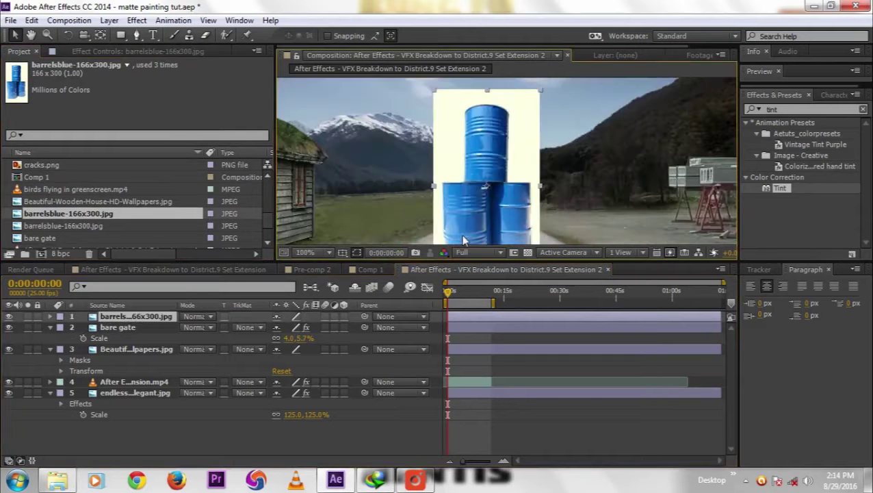
scroll(463, 189, "down", 1)
scroll(455, 171, "up", 2)
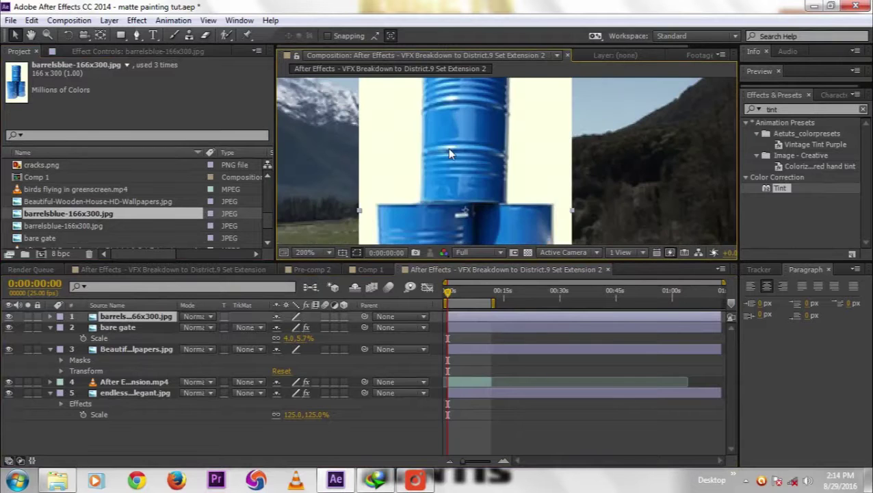
left_click_drag(455, 155, 454, 179)
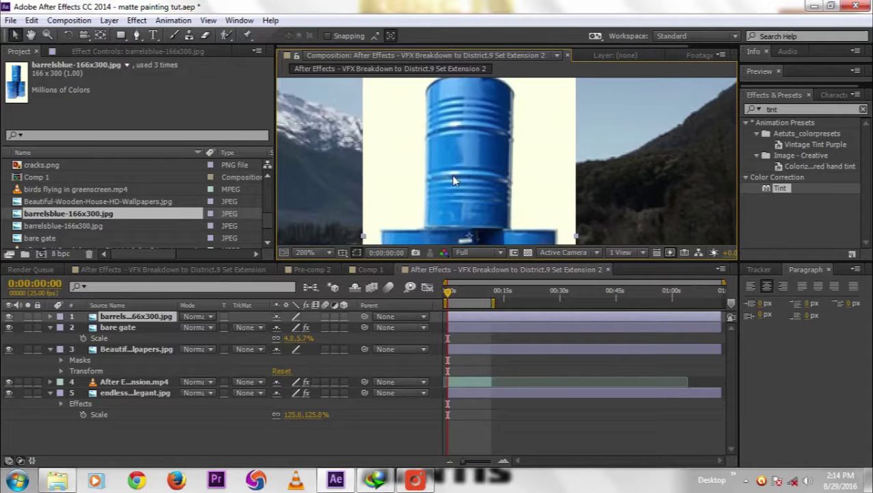
scroll(452, 181, "down", 1)
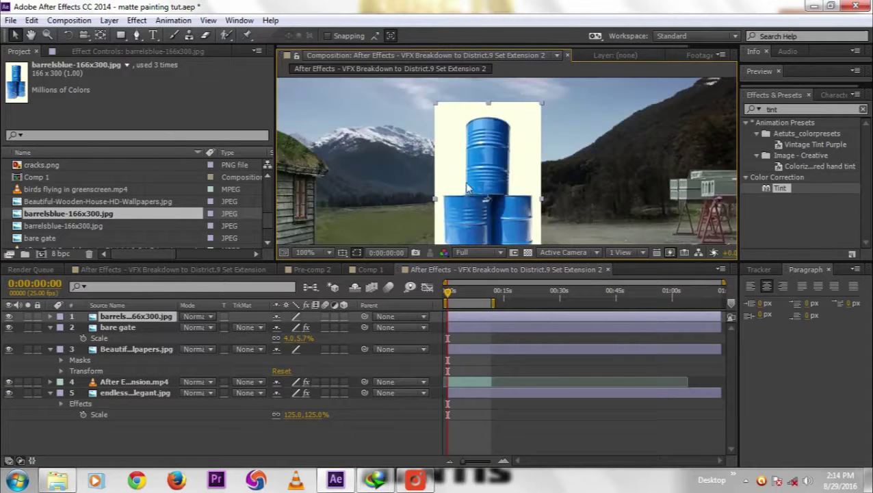
left_click_drag(473, 190, 427, 132)
left_click(139, 36)
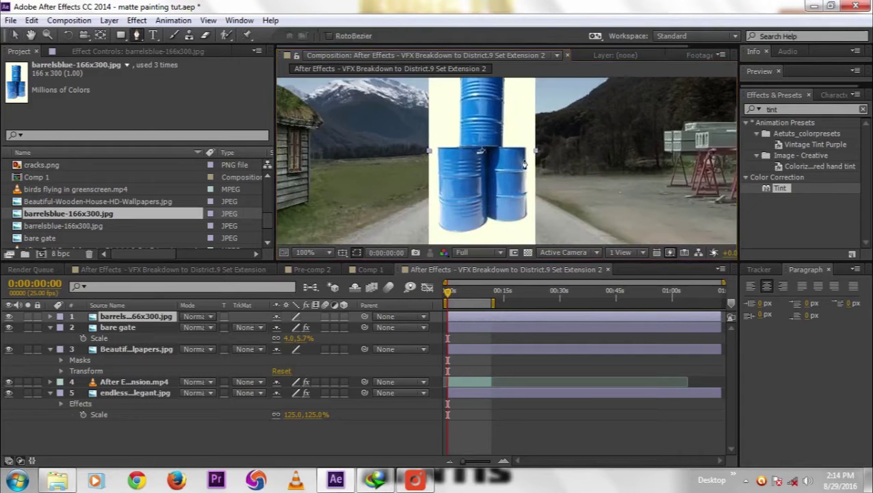
left_click(438, 147)
left_click(486, 148)
left_click(487, 222)
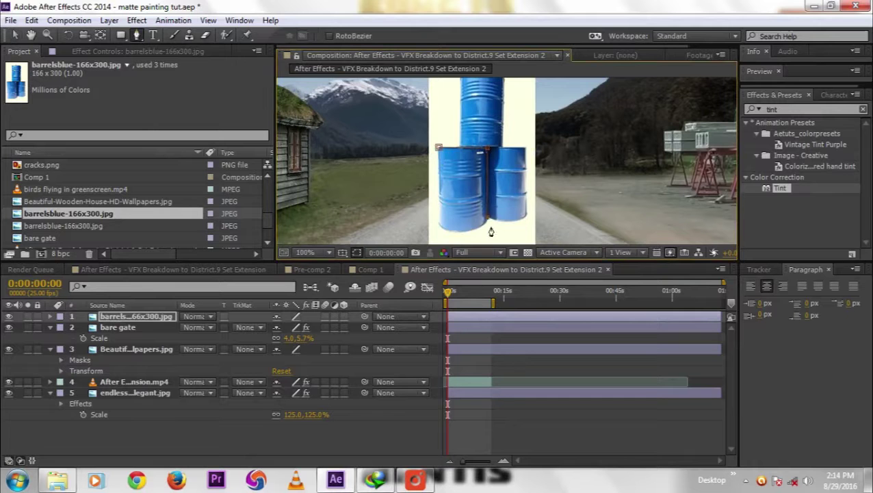
left_click(476, 228)
left_click(455, 234)
left_click(438, 224)
left_click(437, 147)
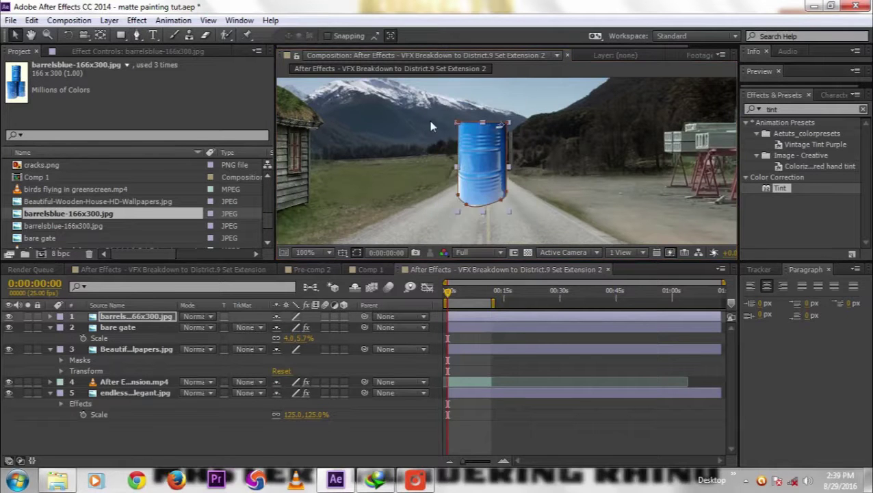
Scale the masked barrel down to 25% and place it at the base of the gate's left post
left_click(110, 317)
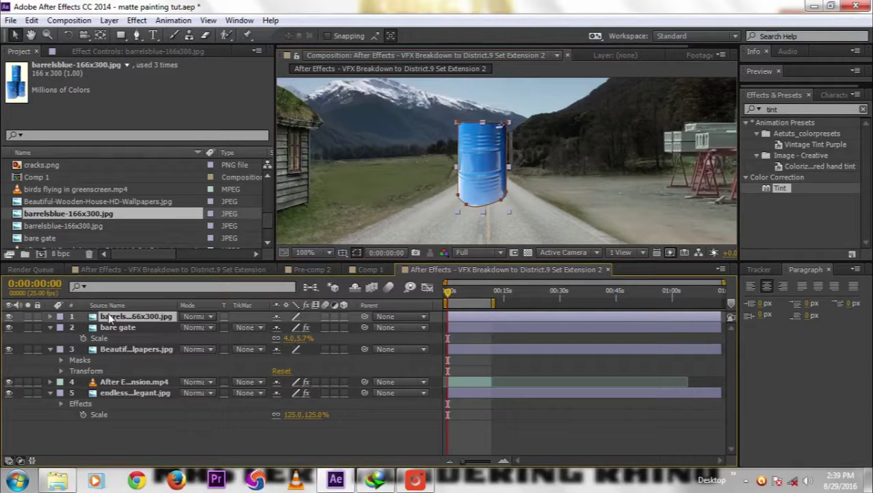
key("s")
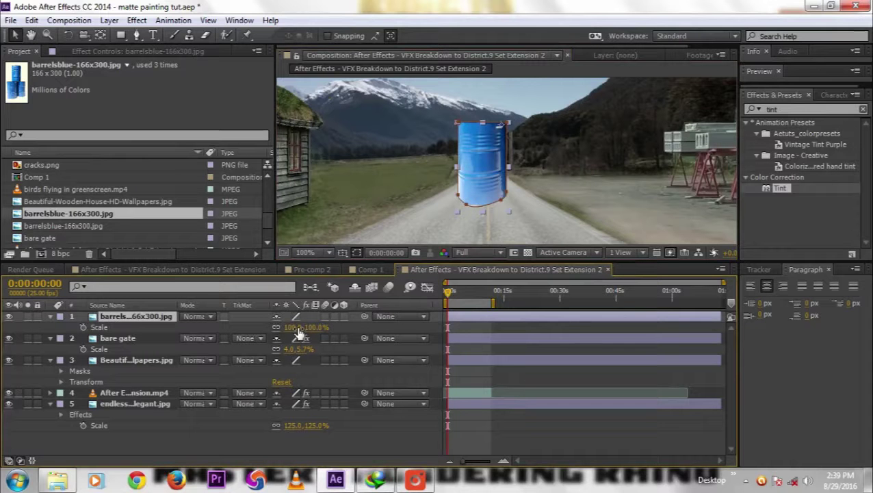
left_click_drag(298, 330, 244, 324)
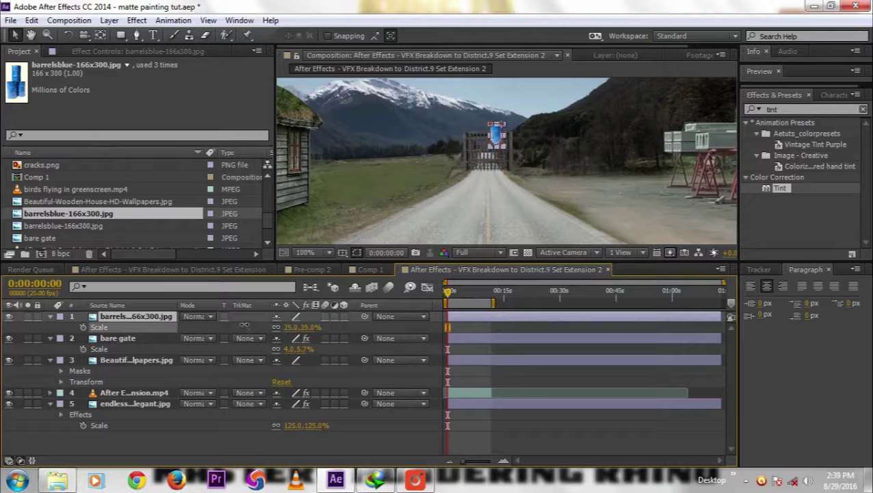
scroll(509, 128, "up", 3)
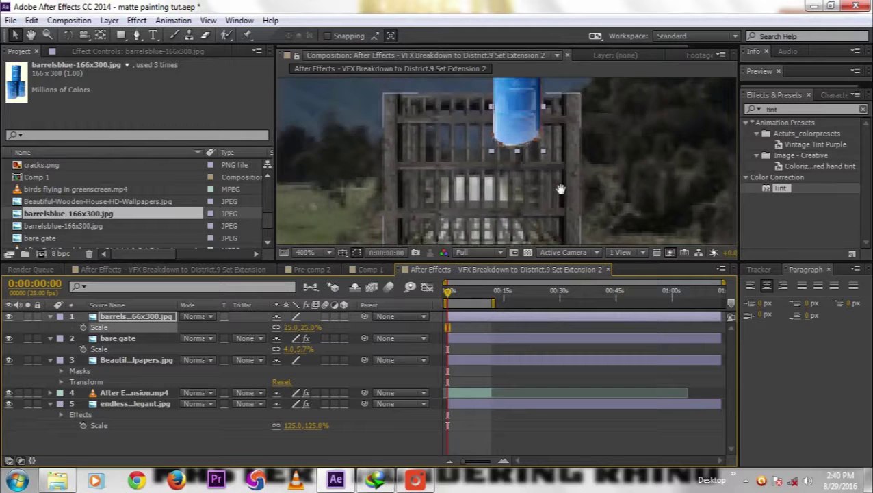
left_click_drag(510, 139, 460, 202)
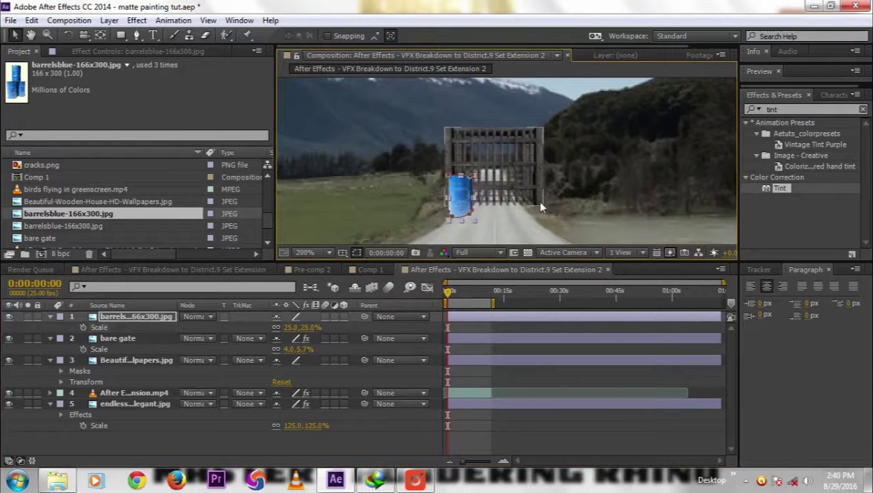
Duplicate the barrel layer, place the copy at the base of the gate's right post, and check the composite
left_click(112, 318)
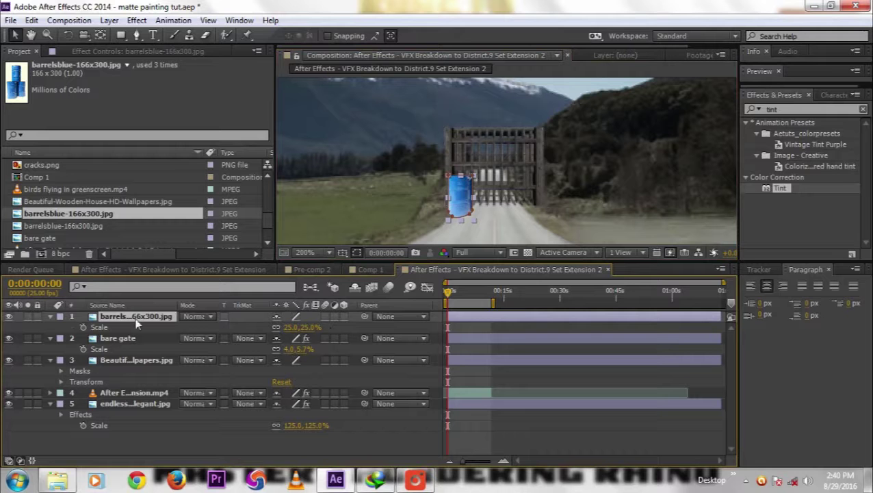
left_click(54, 20)
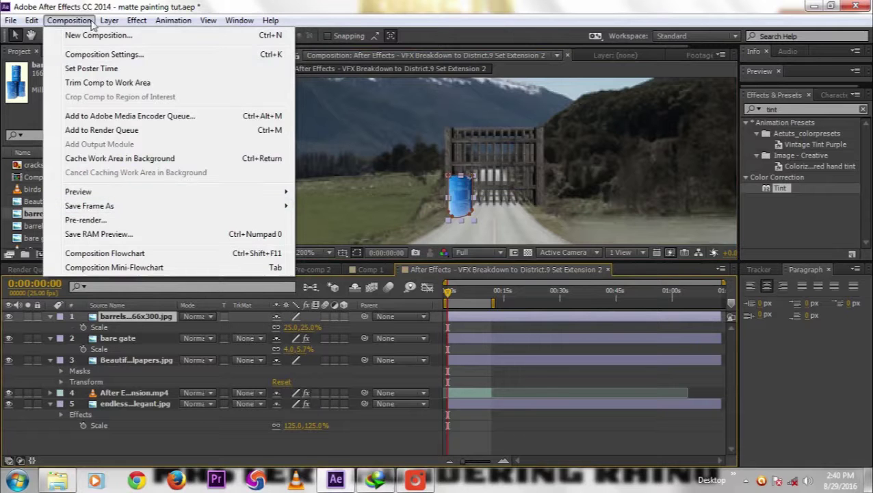
mouse_move(108, 21)
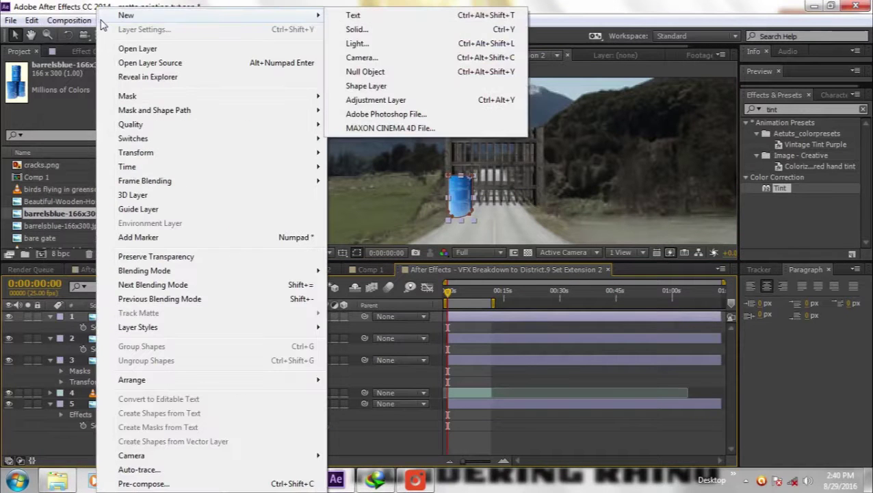
mouse_move(32, 20)
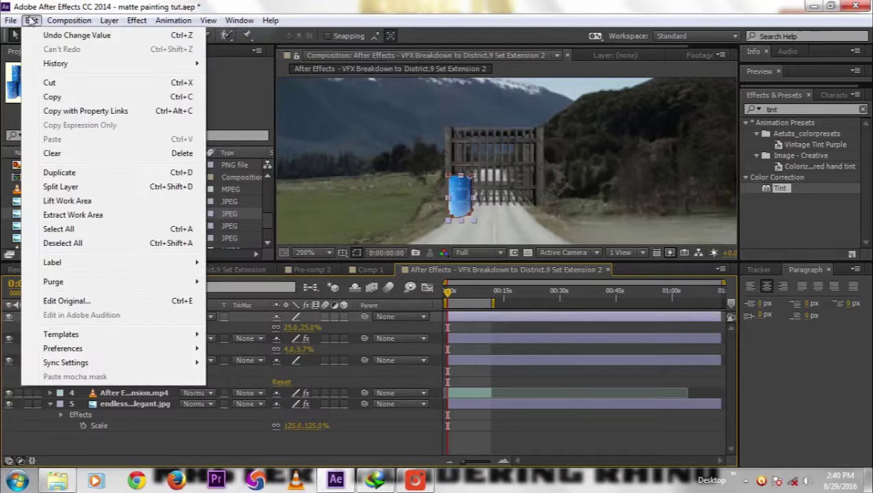
left_click(61, 177)
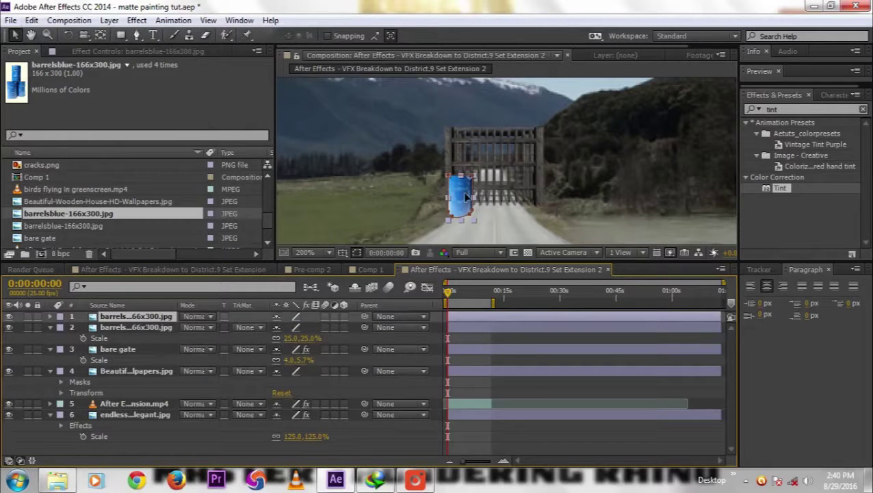
left_click_drag(465, 197, 534, 204)
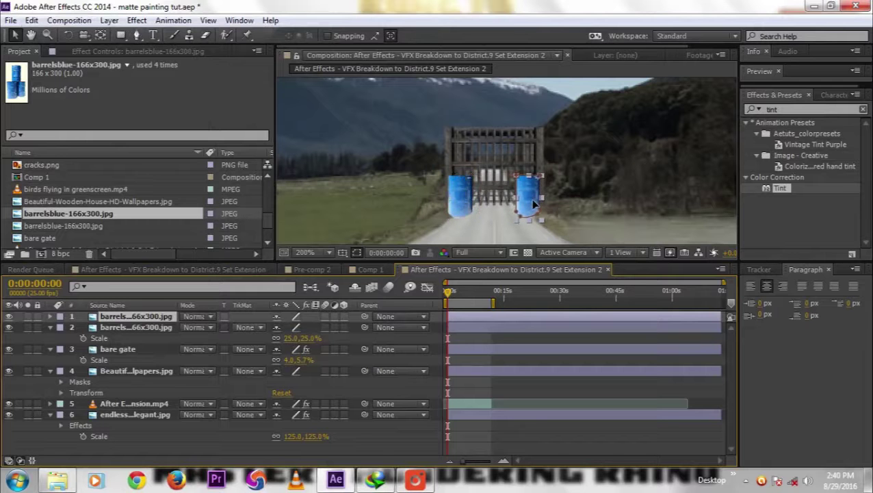
left_click(369, 445)
scroll(577, 174, "down", 3)
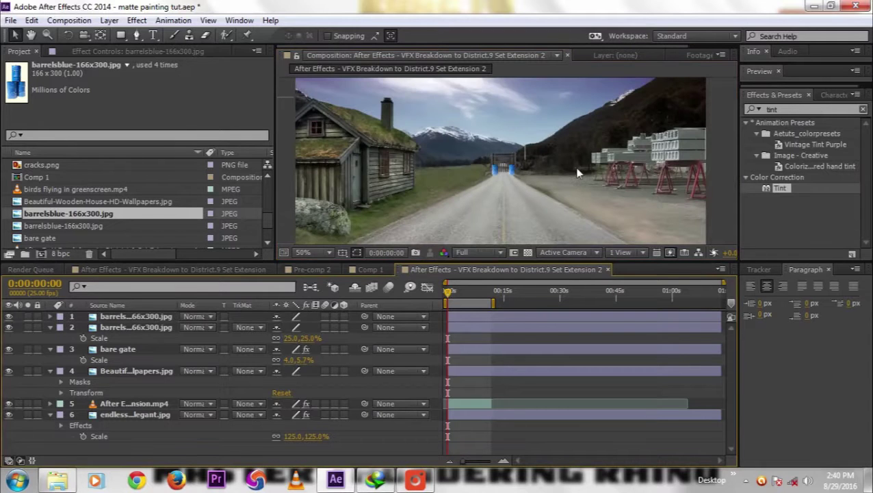
scroll(498, 180, "up", 2)
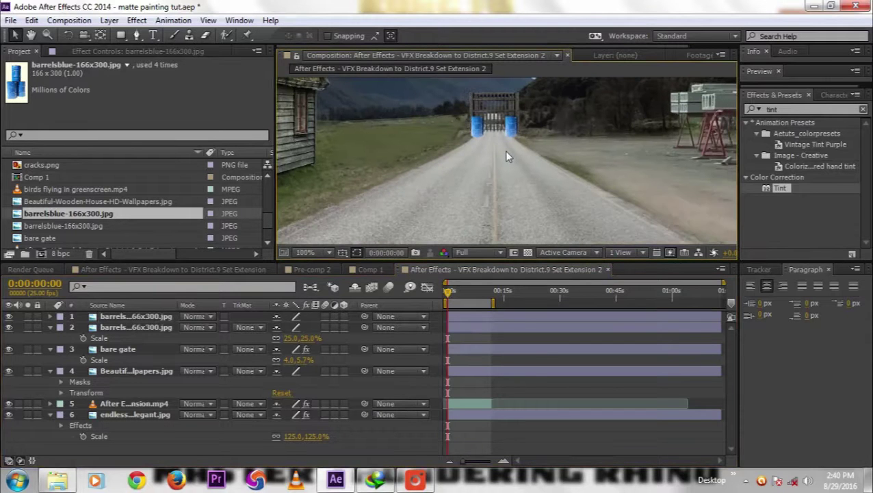
Add Torch_Turbulent_02.mov from the project footage as the topmost layer of the composition
scroll(505, 156, "down", 2)
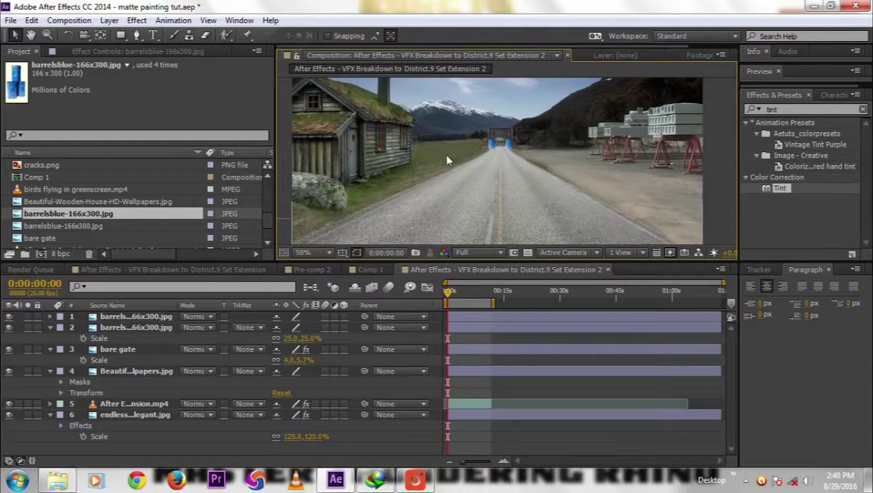
scroll(493, 127, "up", 3)
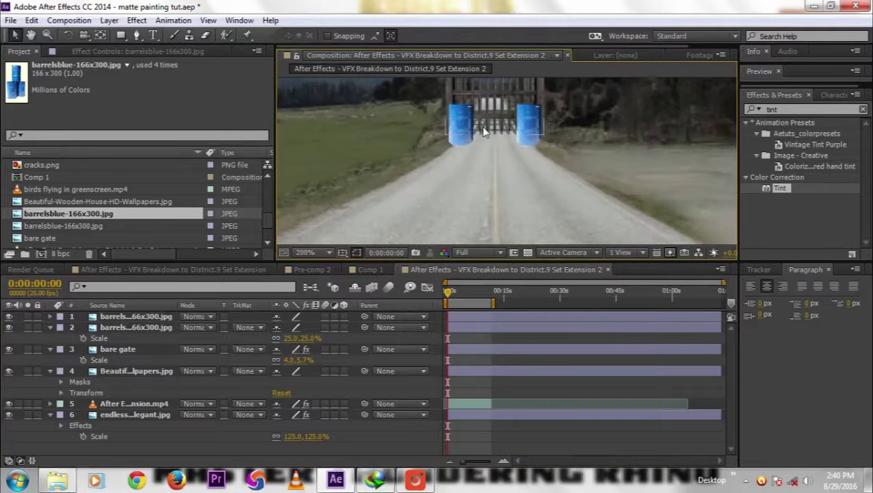
left_click_drag(484, 130, 492, 167)
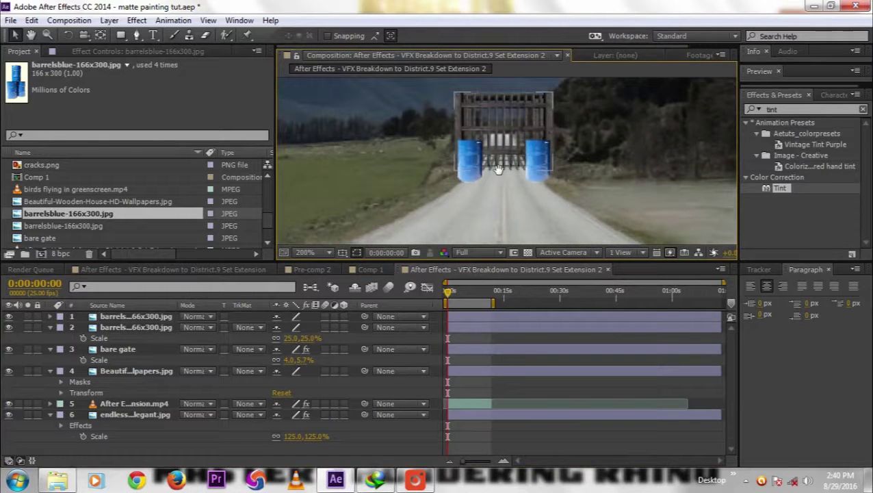
left_click(82, 202)
scroll(83, 202, "down", 1)
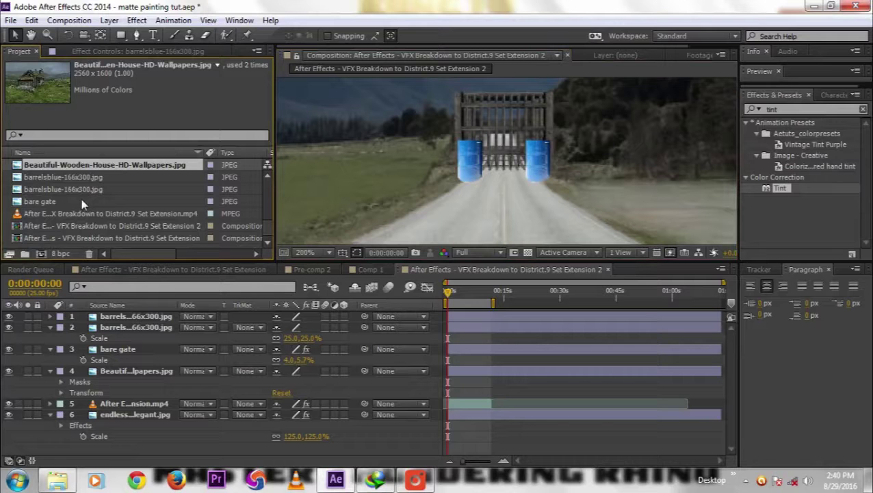
scroll(81, 198, "up", 1)
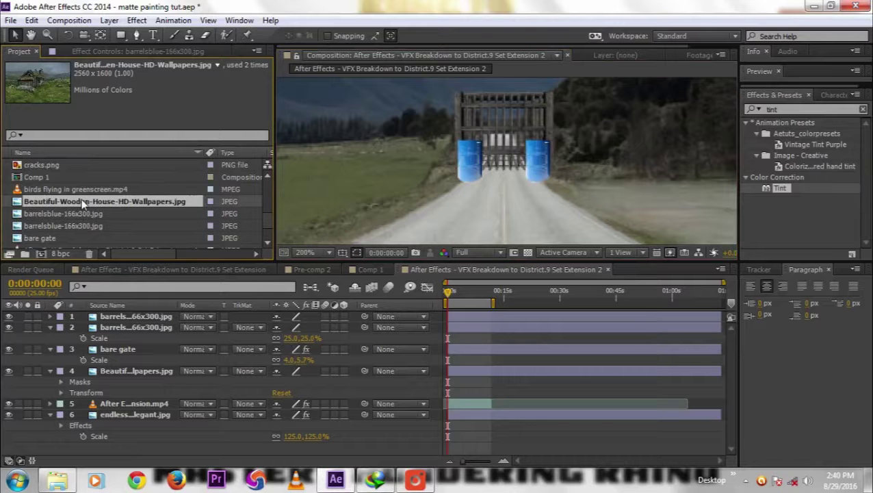
scroll(82, 198, "up", 2)
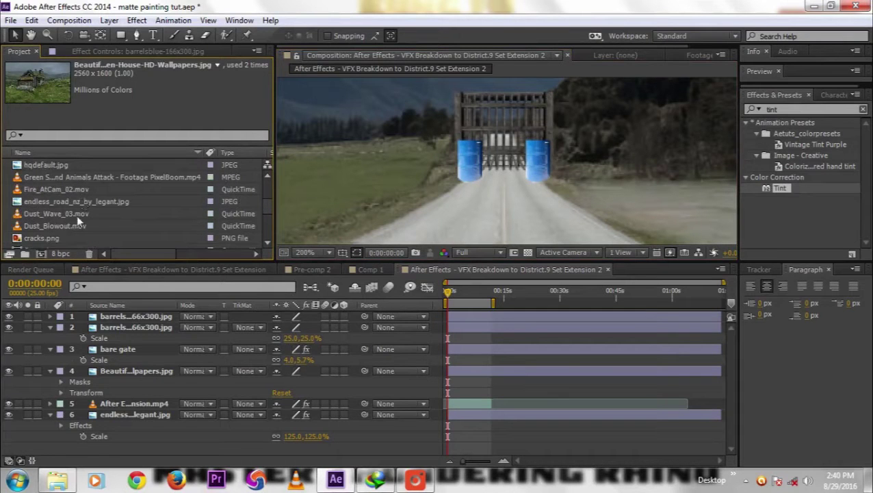
scroll(66, 217, "up", 1)
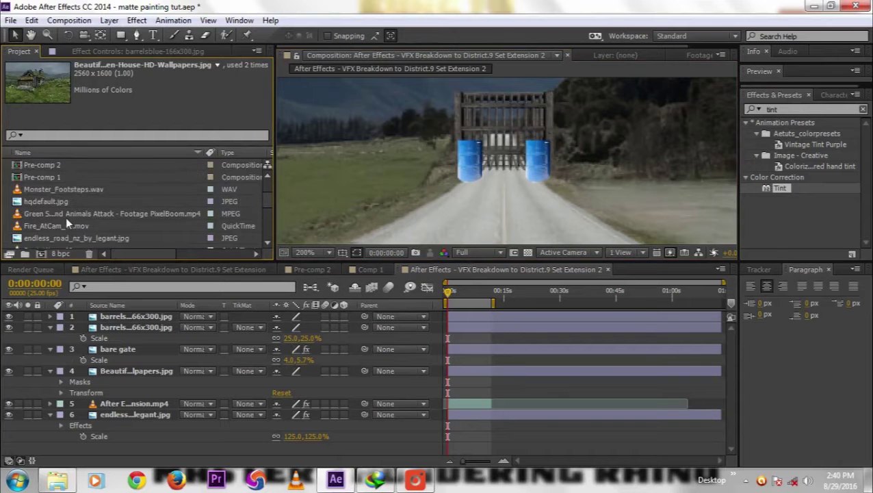
scroll(66, 216, "up", 1)
scroll(65, 217, "up", 1)
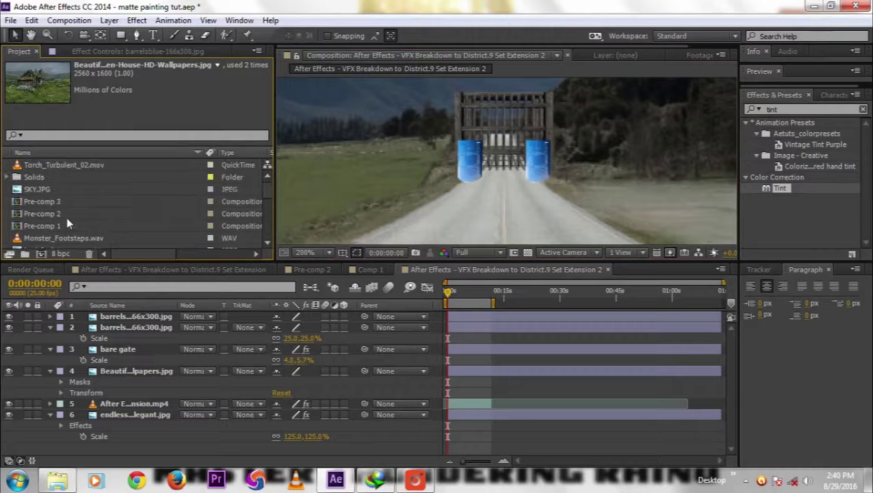
left_click_drag(78, 165, 132, 316)
Scale the torch flame down to 7% and place it on the rim of the left barrel
scroll(495, 228, "down", 4)
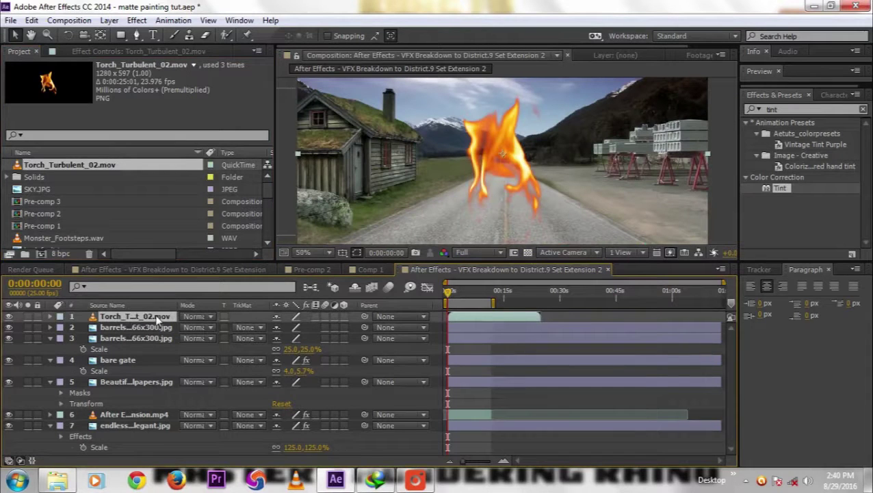
key("s")
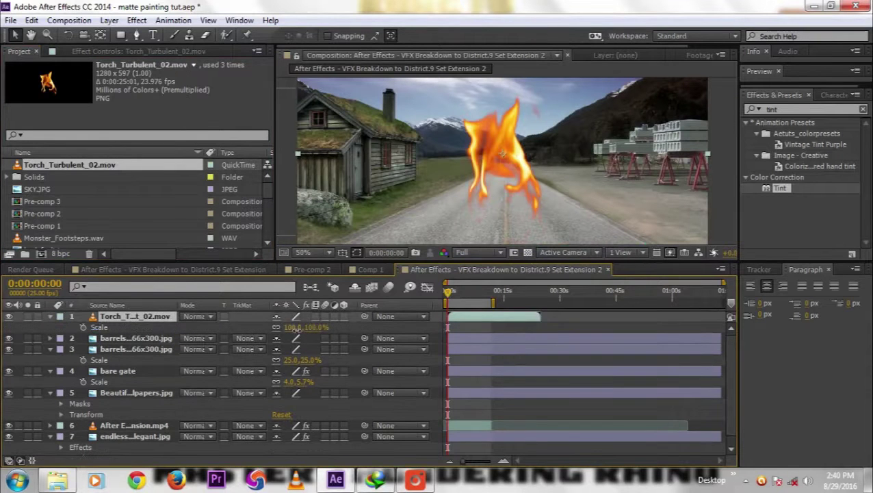
left_click_drag(294, 327, 236, 324)
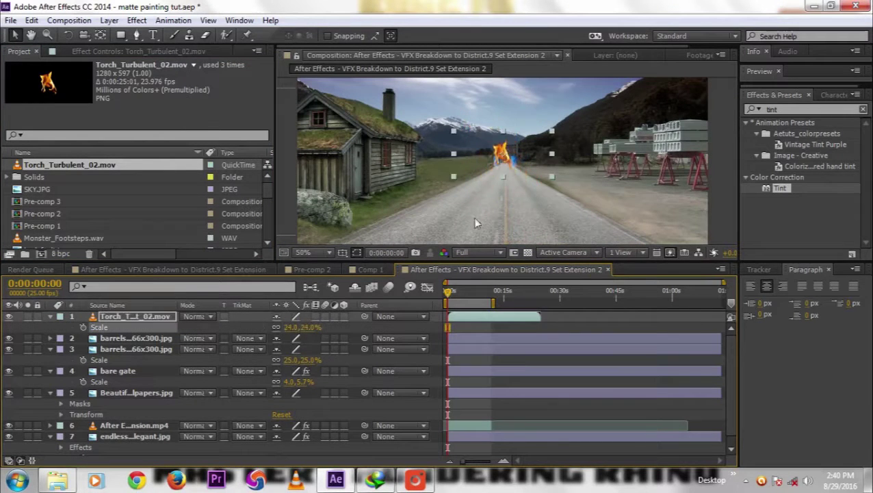
scroll(498, 144, "up", 2)
scroll(497, 144, "up", 2)
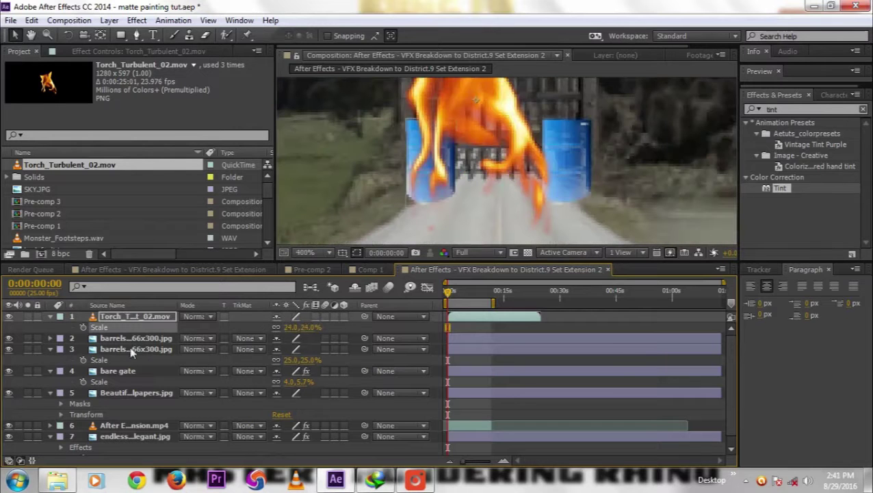
left_click_drag(296, 328, 278, 328)
left_click_drag(475, 117, 429, 126)
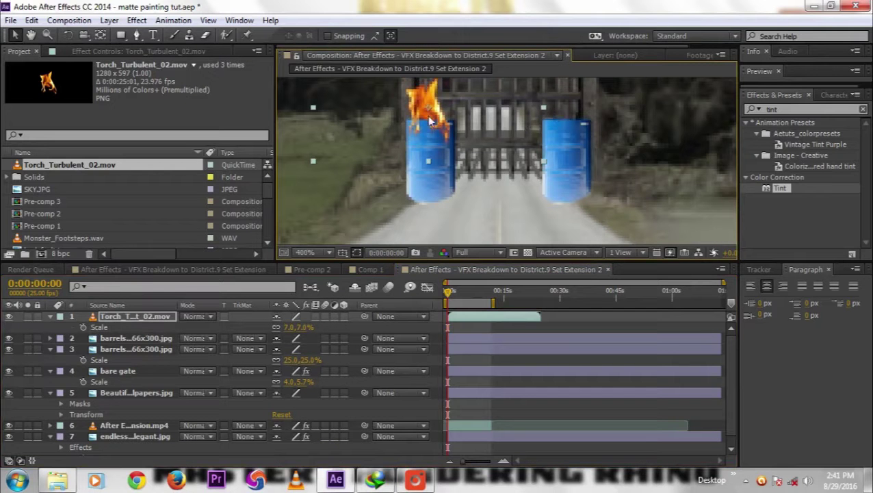
Reorder the torch layer beneath both barrel layers, directly above the bare gate layer, so the flame sits behind the barrel
left_click(110, 316)
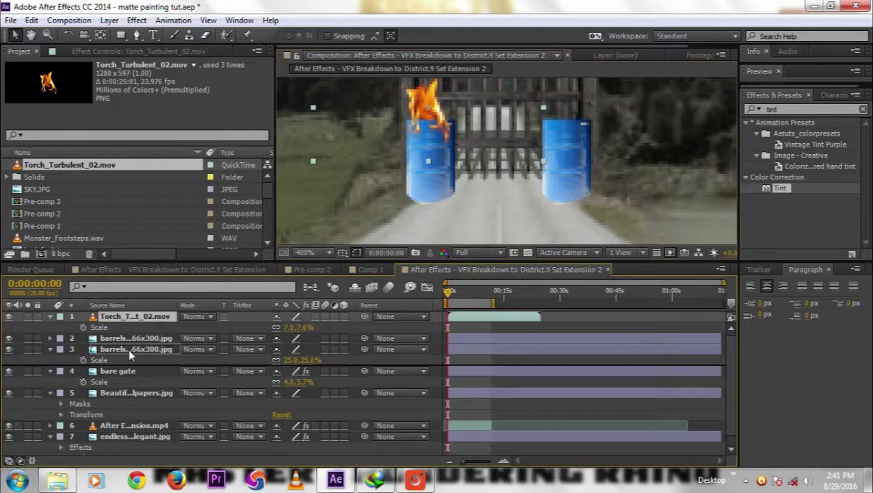
left_click_drag(135, 322, 127, 349)
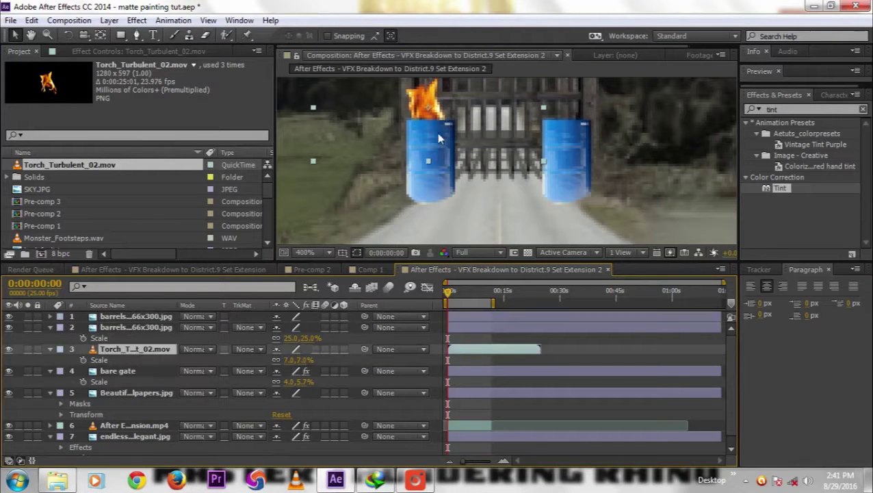
scroll(438, 134, "down", 1)
scroll(437, 133, "up", 1)
Duplicate the torch layer and place the copy on the rim of the right barrel
left_click(68, 20)
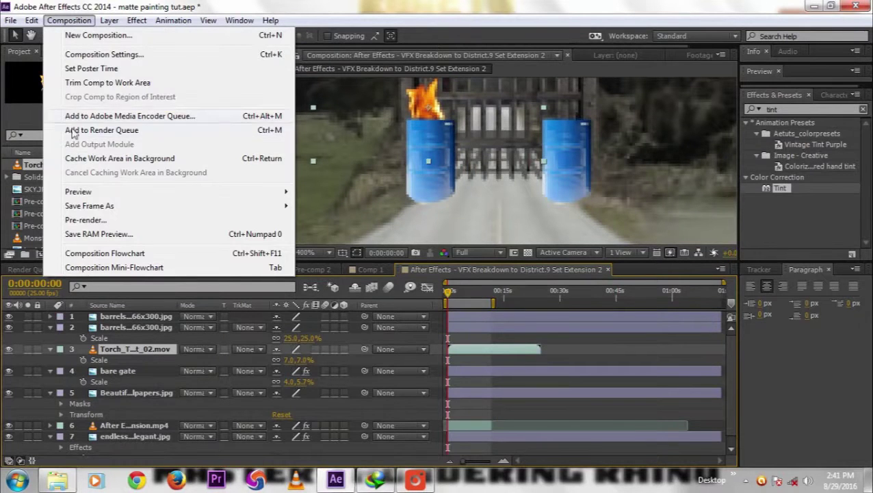
mouse_move(30, 25)
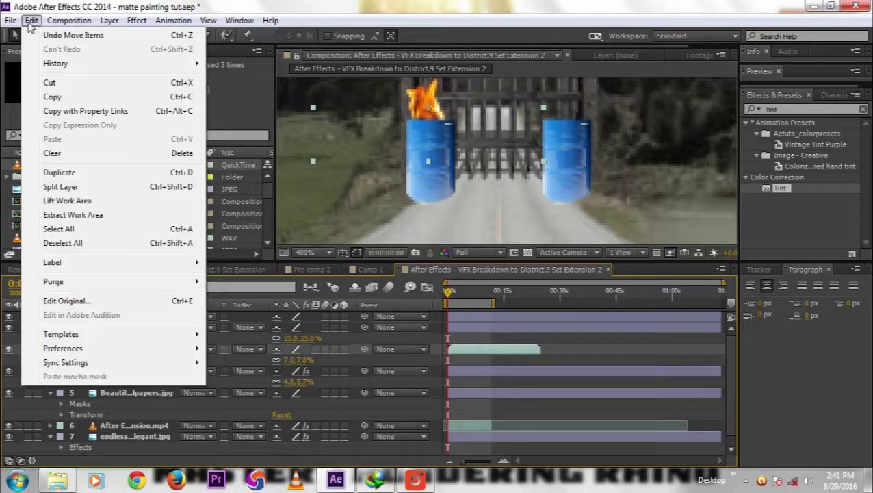
left_click(54, 173)
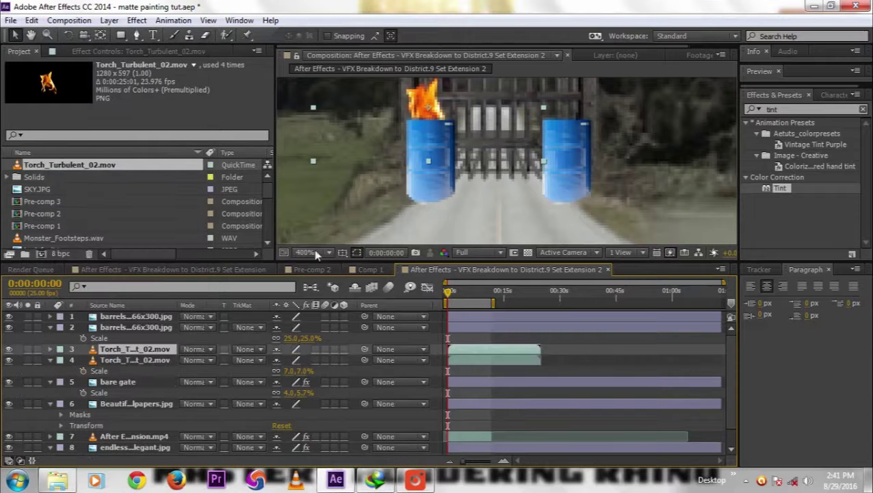
left_click_drag(413, 120, 548, 114)
scroll(566, 138, "down", 3)
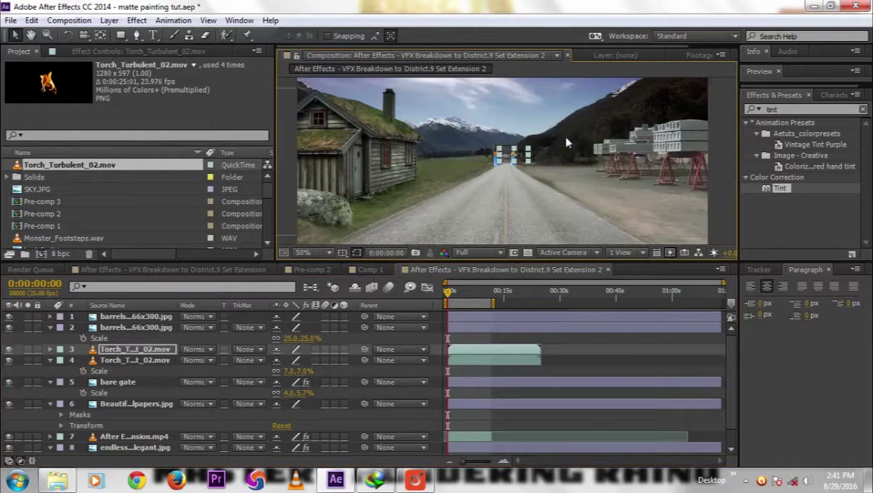
left_click(371, 417)
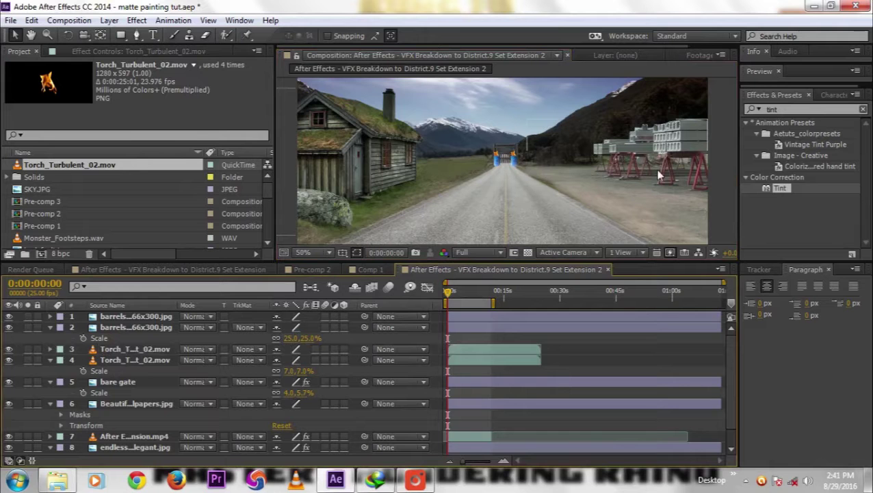
Play back the first frames of the composition and inspect the flames on both barrels up close
key("space")
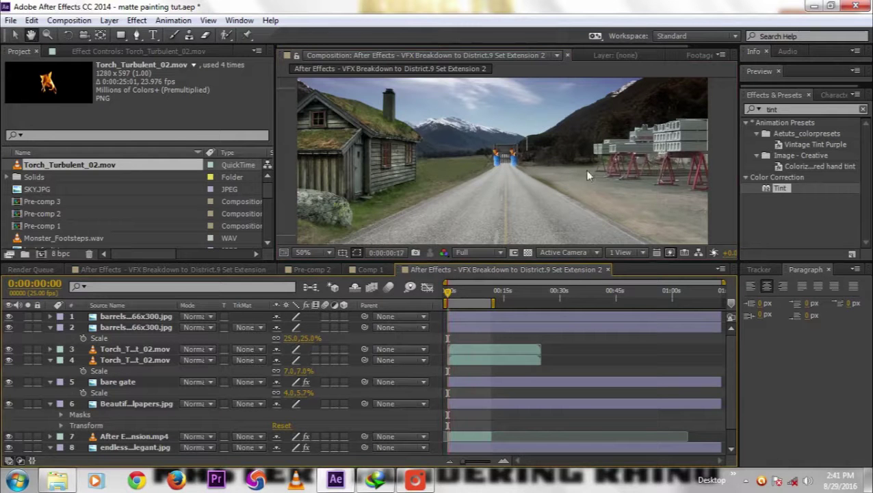
key("space")
scroll(580, 151, "up", 2)
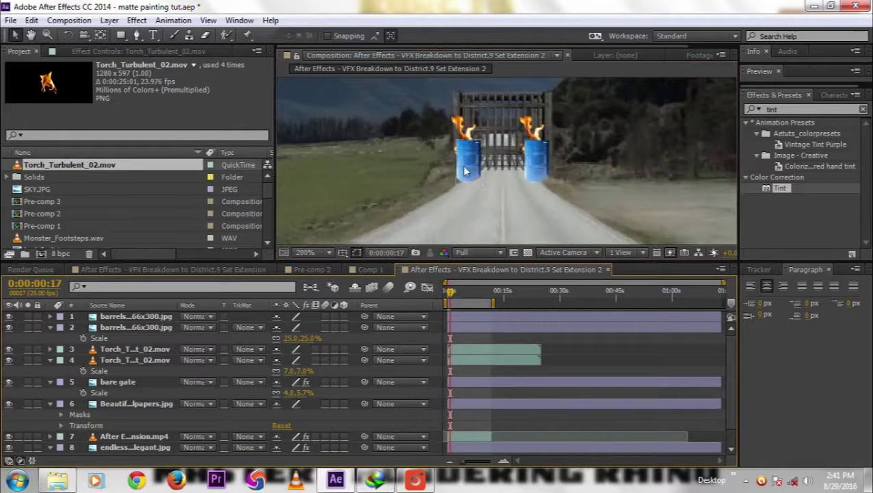
Select both barrel layers and duplicate them
left_click(475, 141)
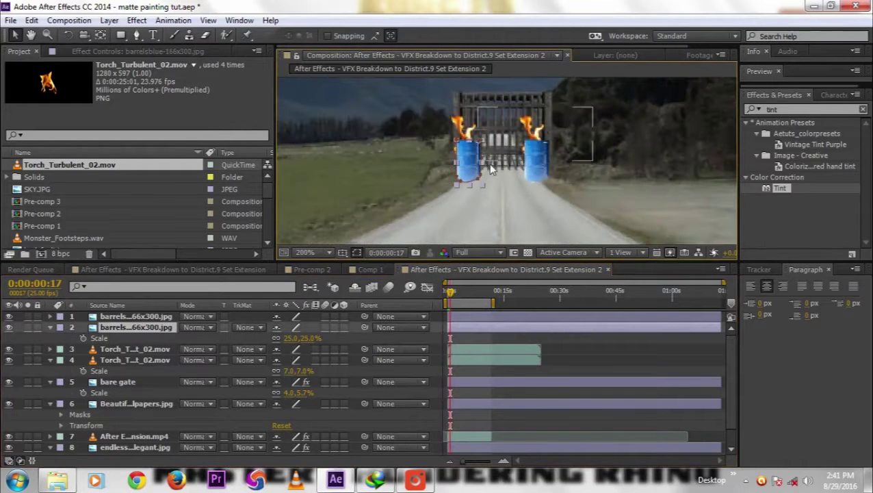
left_click(133, 318, "shift")
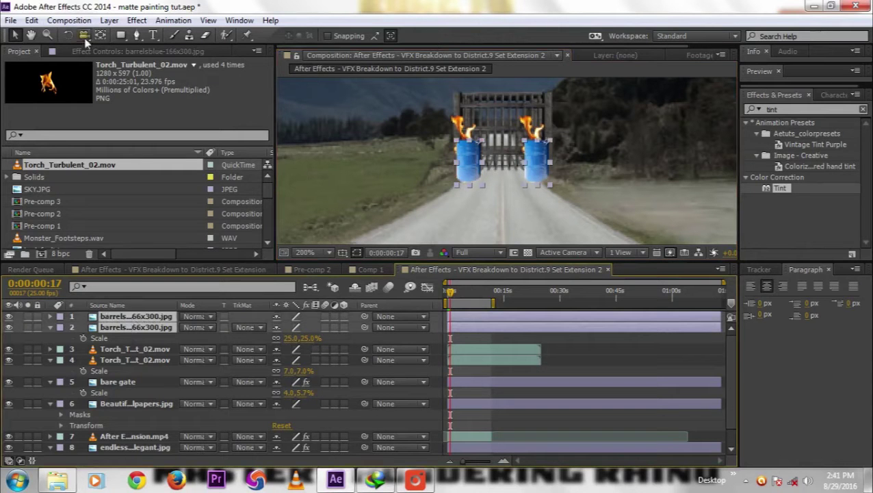
left_click(69, 20)
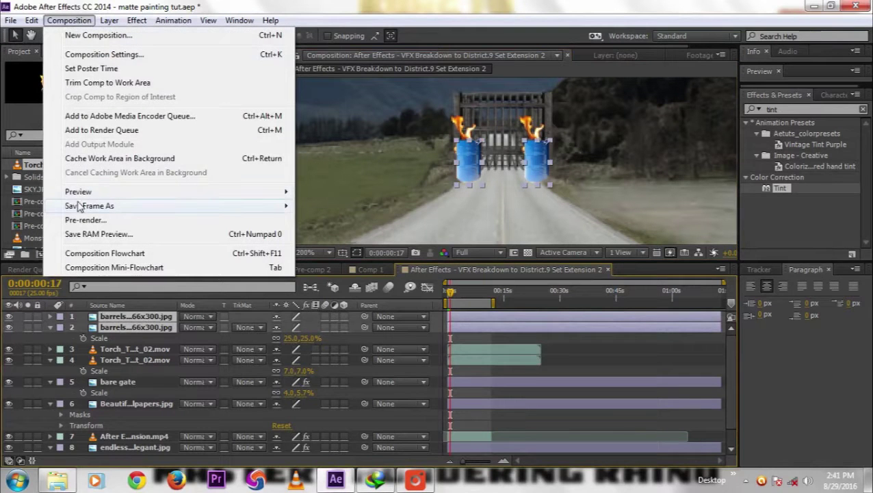
mouse_move(80, 209)
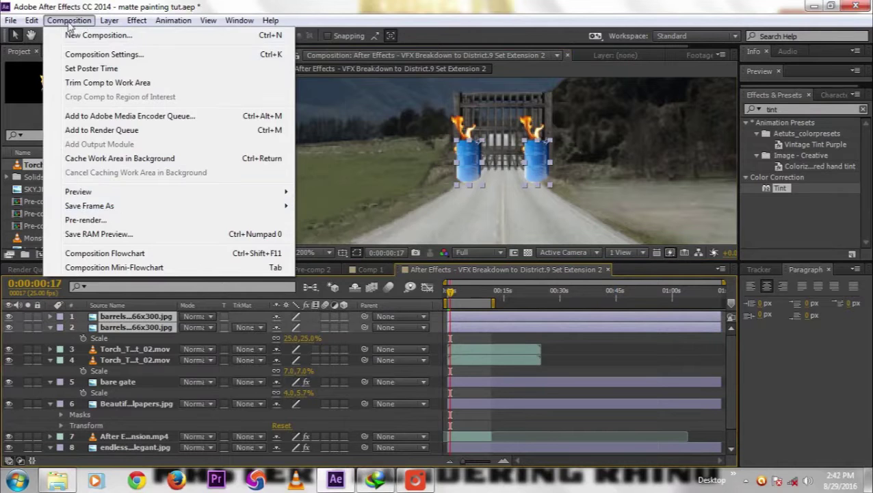
mouse_move(110, 20)
mouse_move(32, 19)
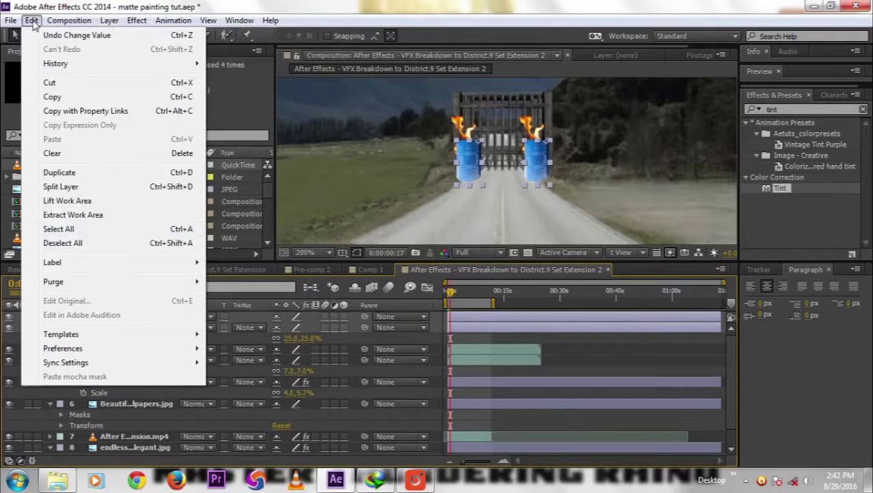
left_click(62, 171)
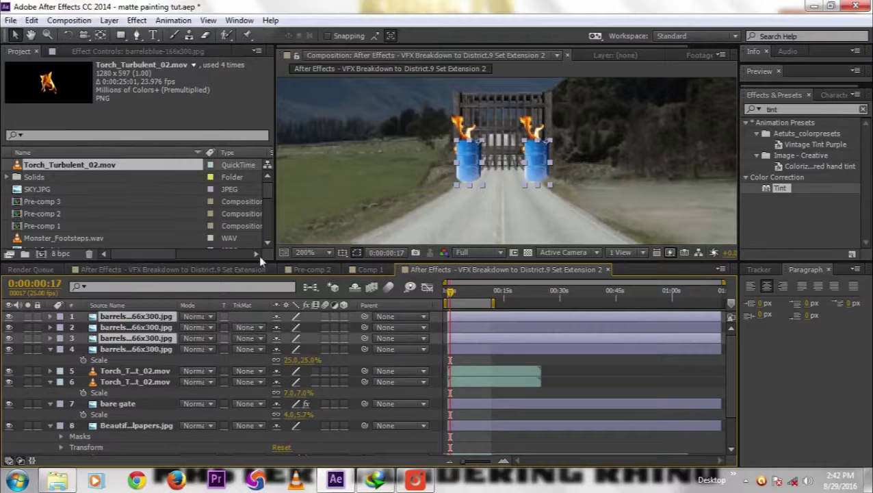
right_click(139, 319)
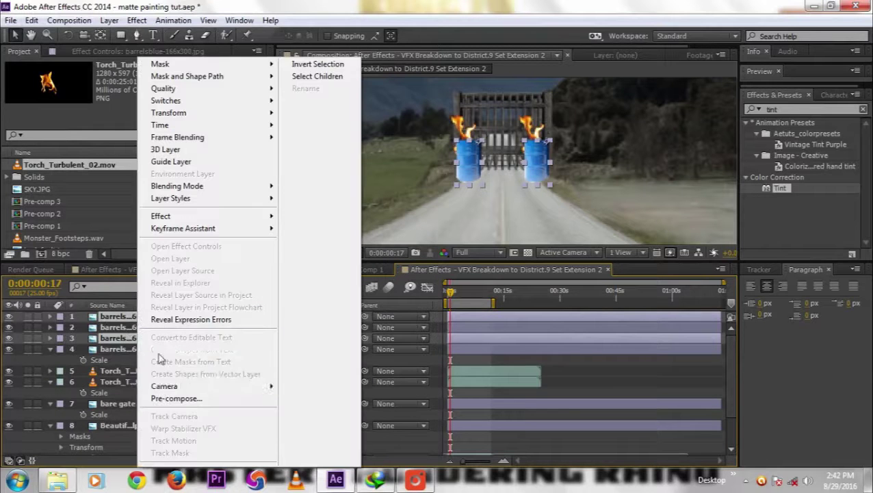
left_click(110, 337)
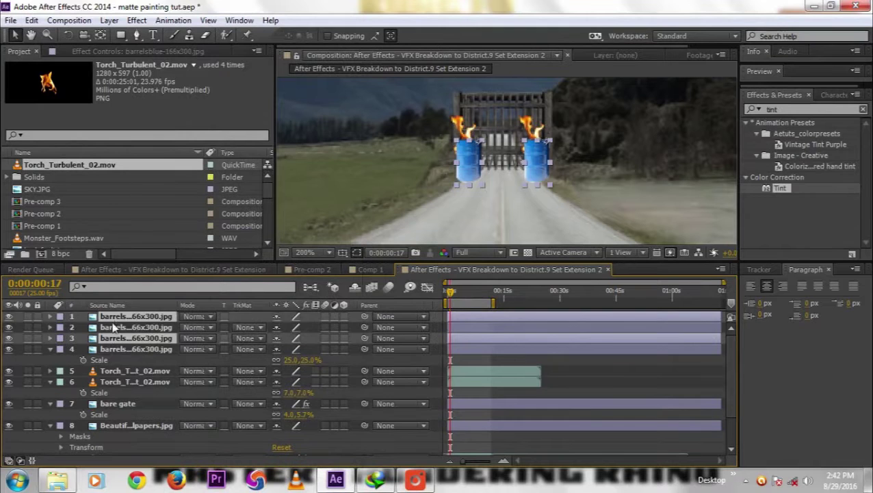
Darken the second barrel layer with a Levels effect, Output White 35, and hide the topmost barrel layer
left_click(115, 327)
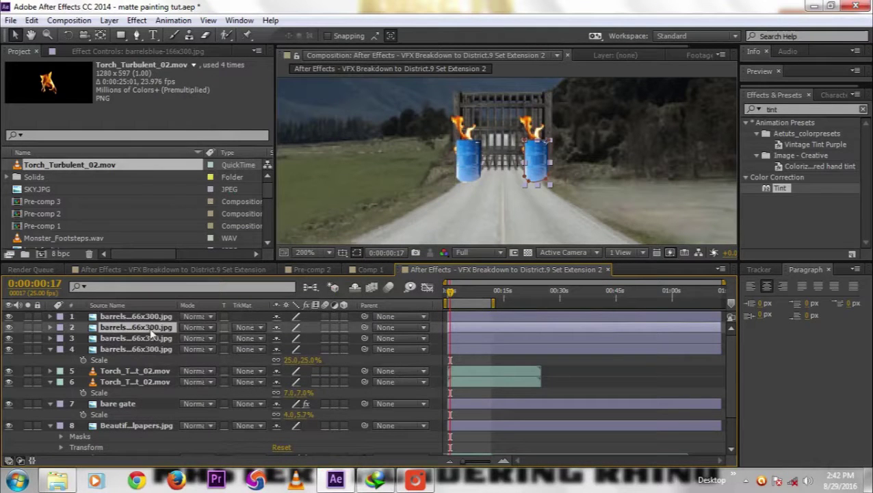
left_click(136, 20)
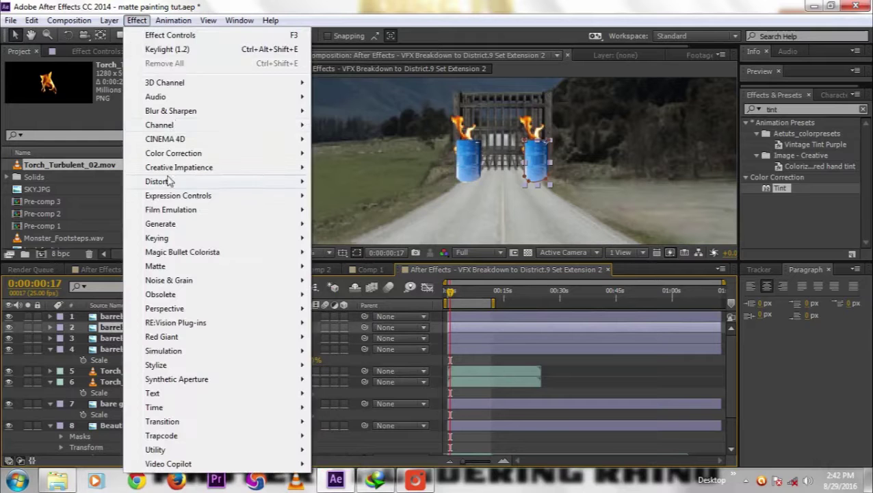
mouse_move(205, 153)
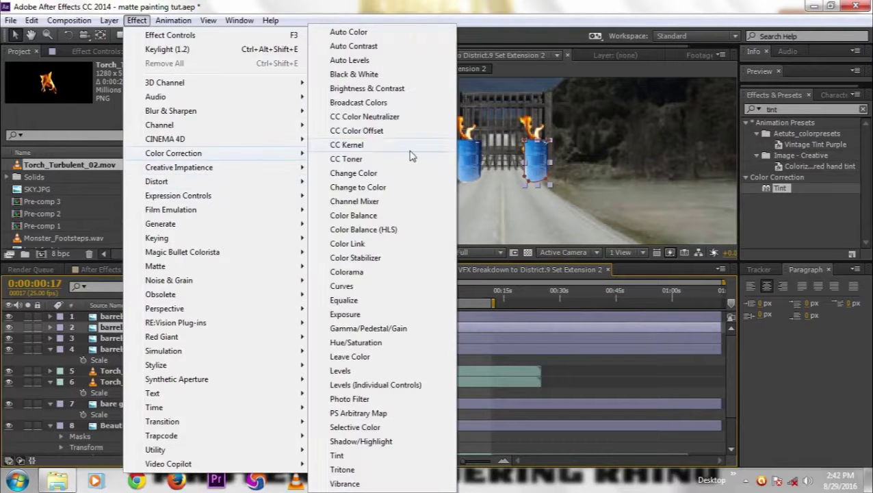
left_click(337, 370)
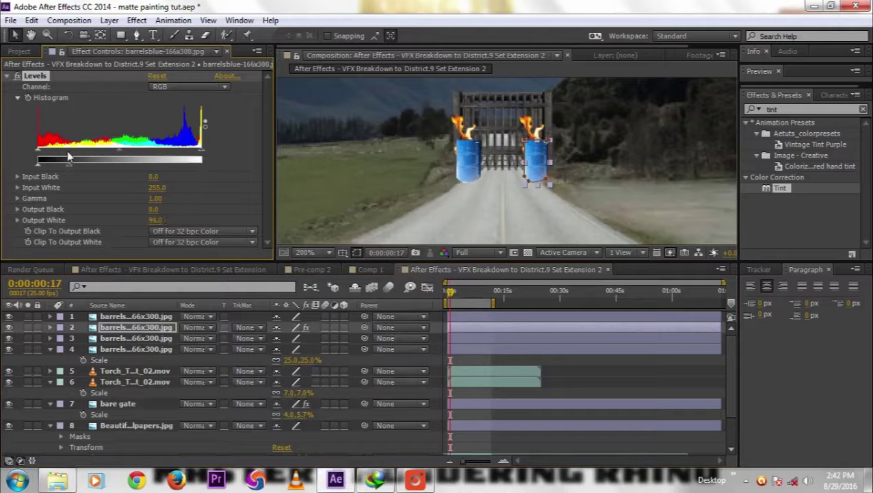
left_click_drag(67, 157, 61, 156)
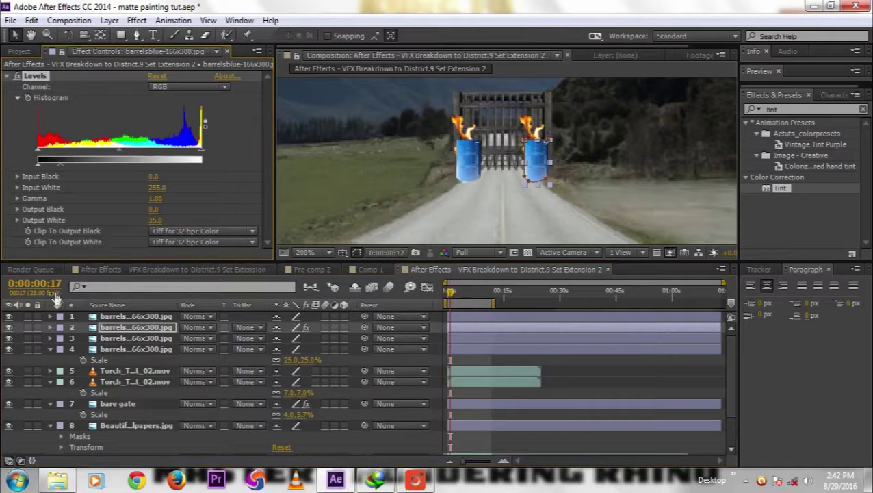
left_click(9, 316)
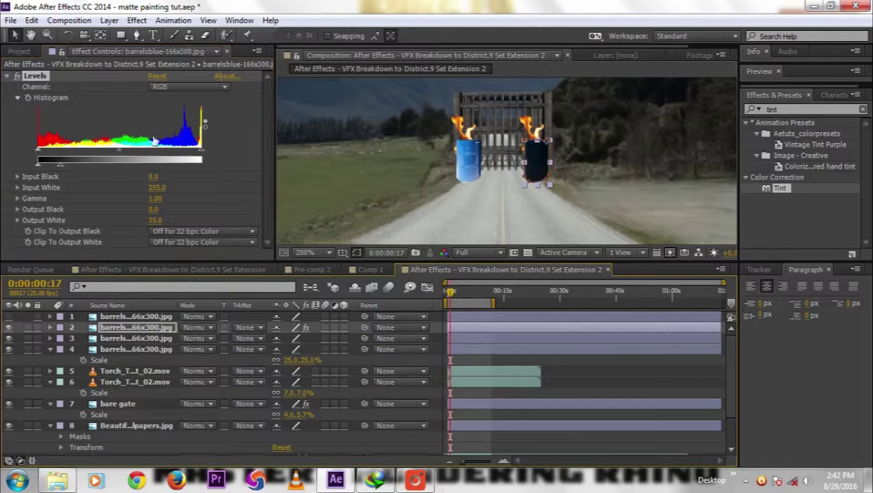
Set the dark barrel layer's Levels Output White to 54 and remove the spare duplicate of the left barrel
left_click_drag(72, 163, 73, 163)
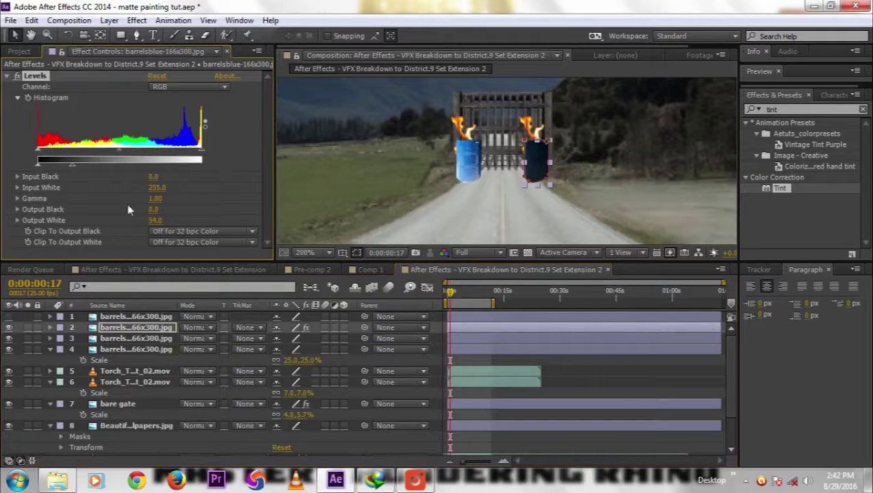
left_click(9, 338)
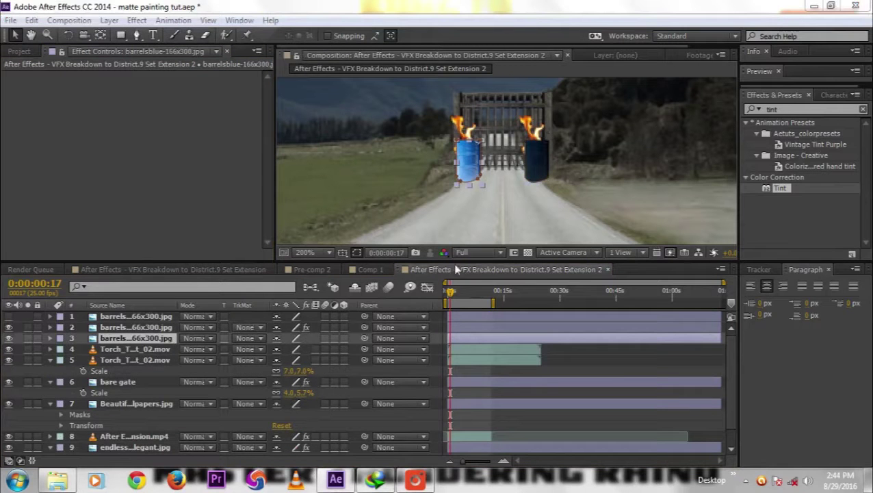
Unlink the dark barrel layer's scale, squash it to 25.0, 7.0%, and show the topmost barrel layer again
left_click(540, 164)
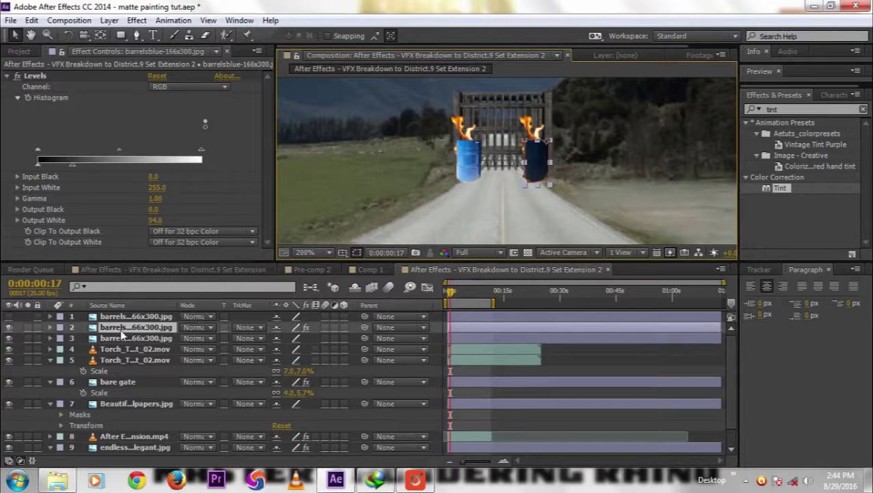
key("s")
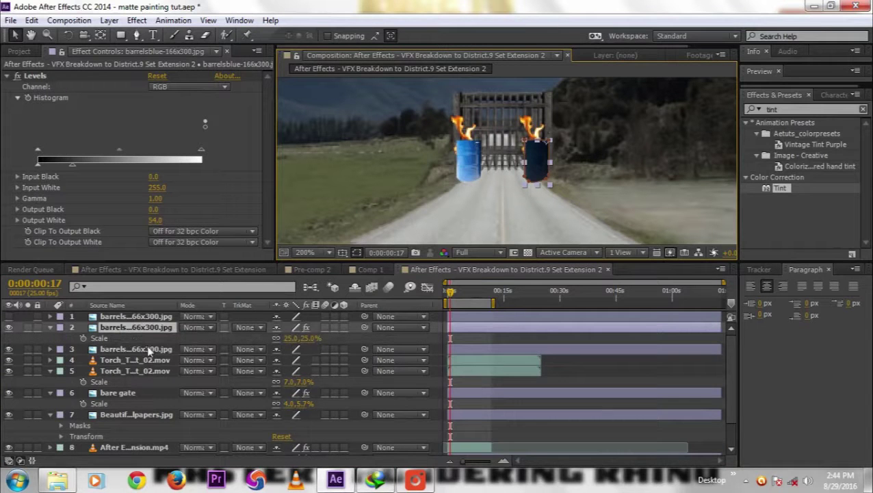
left_click(275, 339)
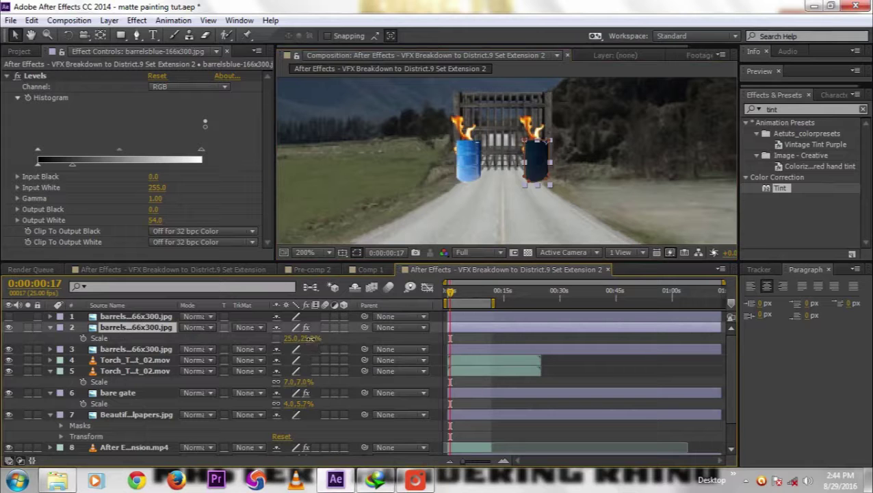
left_click_drag(310, 338, 301, 339)
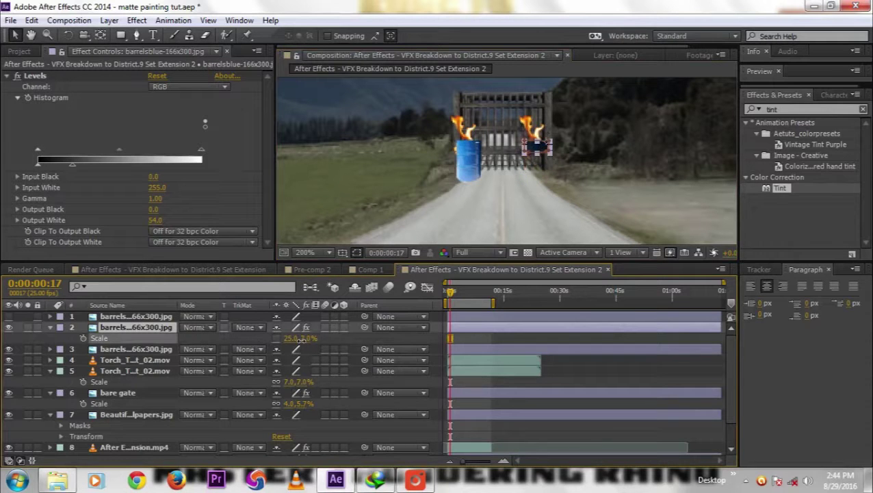
left_click_drag(301, 340, 302, 341)
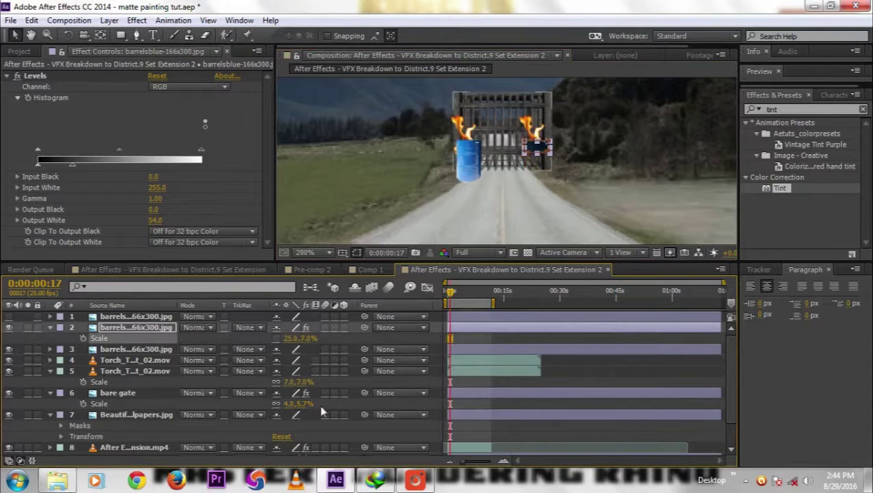
left_click(11, 317)
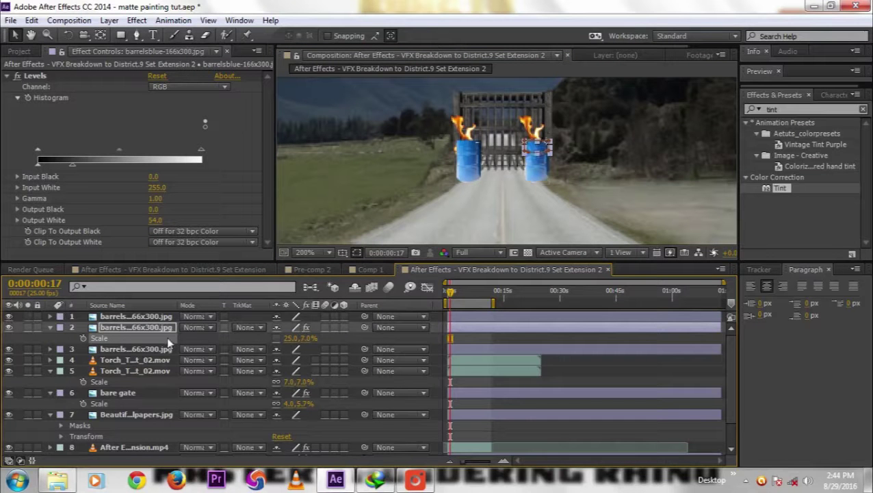
Move the squashed dark barrel layer down to the base of the right barrel as its ground shadow
left_click(140, 333)
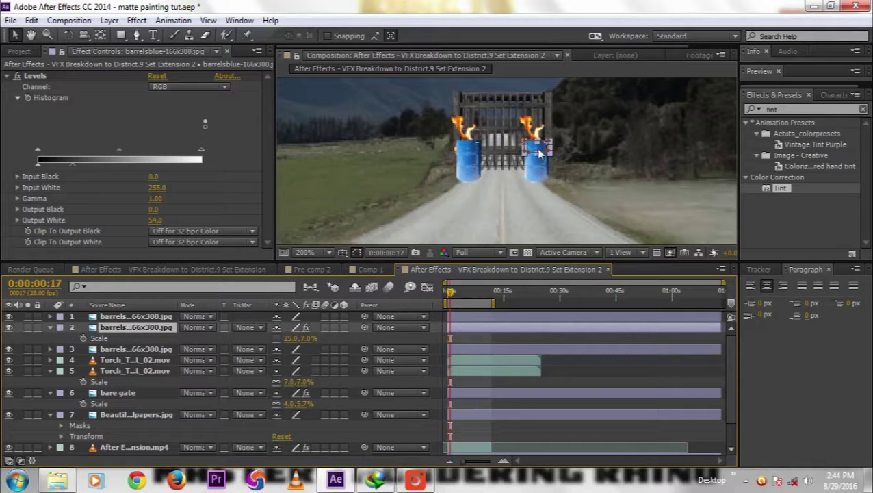
left_click_drag(539, 153, 540, 190)
key("Left")
left_click(431, 382)
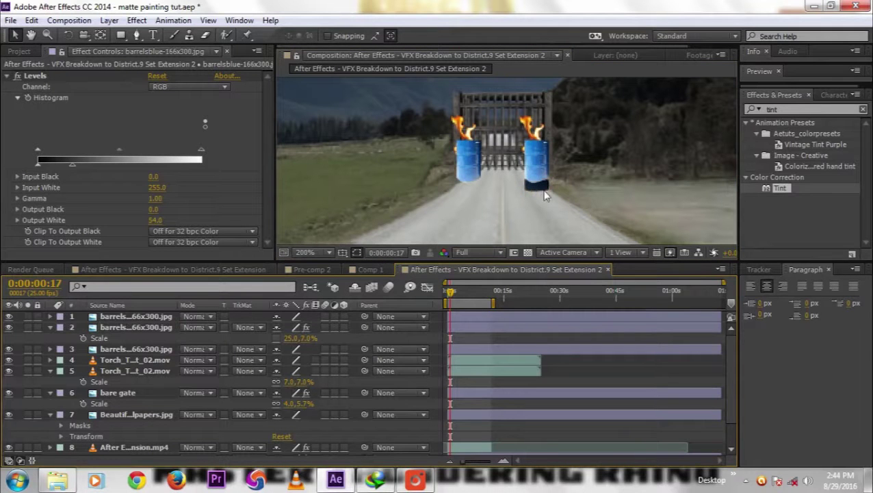
Apply a Fast Blur effect with Blurriness 82 to the shadow layer under the right barrel
left_click(129, 328)
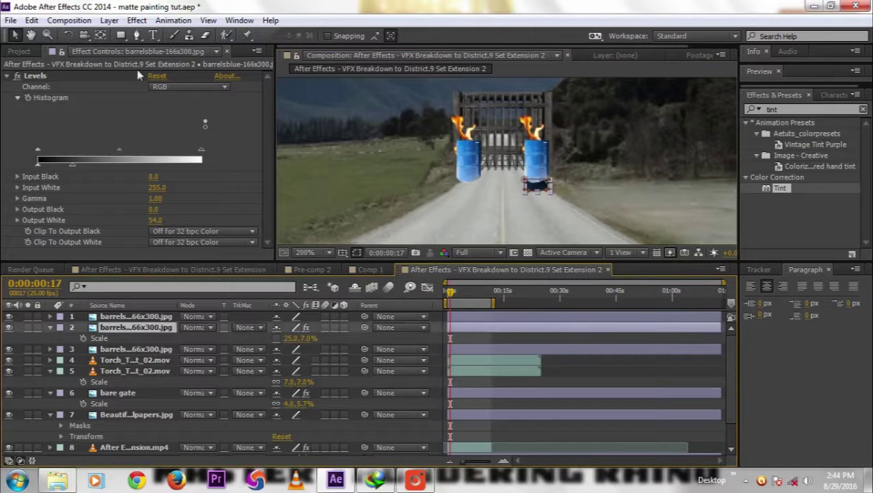
left_click(137, 20)
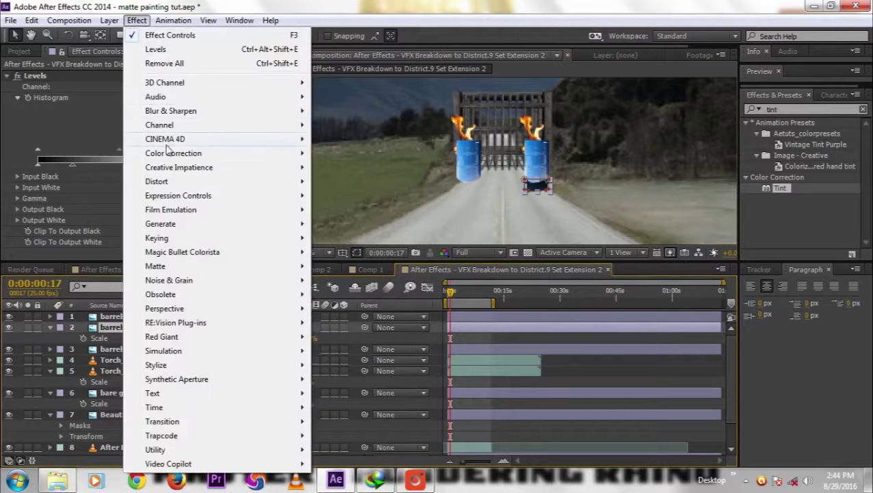
mouse_move(172, 112)
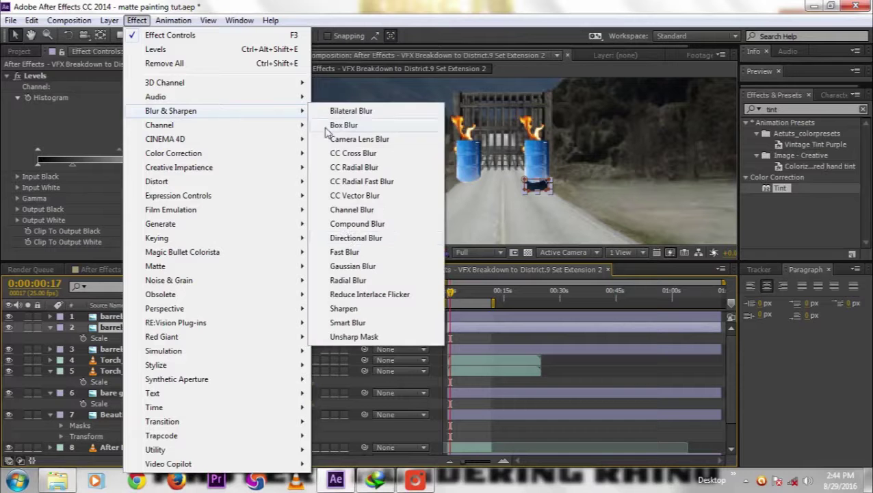
left_click(345, 251)
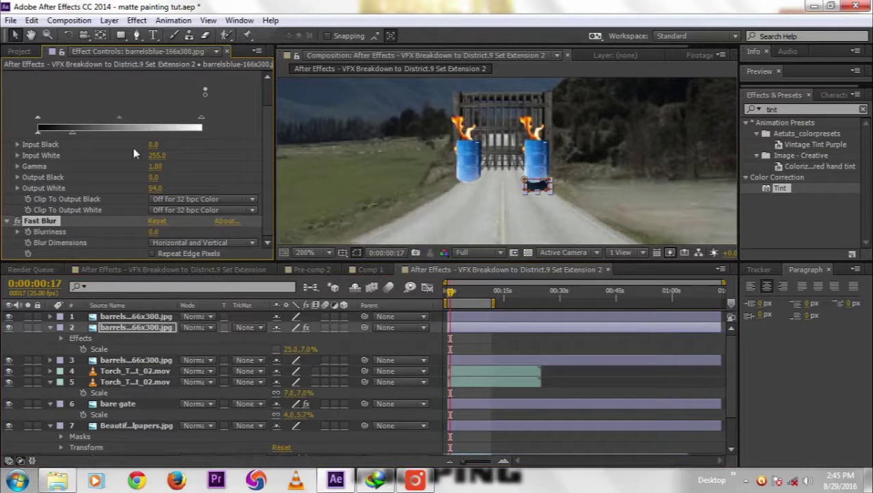
left_click_drag(154, 232, 203, 226)
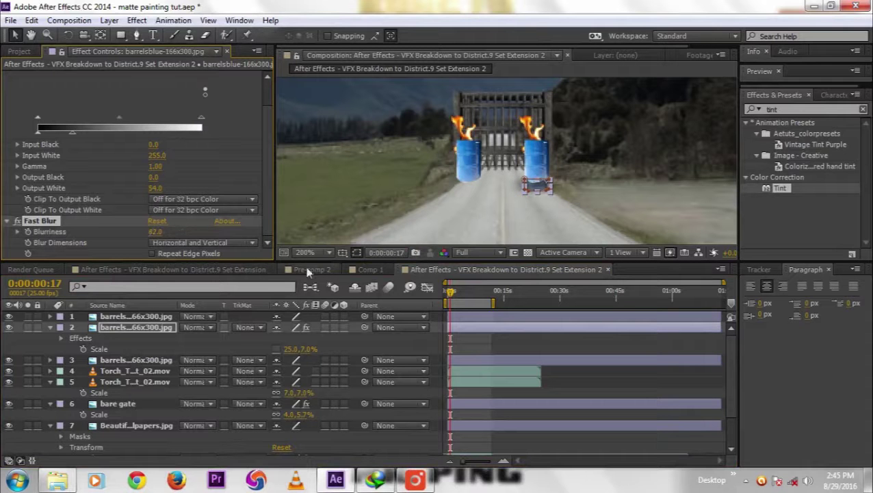
left_click(325, 343)
scroll(459, 124, "down", 2)
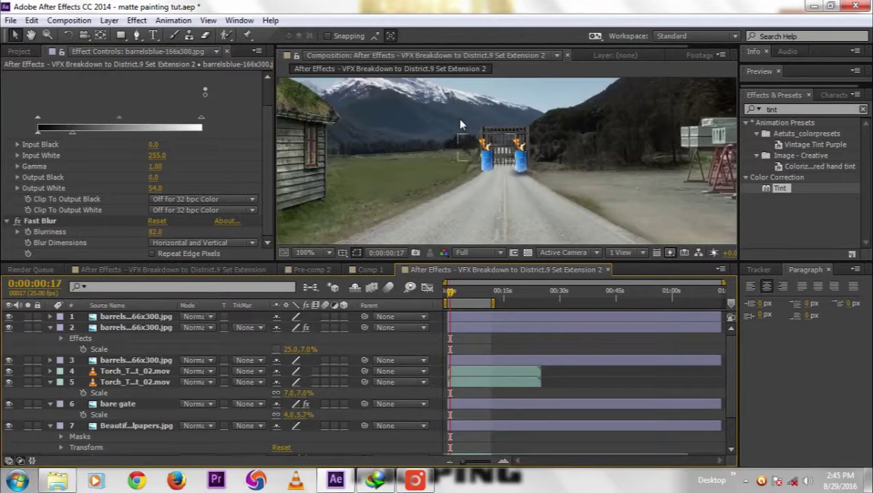
scroll(502, 159, "up", 2)
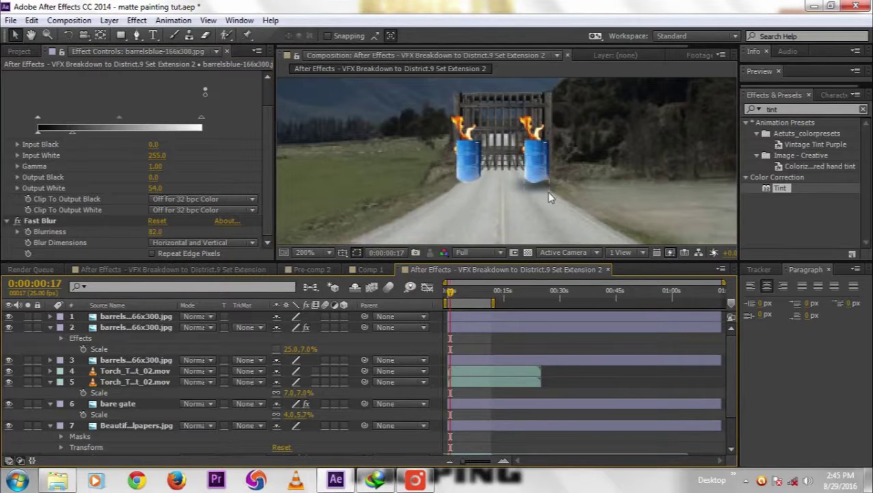
Move the shadow layer to the top of the layer stack and set its Fast Blur Blurriness to 35
left_click(119, 327)
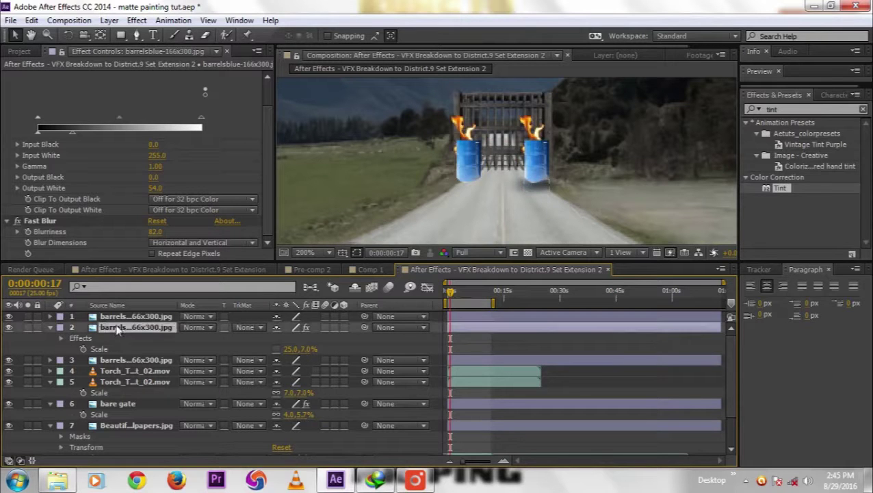
left_click_drag(120, 319, 122, 312)
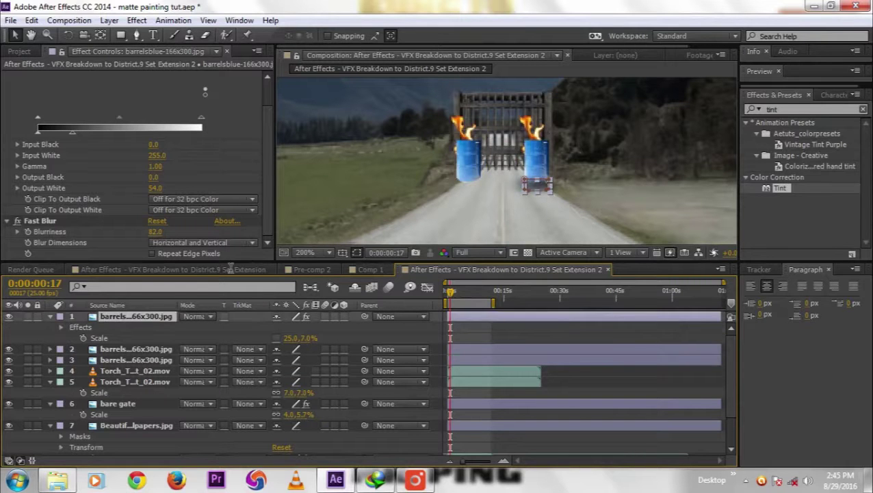
left_click(339, 331)
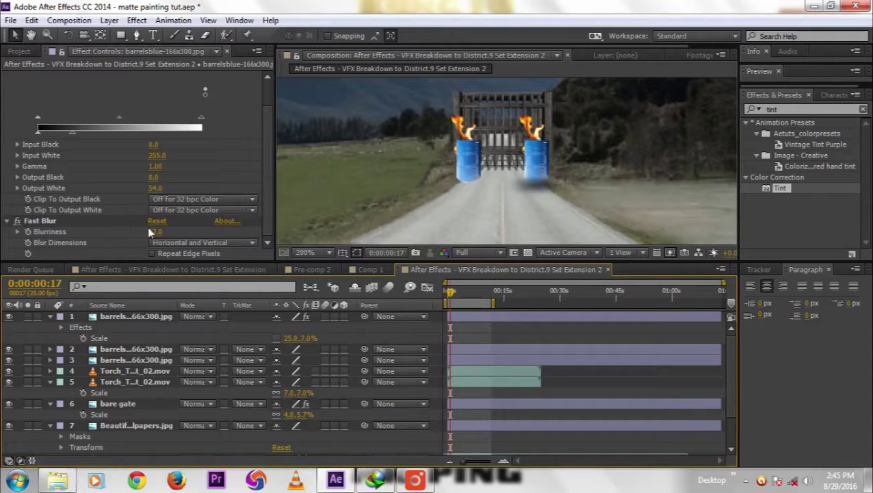
left_click_drag(155, 231, 127, 234)
left_click(183, 233)
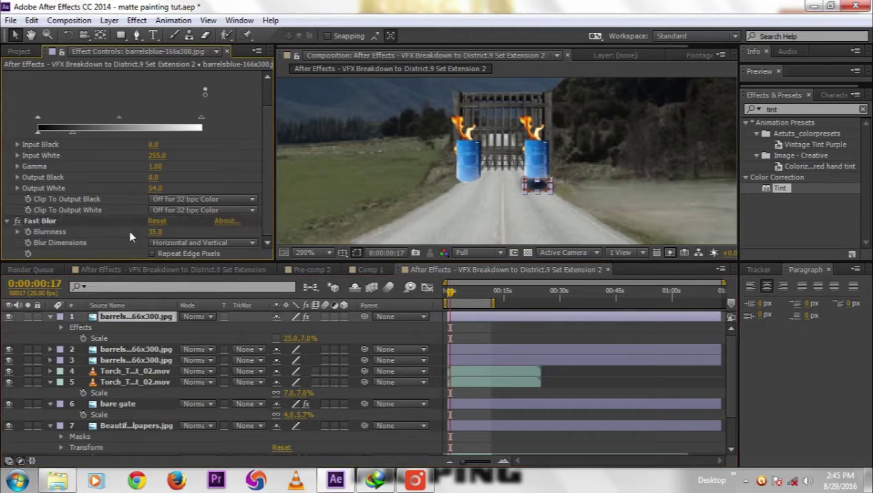
left_click(373, 325)
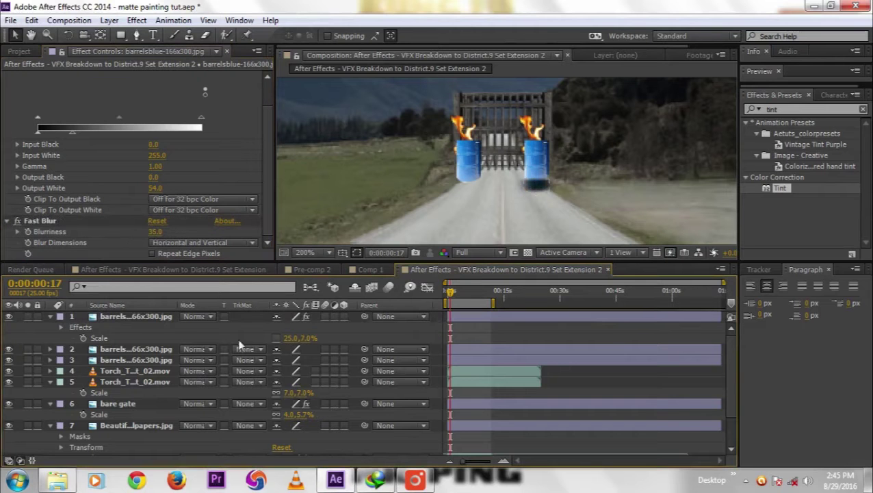
Set the shadow layer's opacity to 50%
left_click(131, 317)
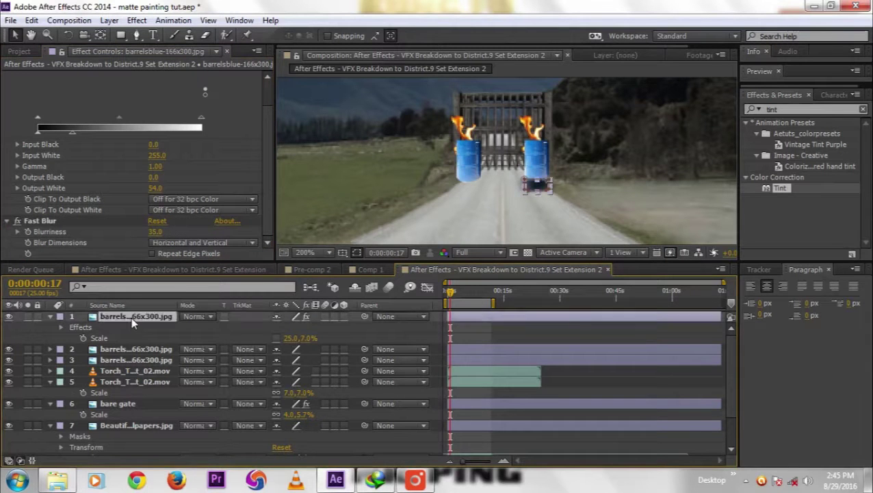
key("t")
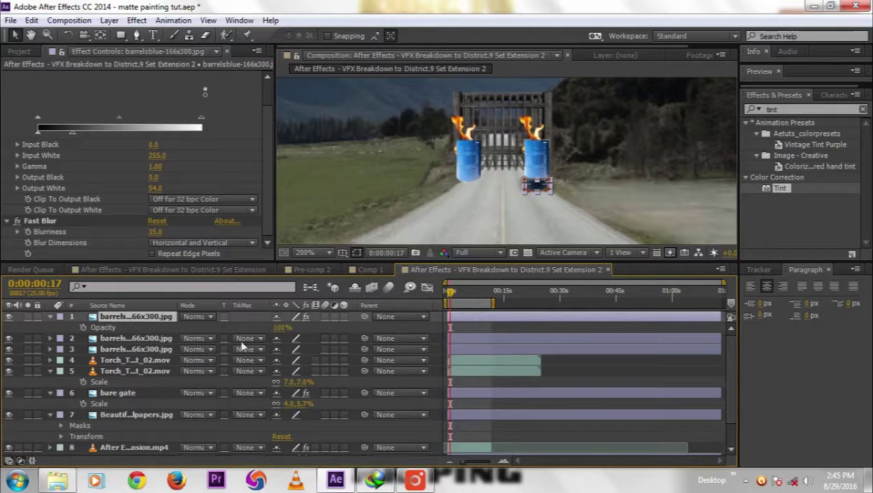
left_click(279, 327)
type("30")
key("Return")
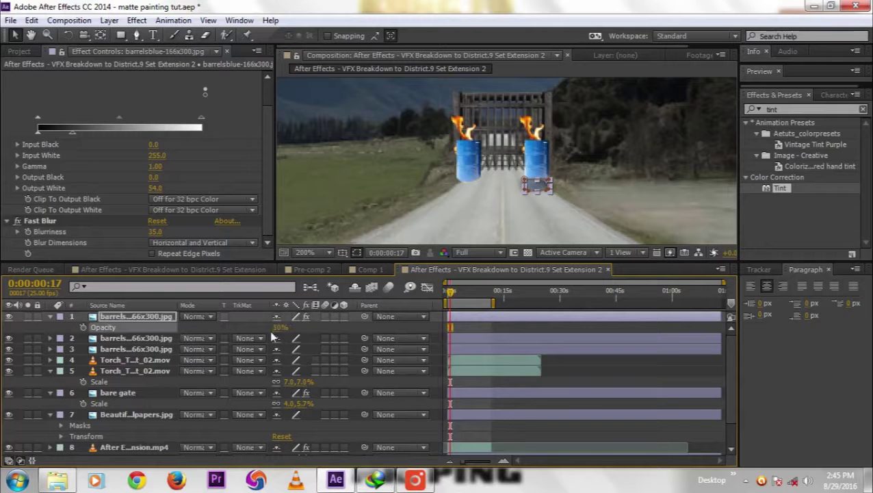
left_click(361, 330)
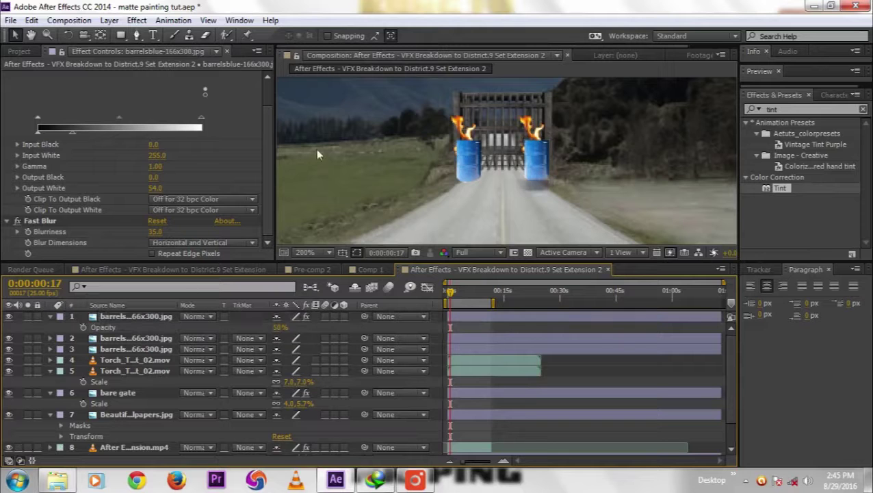
Check the shadow against the whole scene and nudge it slightly up against the right barrel's base
scroll(398, 164, "down", 3)
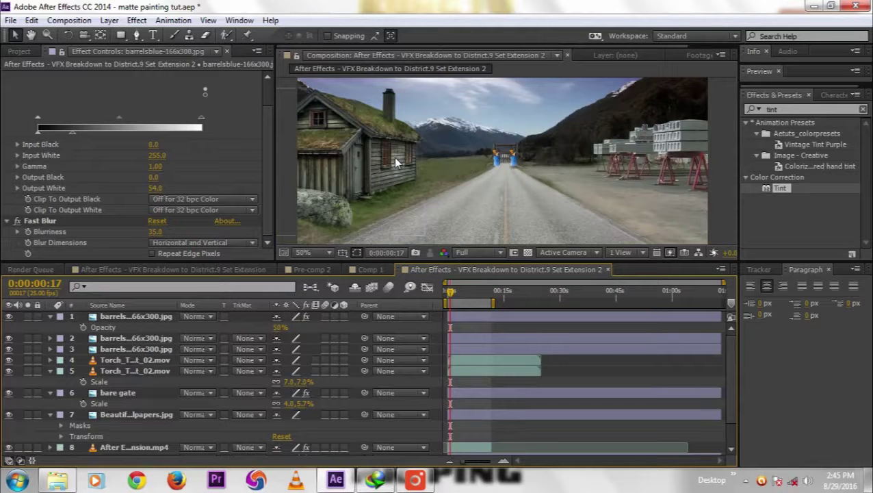
scroll(395, 162, "up", 2)
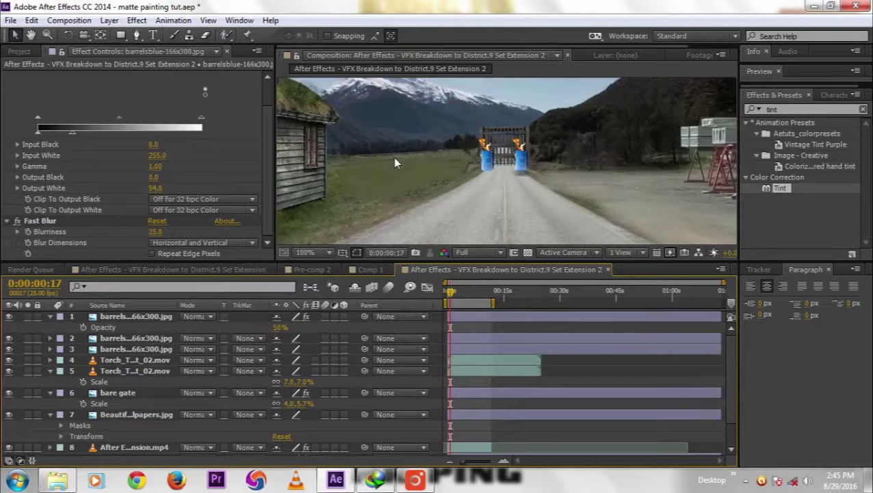
scroll(394, 162, "up", 2)
scroll(394, 162, "up", 2)
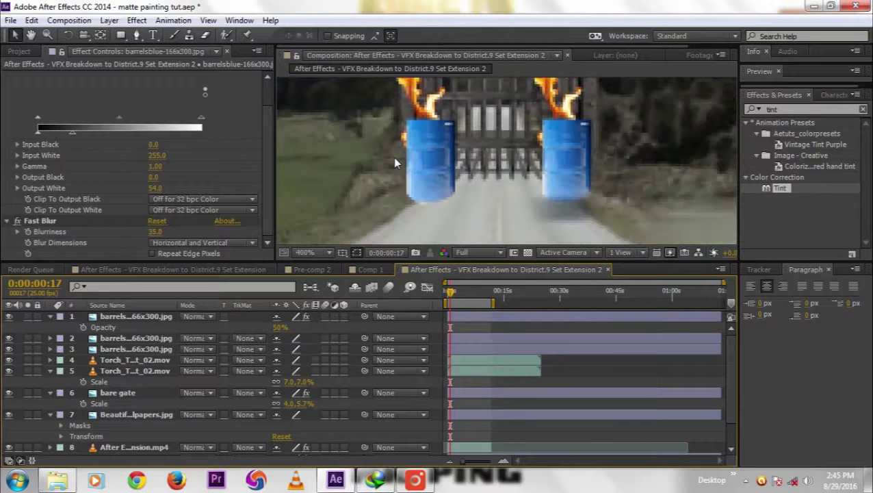
left_click(565, 221)
scroll(548, 244, "down", 1)
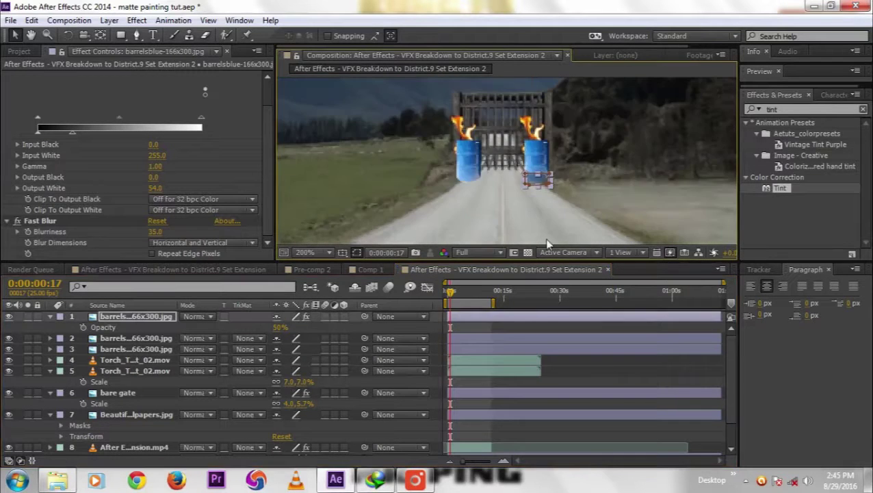
left_click(412, 406)
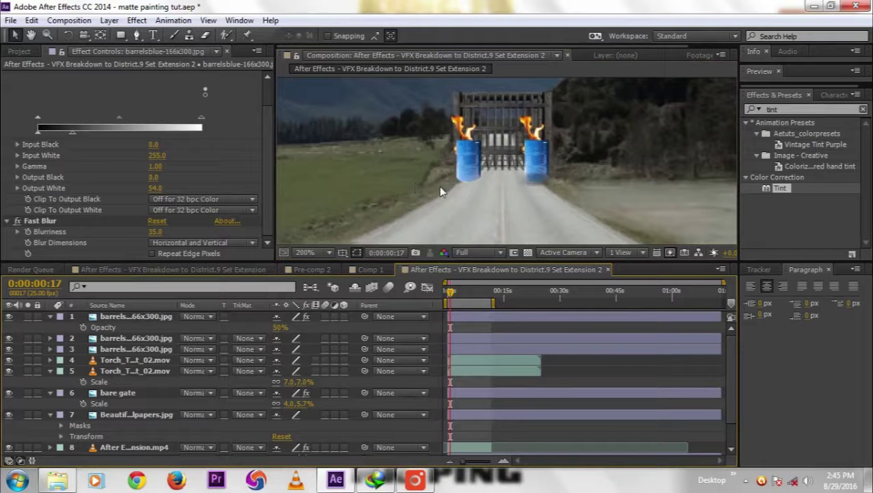
Move the shadow layer below the right barrel's layer, leaving its parent set to None
left_click(129, 318)
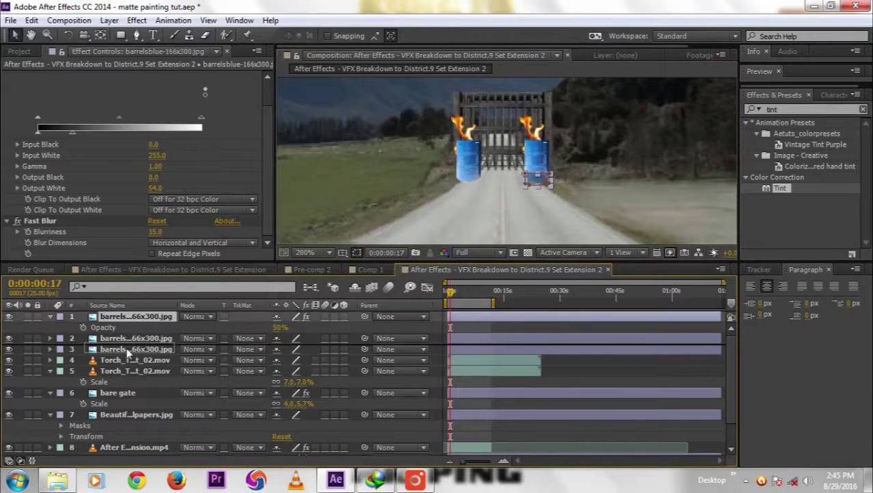
left_click_drag(128, 350, 129, 349)
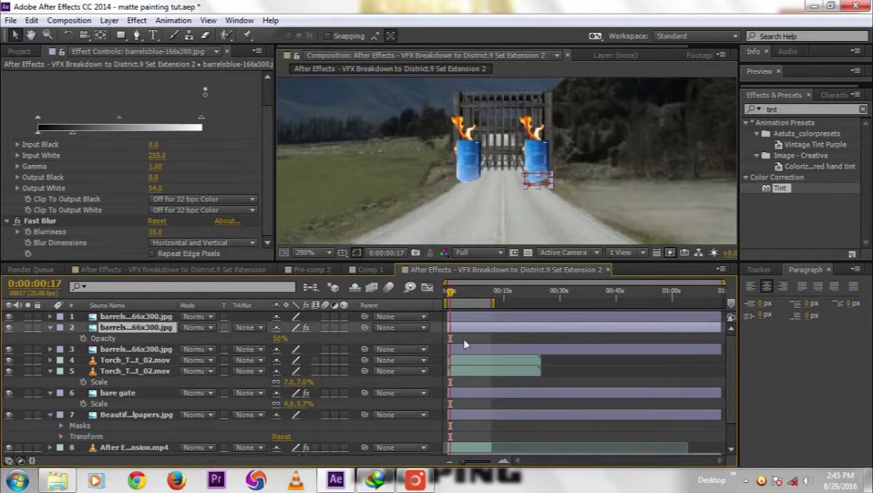
left_click(400, 327)
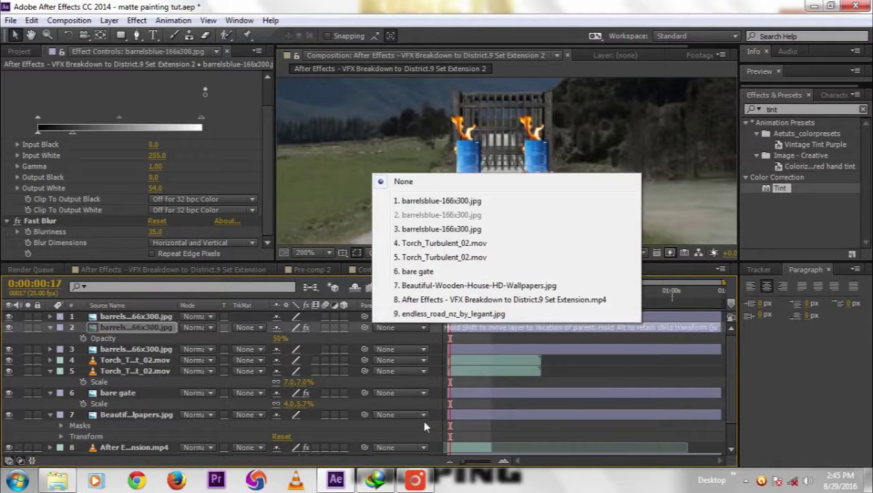
left_click(403, 430)
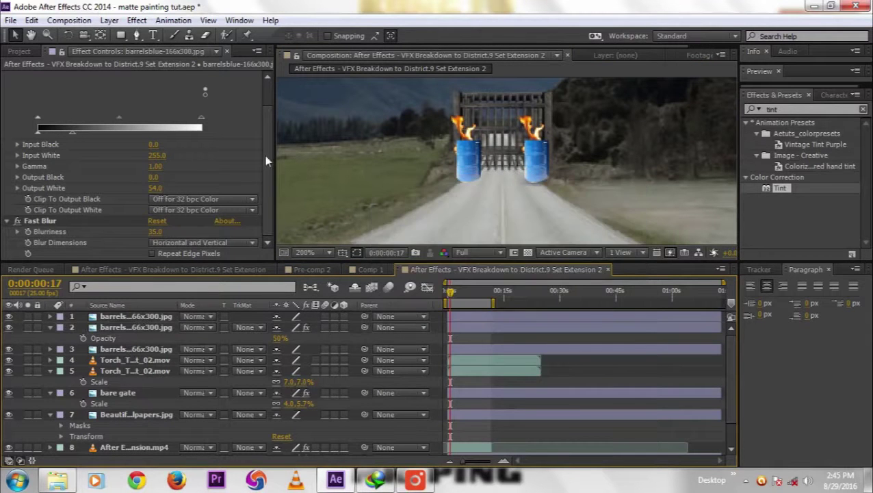
Duplicate the right barrel's shadow layer
left_click(544, 182)
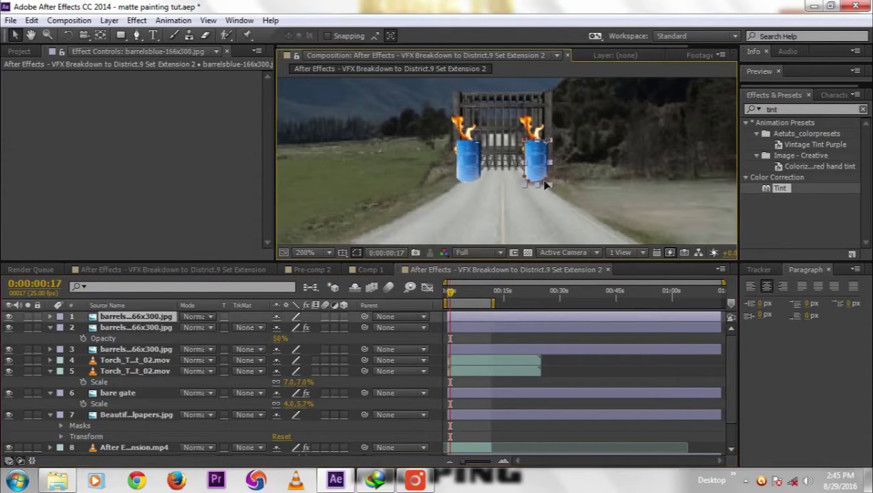
left_click(135, 329)
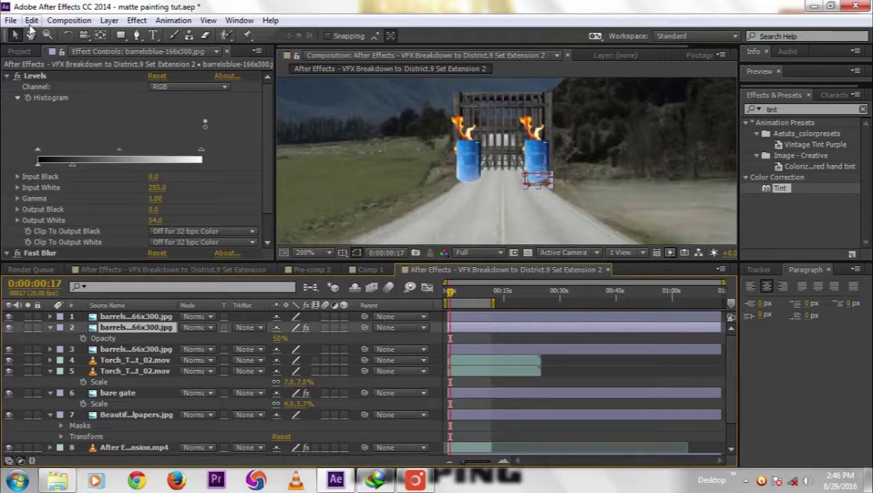
left_click(30, 21)
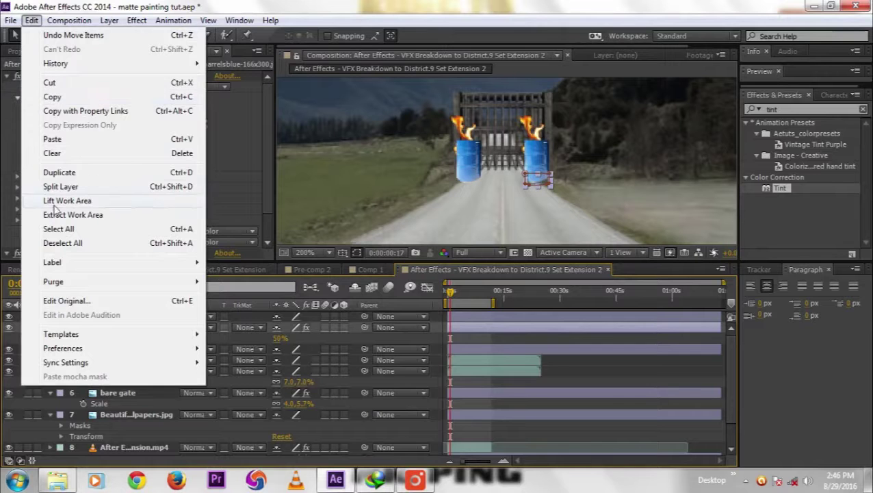
left_click(65, 175)
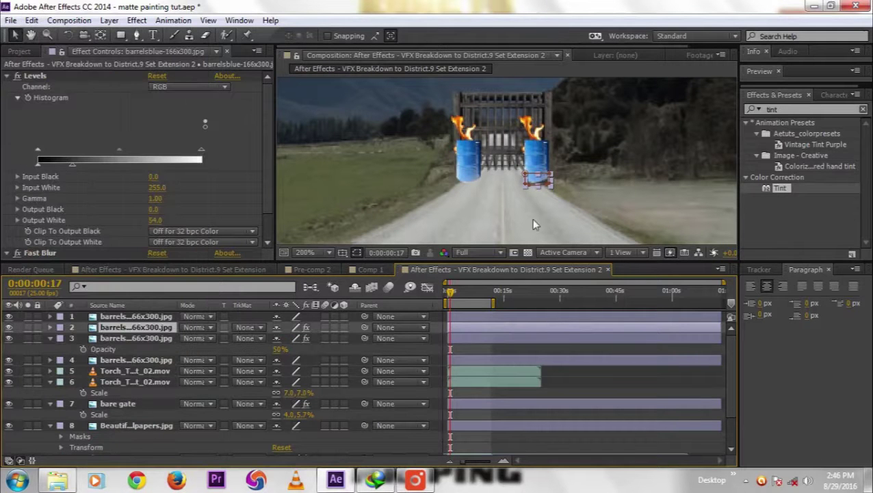
Move the duplicated shadow horizontally from the right barrel to the base of the left barrel
left_click(534, 216)
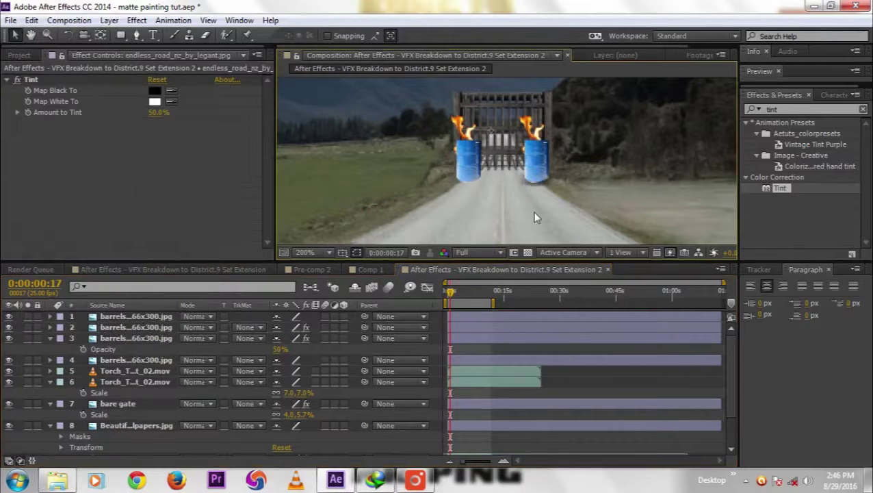
scroll(497, 175, "down", 2)
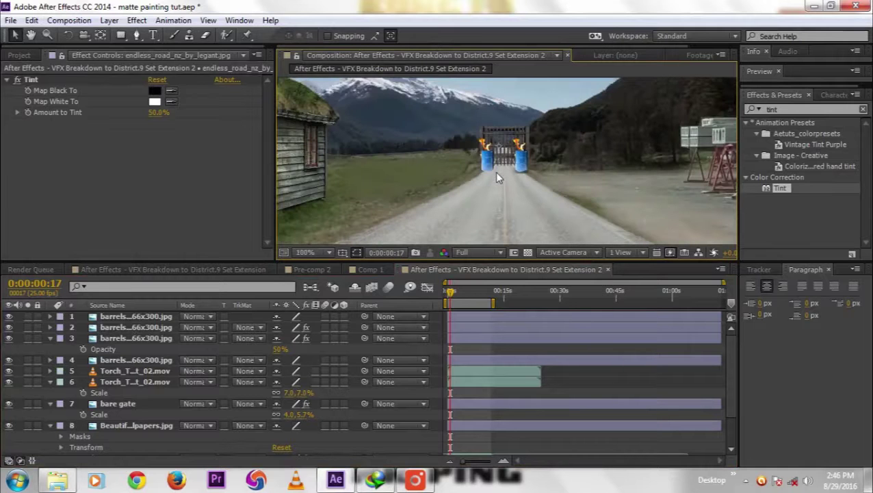
scroll(497, 176, "up", 1)
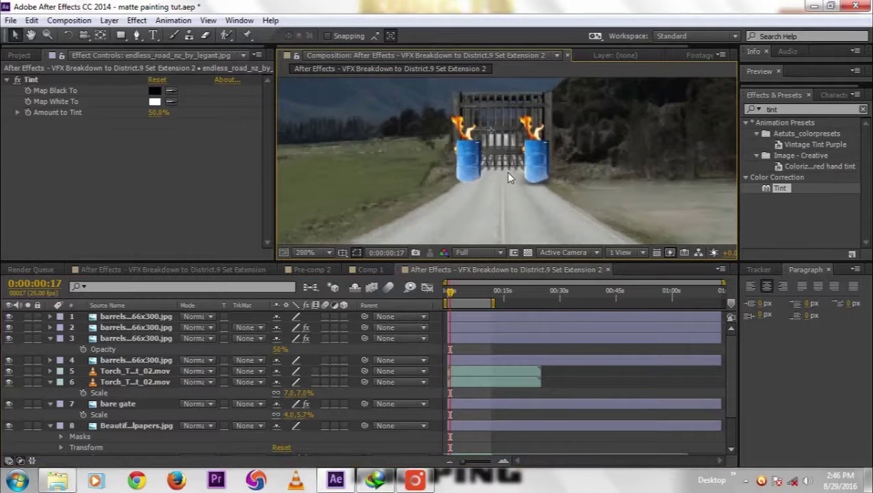
left_click(113, 328)
key("shift+Left")
key("shift+Left")
key("shift+Left")
key("shift+Left")
key("shift+Left")
key("shift+Left")
key("shift+Left")
key("shift+Left")
key("shift+Left")
key("shift+Left")
key("shift+Left")
key("shift+Left")
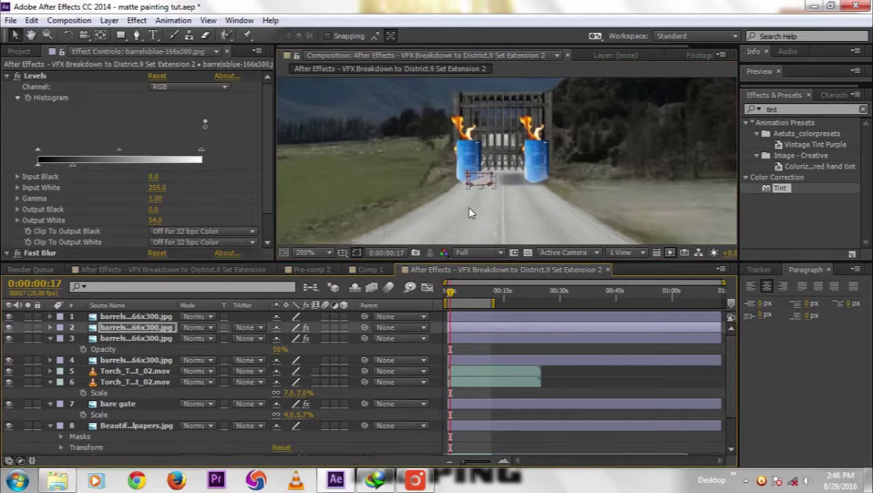
key("shift+Right")
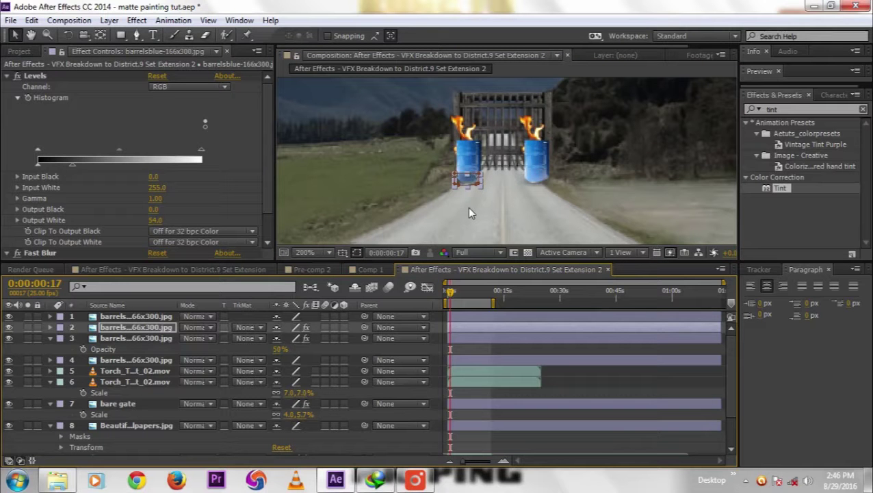
left_click(396, 394)
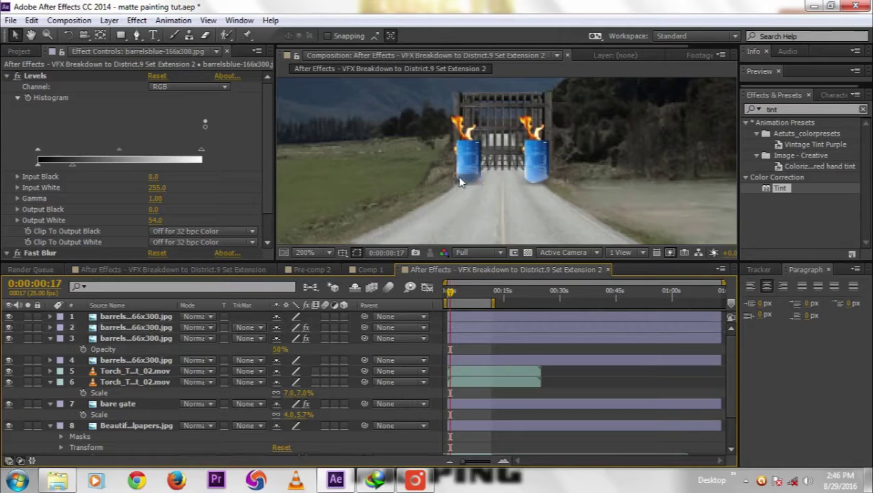
Set the opacity of both barrel shadow layers to 100%
left_click(152, 328)
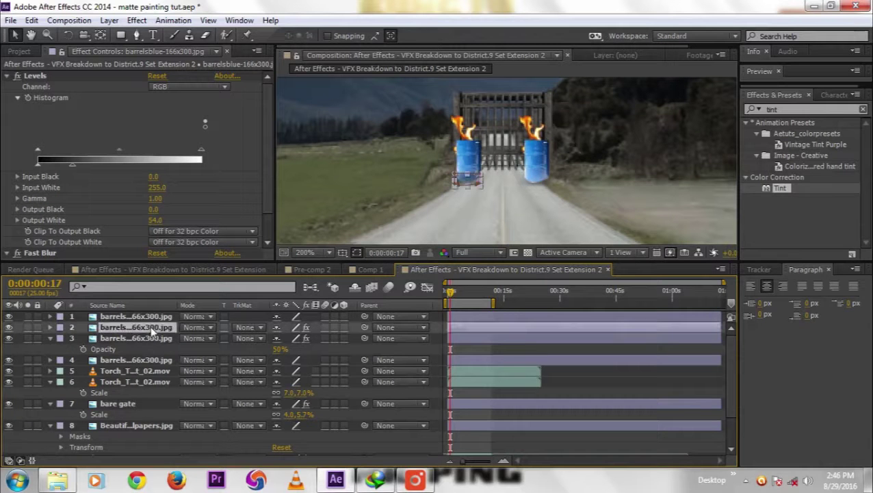
key("t")
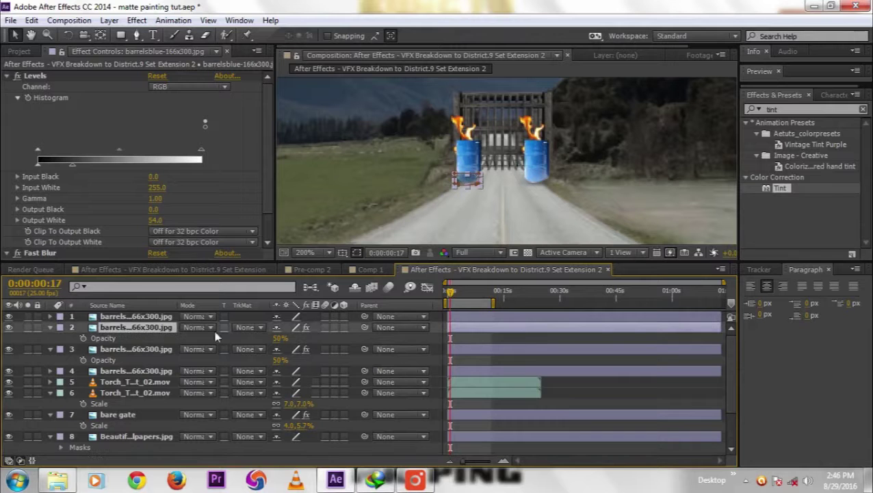
left_click(279, 338)
type("100")
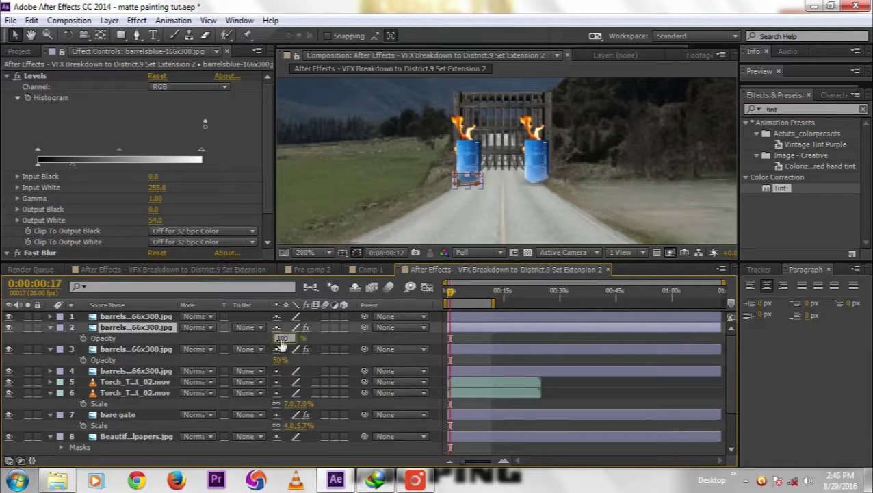
key("Return")
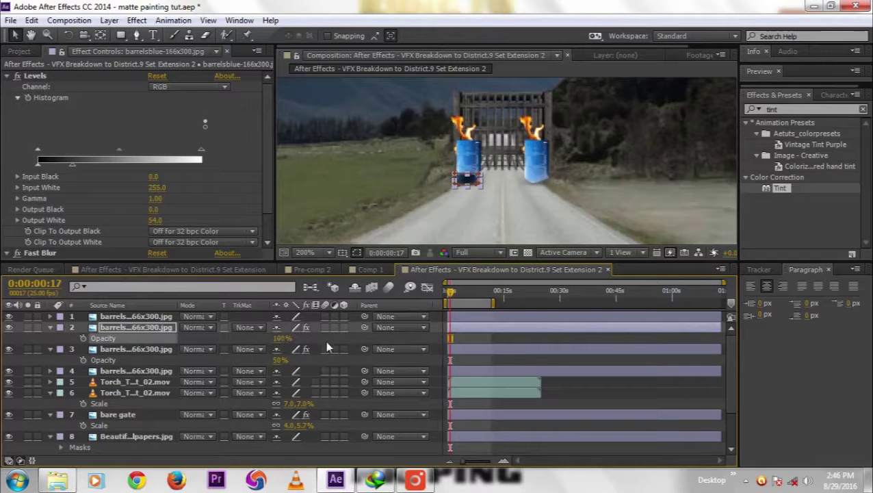
left_click(320, 337)
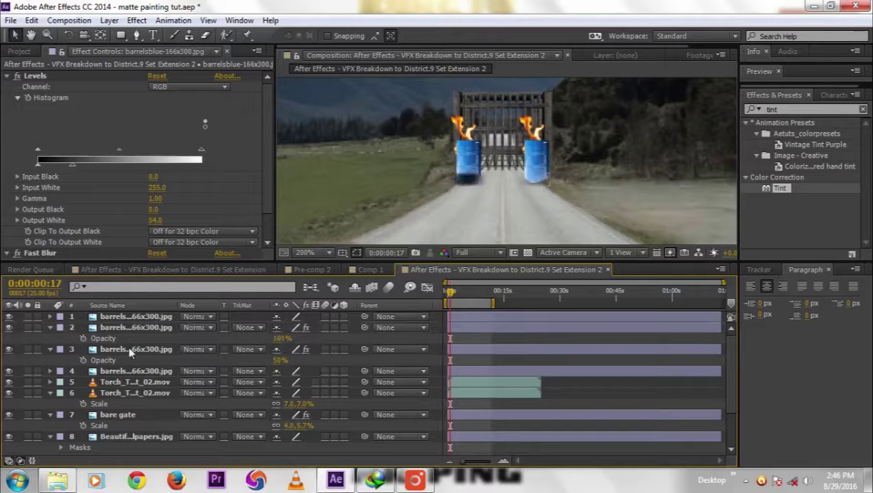
left_click(280, 360)
key("Return")
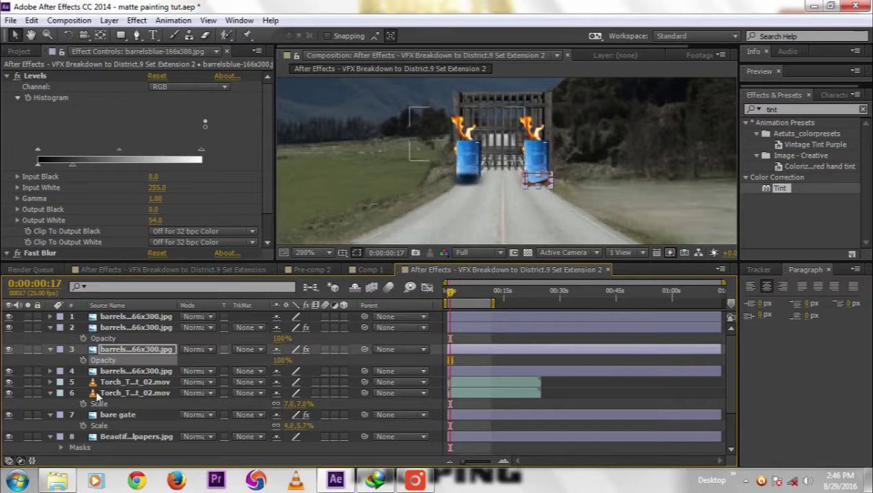
Move the left barrel's shadow layer below the left barrel's layer and check both shadows against the whole scene
left_click(114, 328)
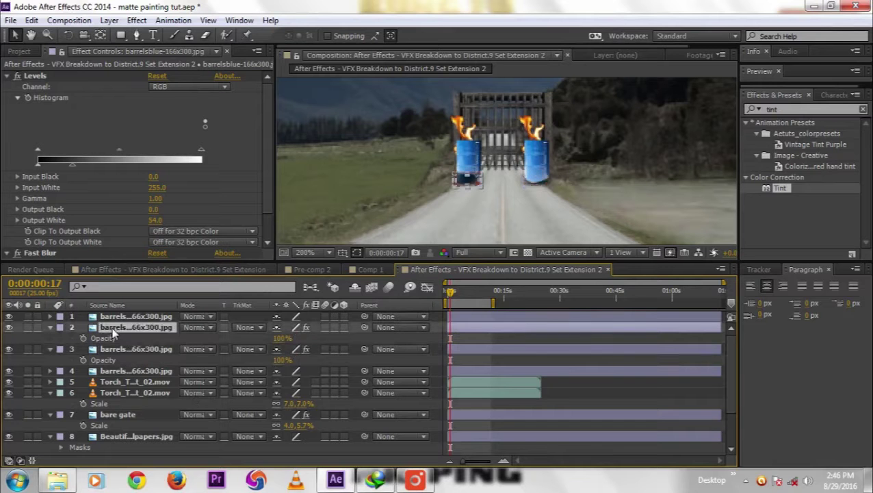
left_click_drag(114, 331, 115, 375)
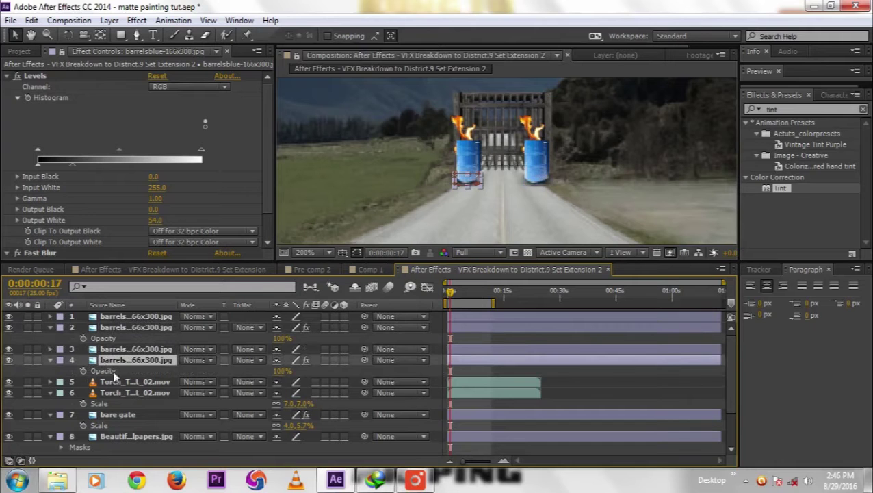
left_click(210, 448)
scroll(635, 185, "down", 4)
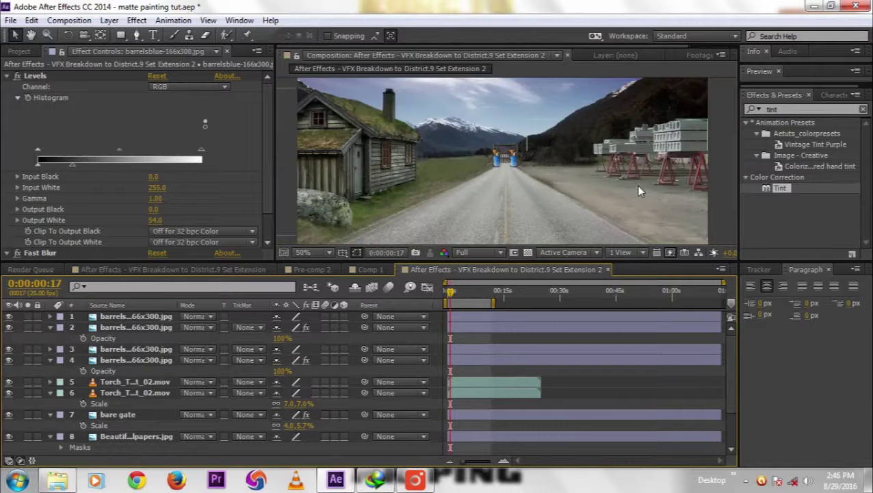
scroll(621, 182, "down", 1)
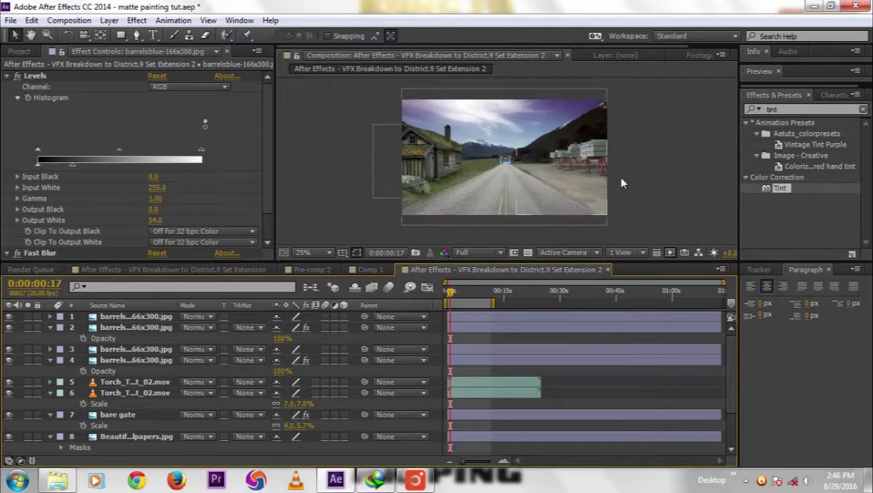
key("slash")
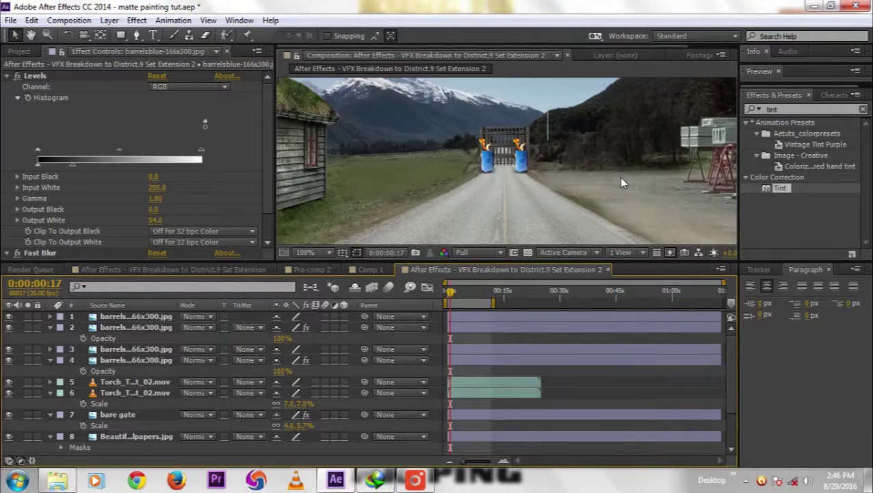
scroll(615, 175, "down", 2)
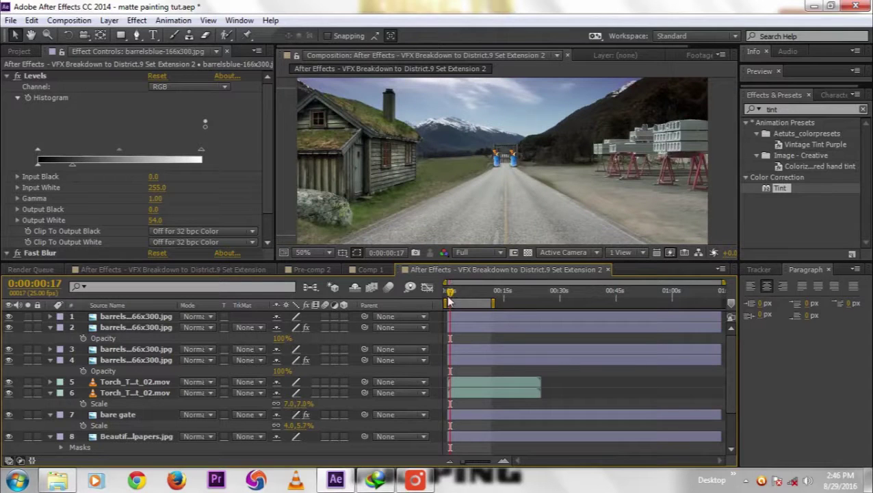
left_click(414, 479)
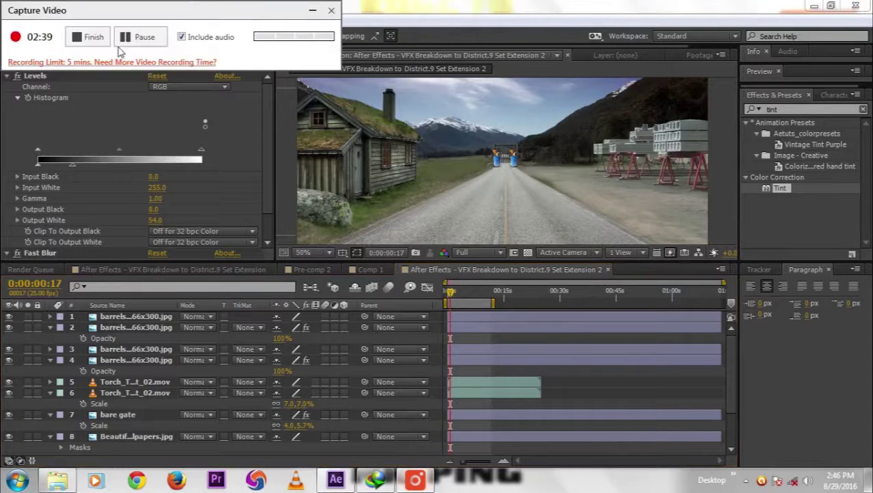
left_click(312, 10)
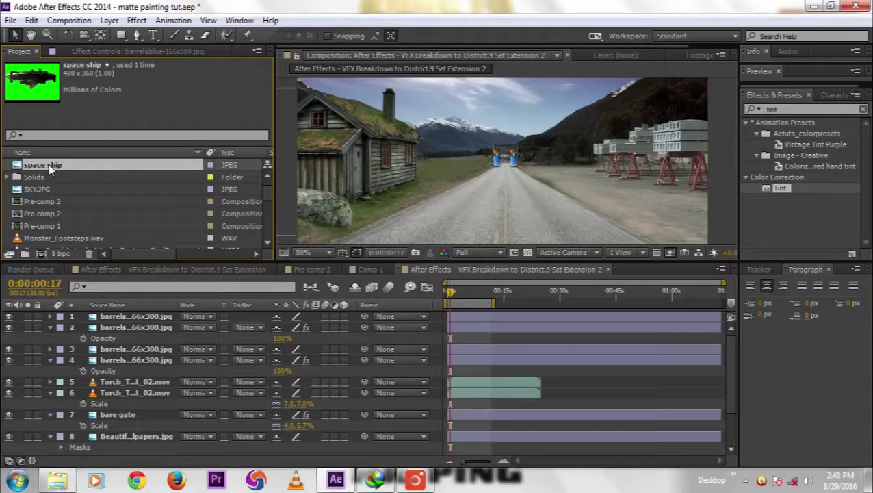
Add the space ship image above all other layers and mask it with a rectangle that crops off its black bars
left_click_drag(49, 163, 109, 317)
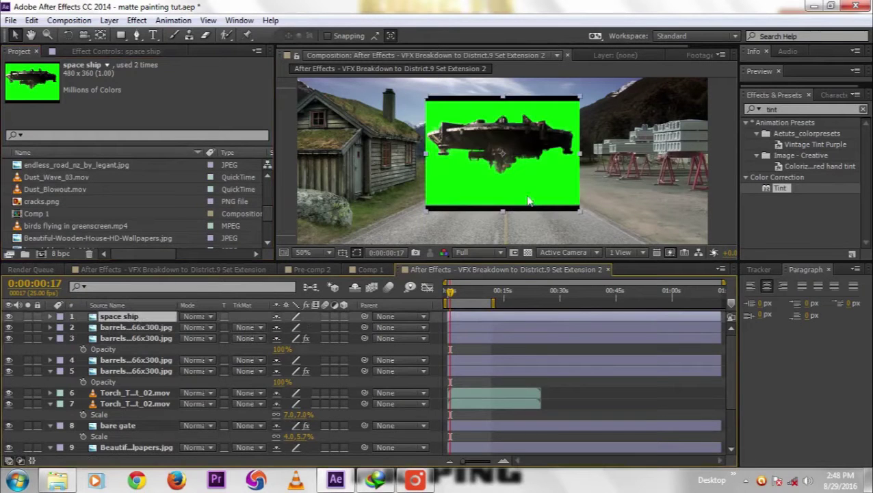
left_click(120, 36)
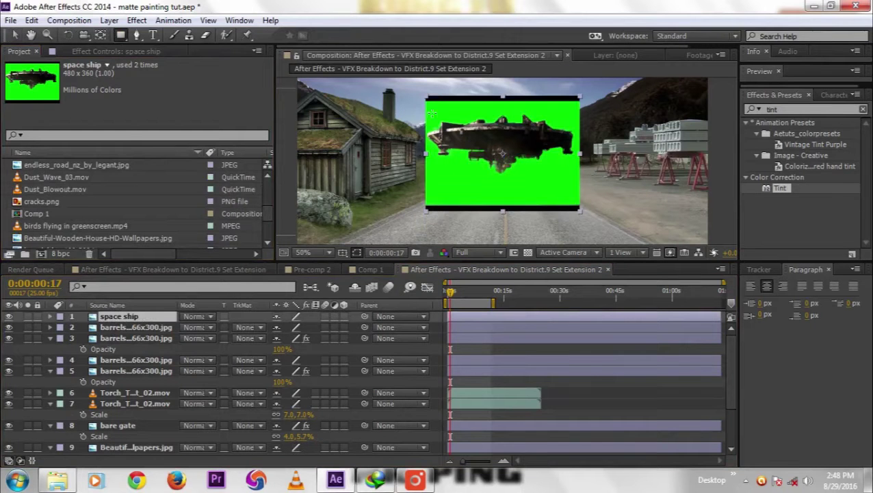
left_click_drag(418, 106, 586, 184)
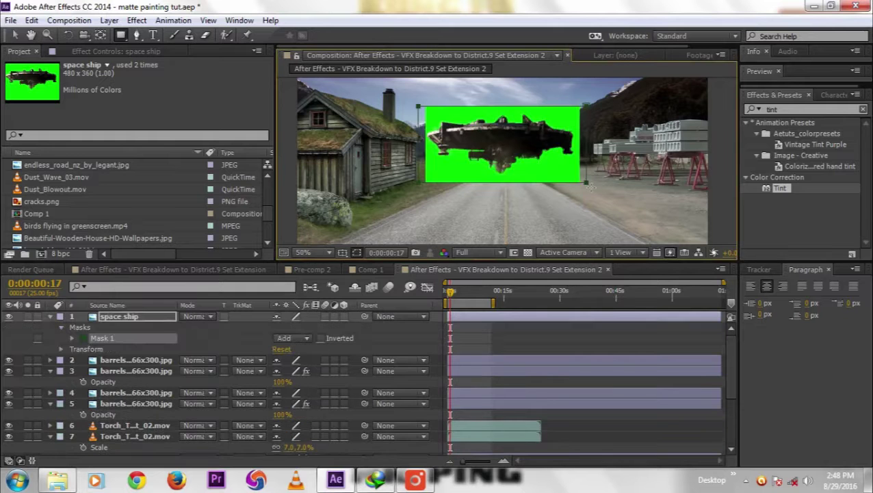
Apply Keylight (1.2) to the space ship layer and sample its green background as the Screen Colour
left_click(141, 319)
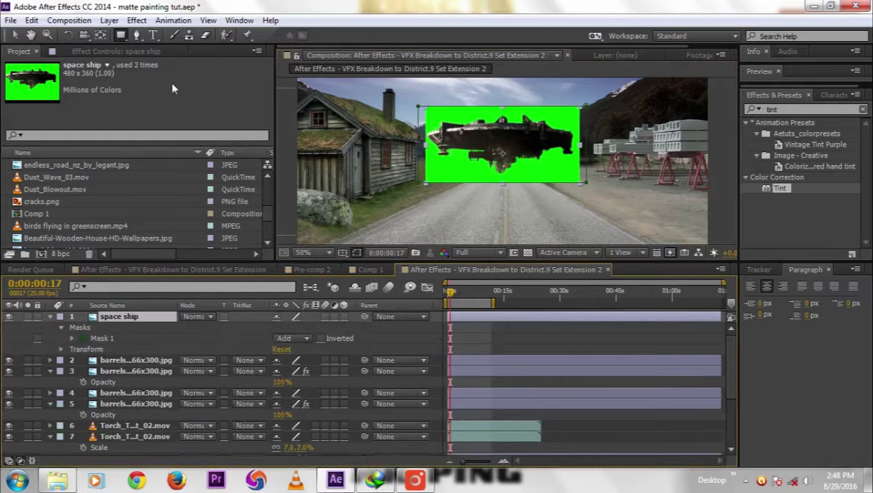
left_click(139, 21)
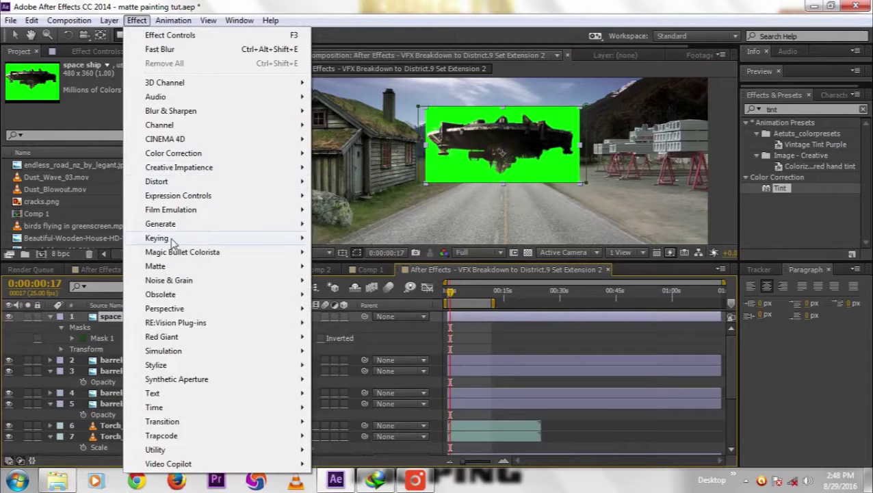
mouse_move(172, 241)
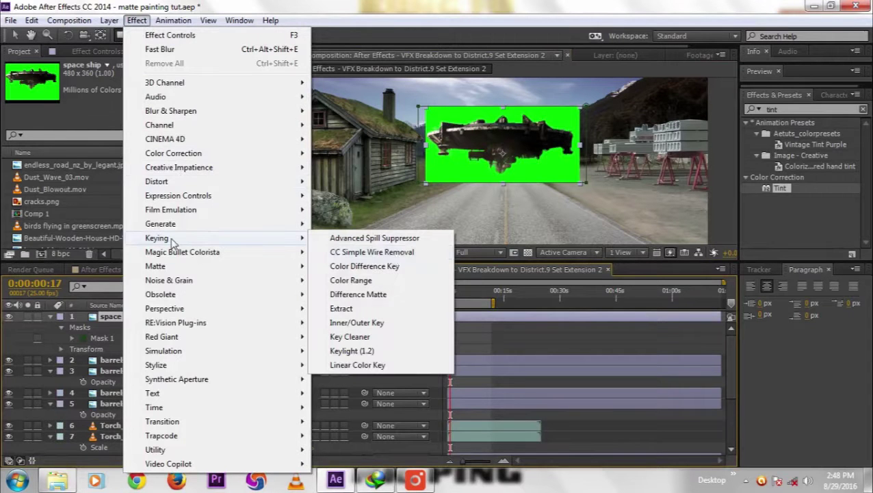
left_click(352, 350)
left_click(171, 156)
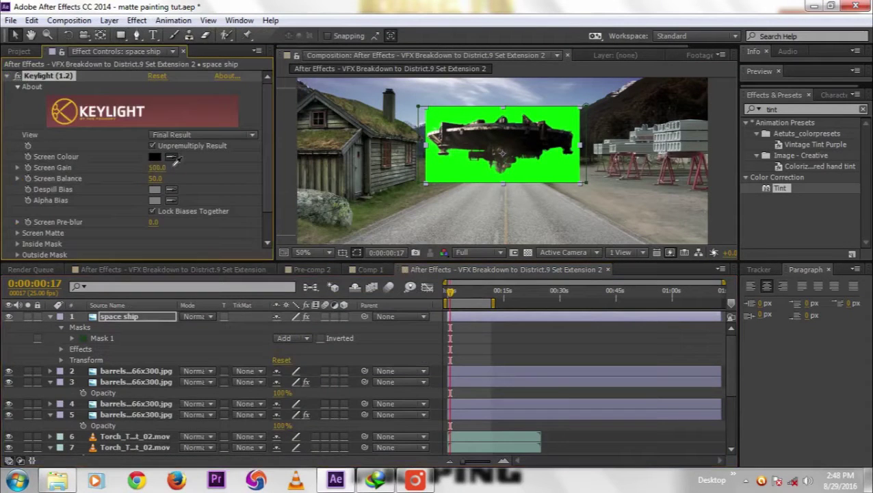
left_click(477, 167)
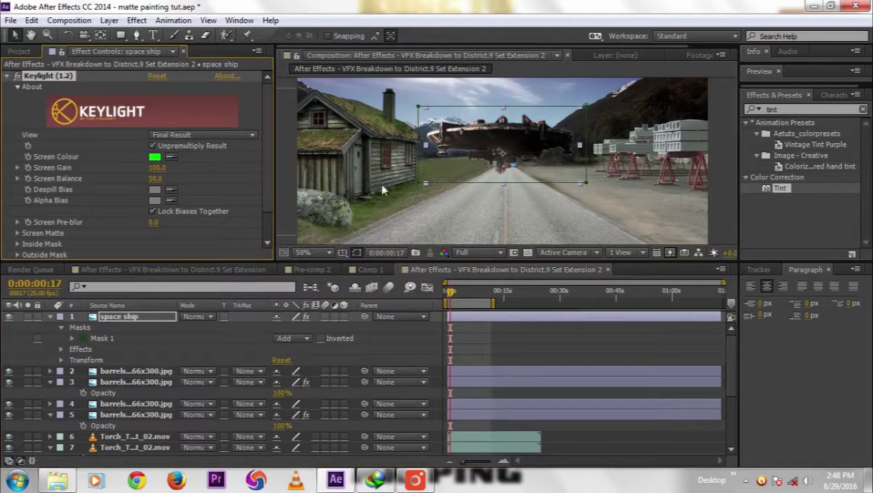
Raise the Keylight Screen Gain on the space ship layer to 143 to clean up the key
scroll(465, 137, "up", 4)
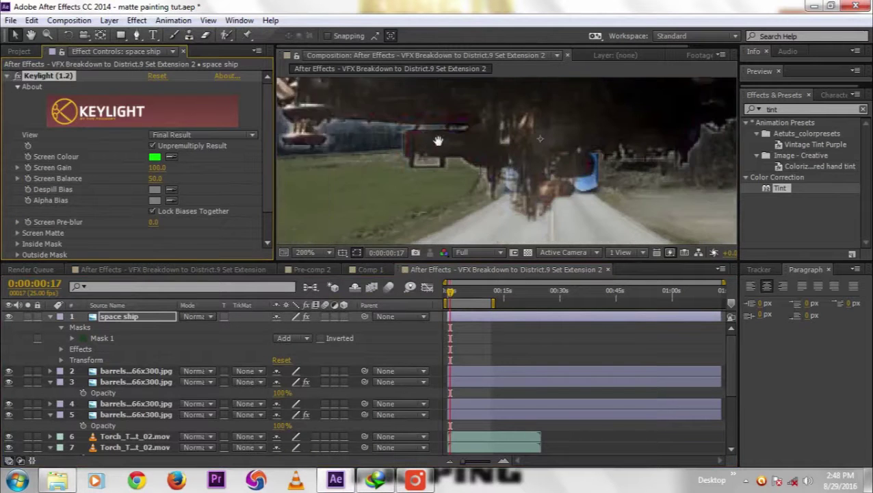
scroll(494, 148, "down", 2)
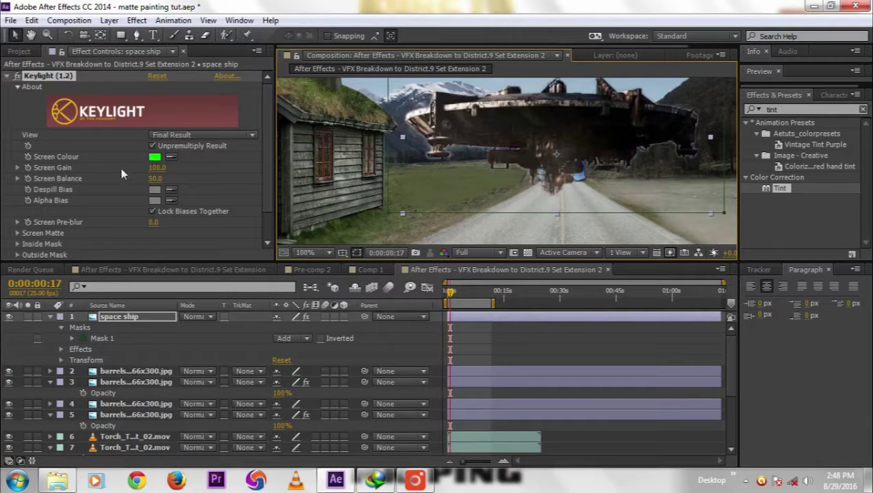
left_click_drag(158, 167, 171, 167)
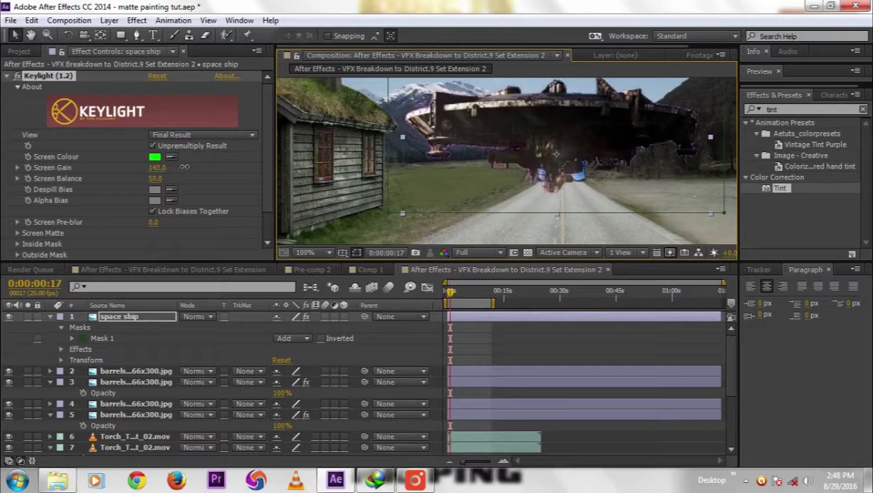
left_click_drag(185, 167, 185, 167)
Move the space ship into the sky above the wooden house, partly beyond the upper-left corner of the frame
scroll(535, 147, "down", 2)
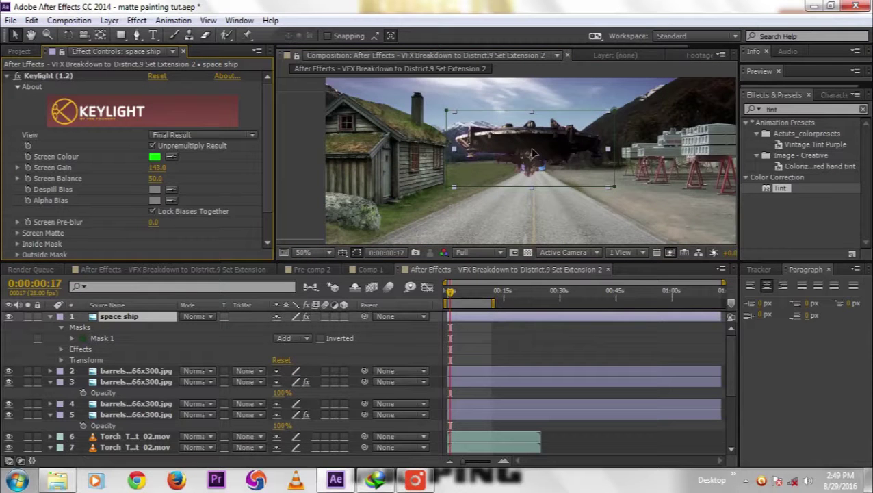
left_click_drag(533, 155, 427, 115)
scroll(428, 117, "down", 1)
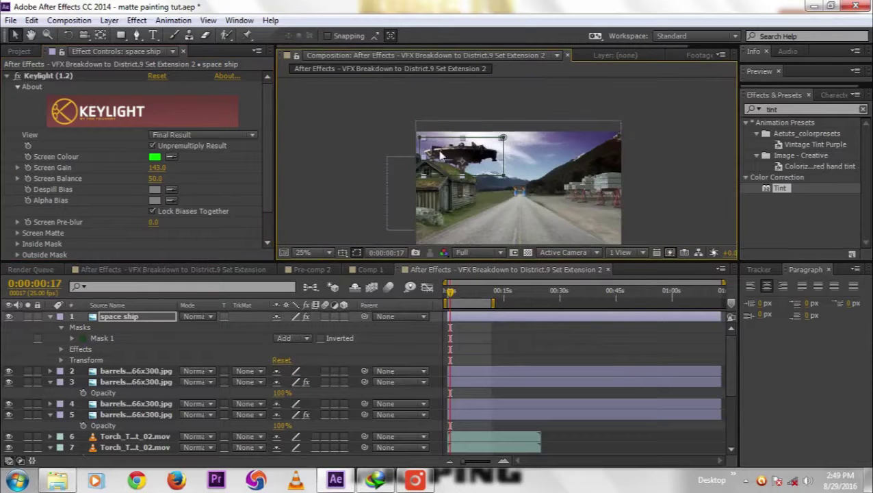
left_click_drag(469, 157, 457, 143)
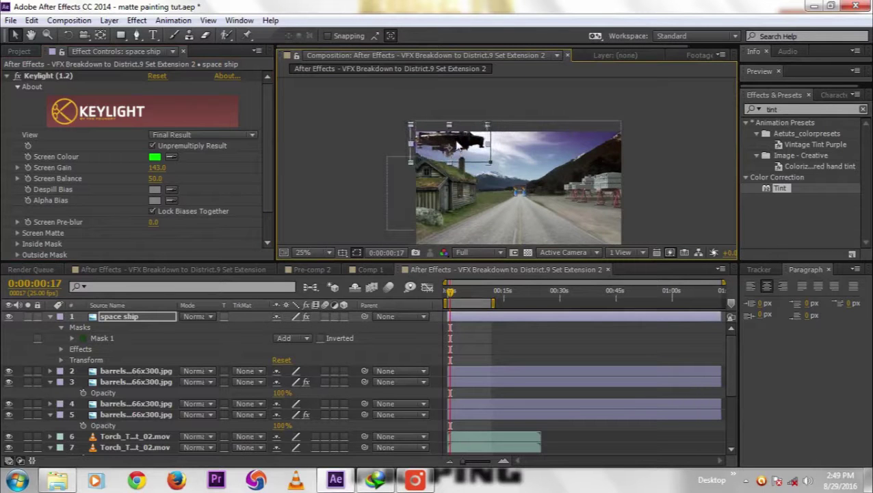
left_click(667, 162)
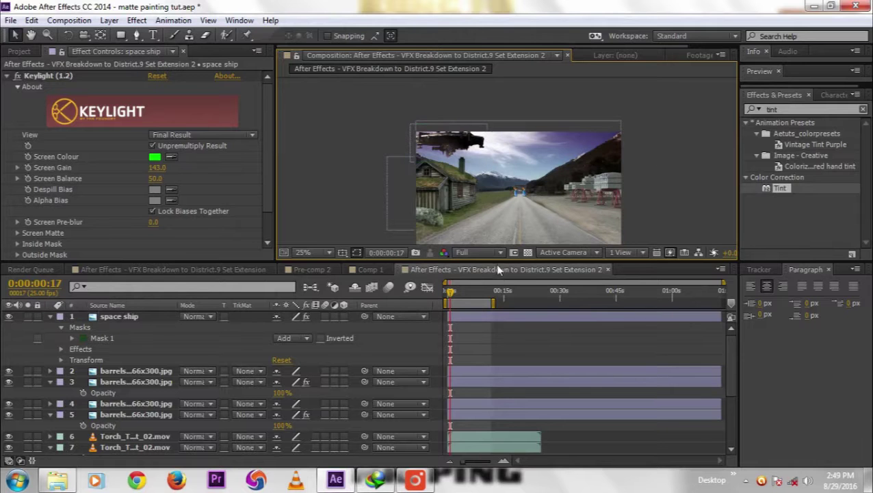
Apply a Curves effect to the space ship layer and bend the RGB curve's midtones upward to brighten it
left_click_drag(503, 263, 507, 222)
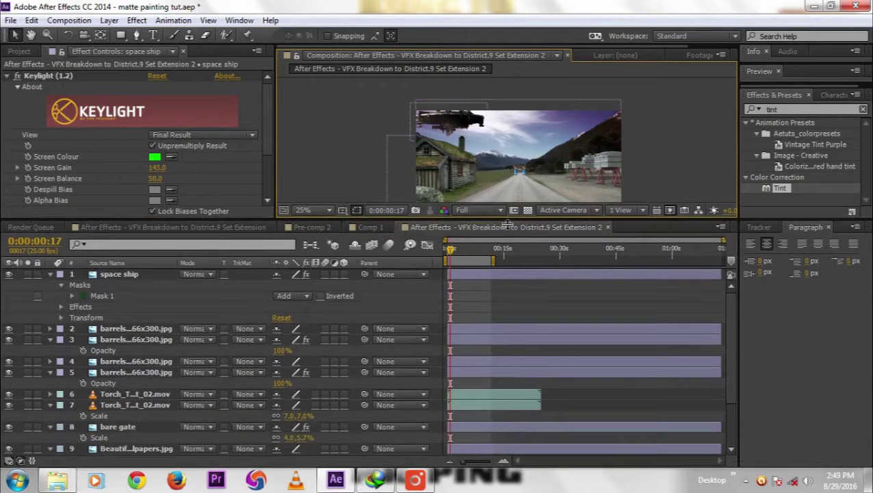
left_click(128, 273)
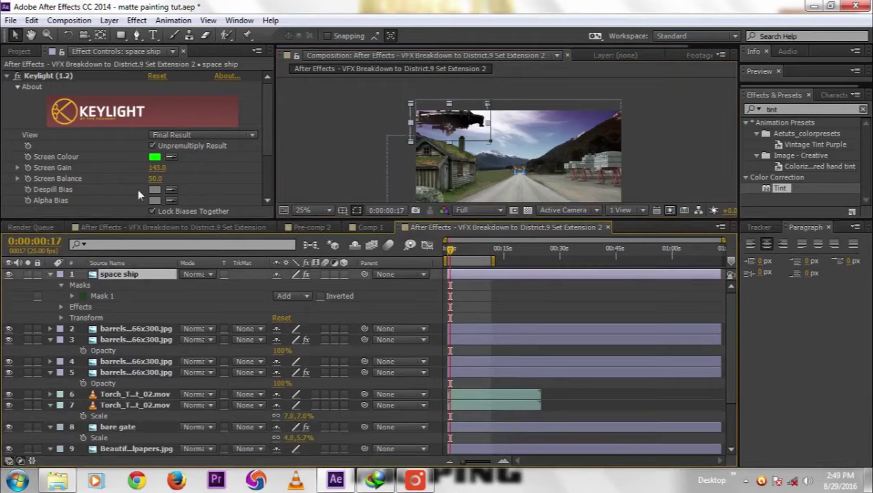
left_click(136, 20)
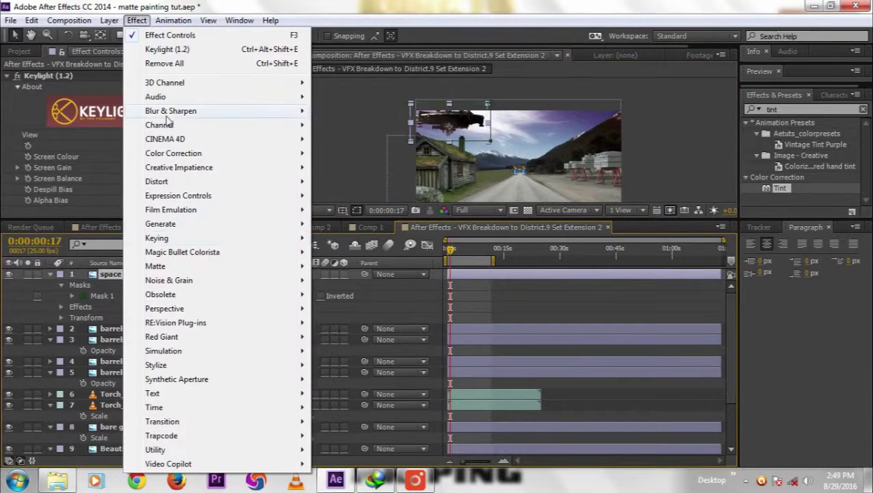
mouse_move(168, 112)
mouse_move(173, 152)
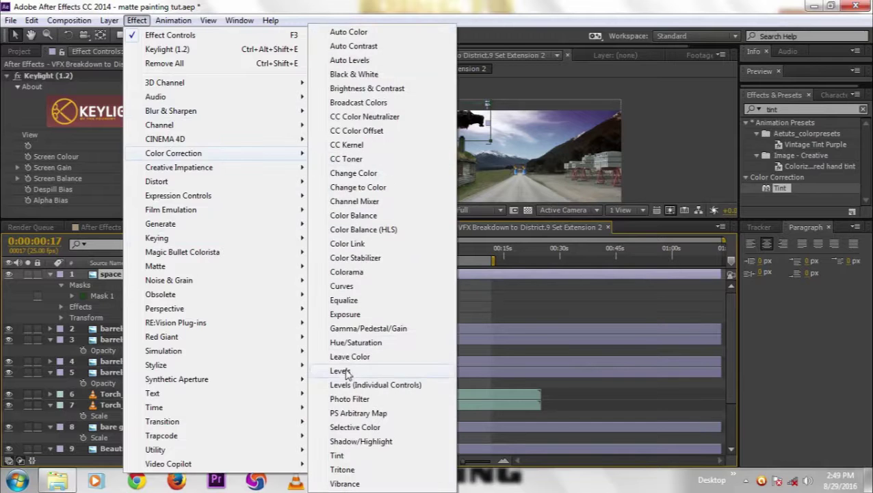
left_click(346, 292)
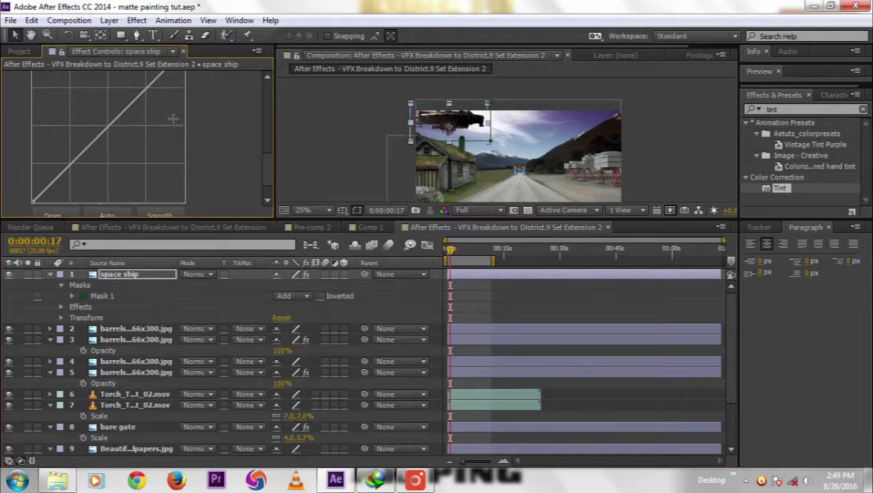
scroll(128, 137, "down", 1)
left_click_drag(110, 98, 88, 91)
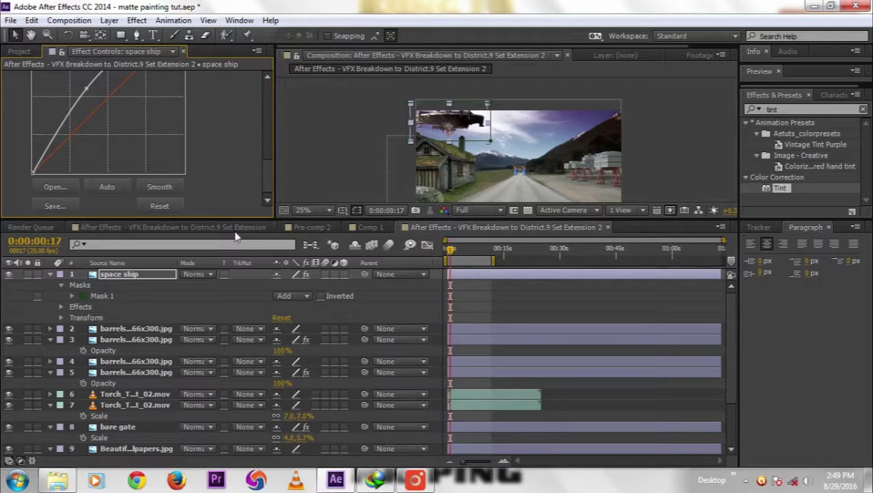
left_click_drag(141, 140, 140, 179)
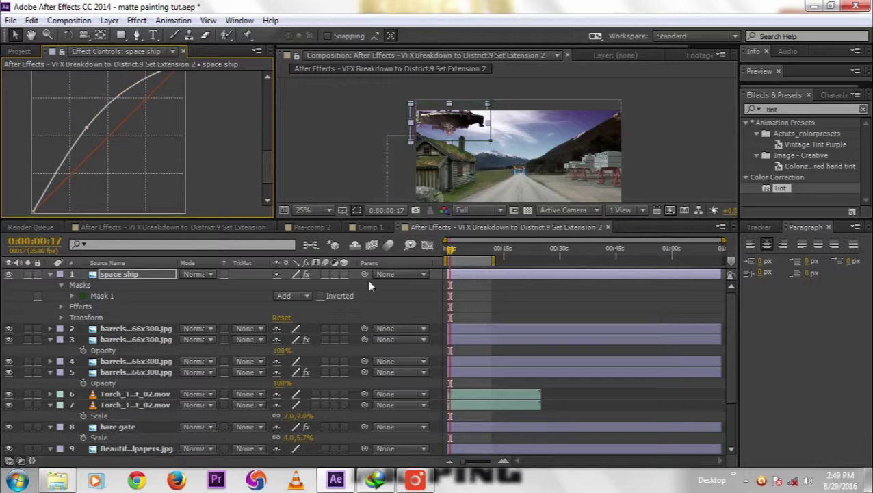
left_click(384, 308)
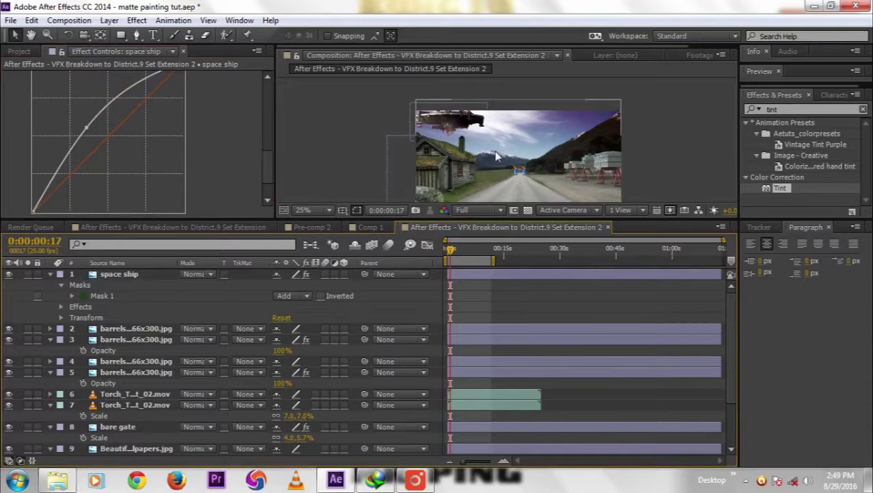
Collapse the expanded properties of the space ship, barrel, torch, gate and house layers in the timeline
left_click(51, 275)
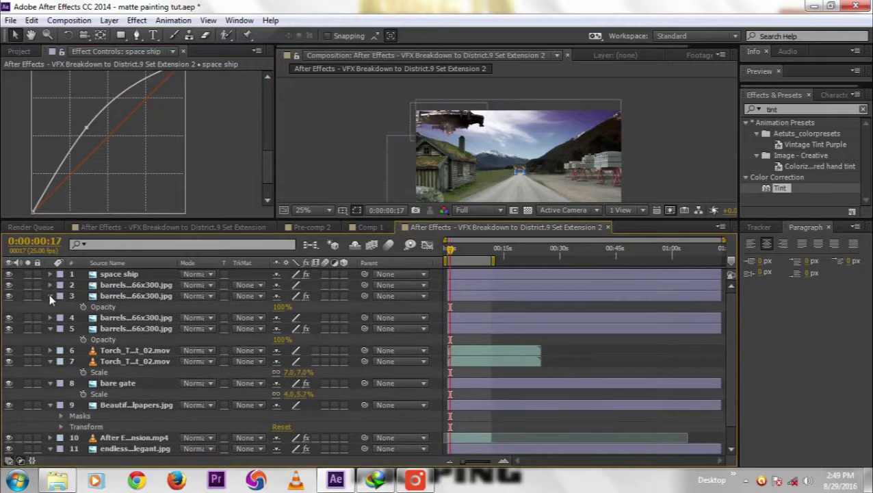
left_click(50, 296)
left_click(50, 318)
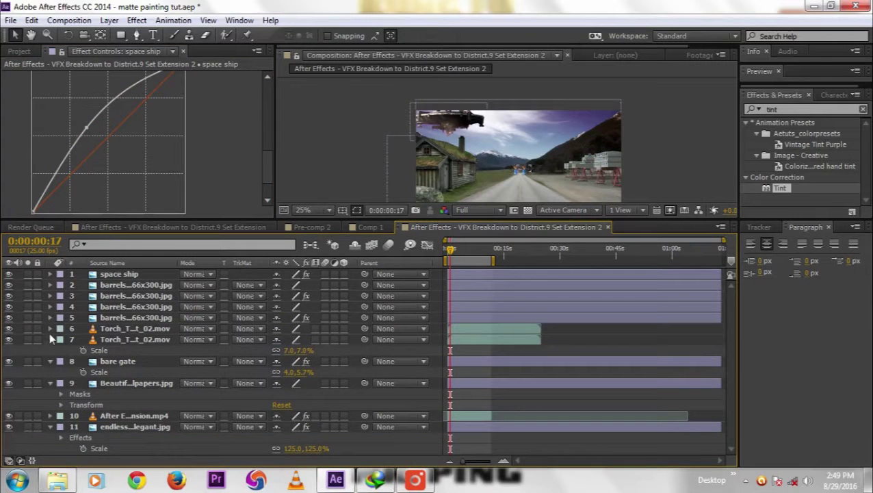
left_click(50, 340)
left_click(49, 350)
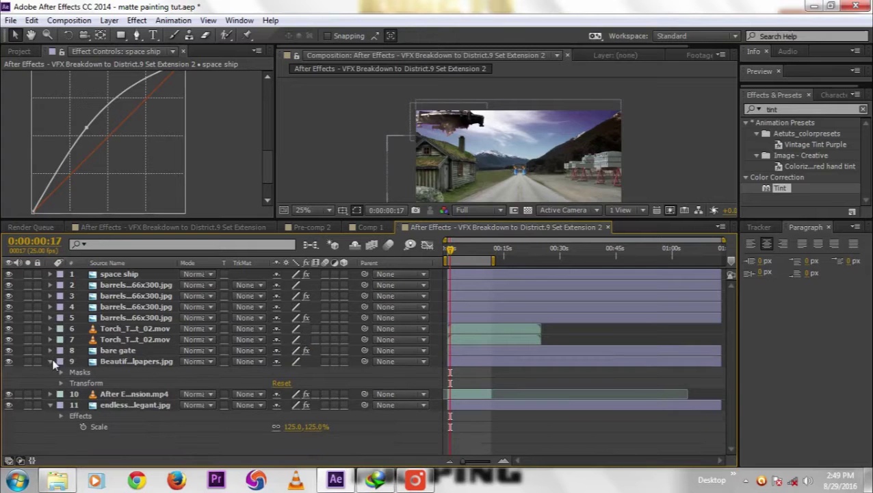
left_click(50, 361)
Create a new black 1280 x 720 px solid layer named flare
right_click(182, 435)
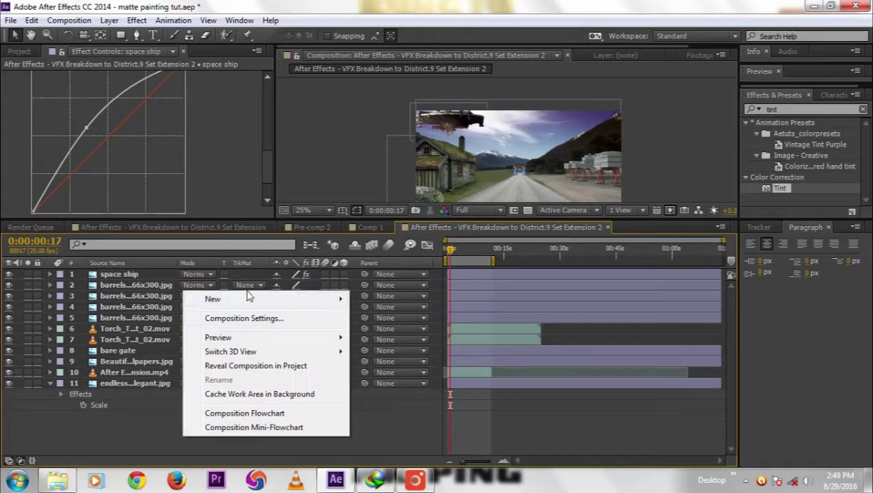
mouse_move(232, 299)
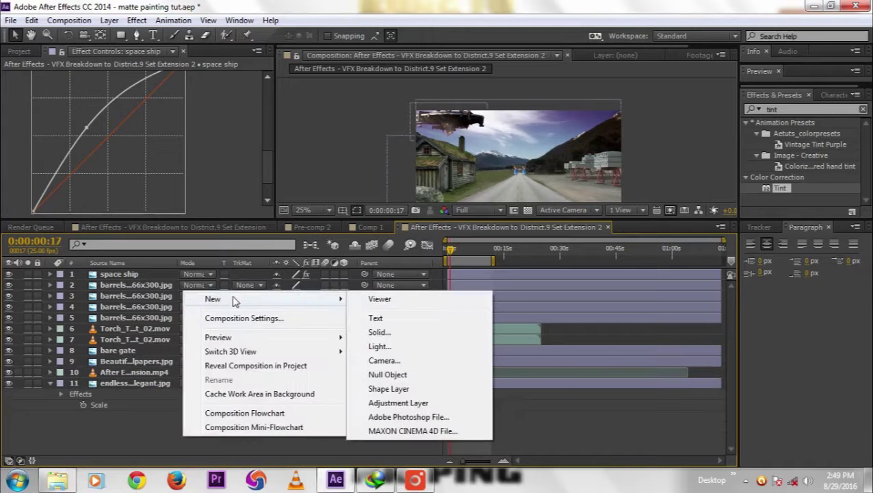
left_click(401, 333)
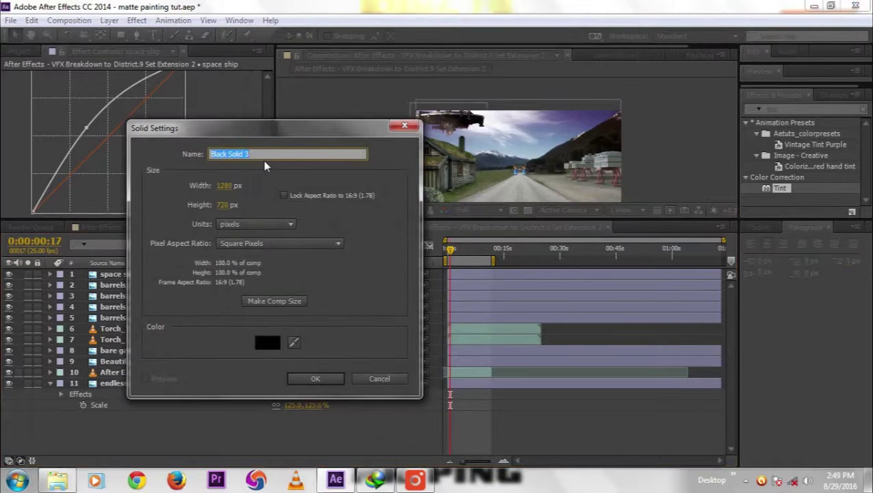
type("flare")
key("Return")
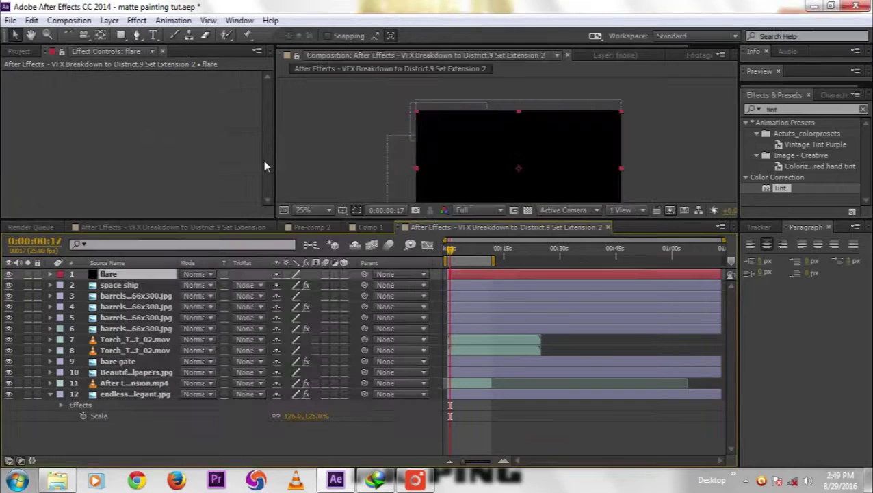
Apply Video Copilot Optical Flares to the flare layer with the Beam preset from the Light presets
left_click(137, 20)
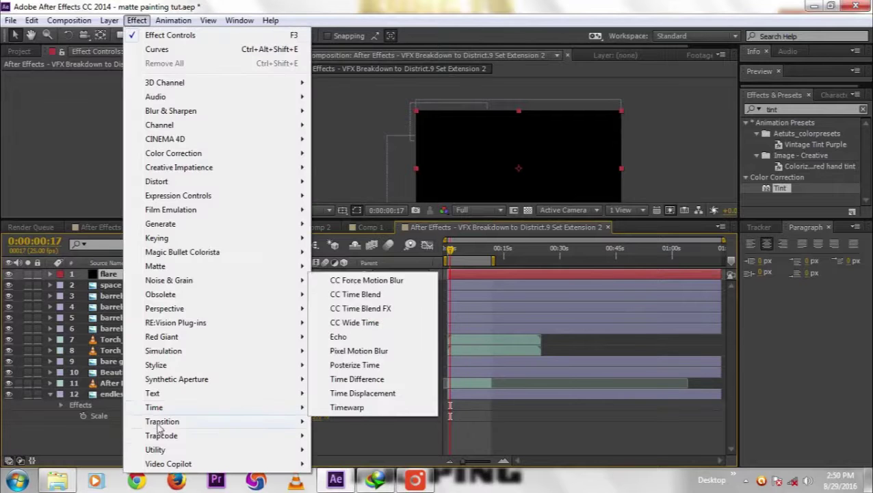
mouse_move(240, 464)
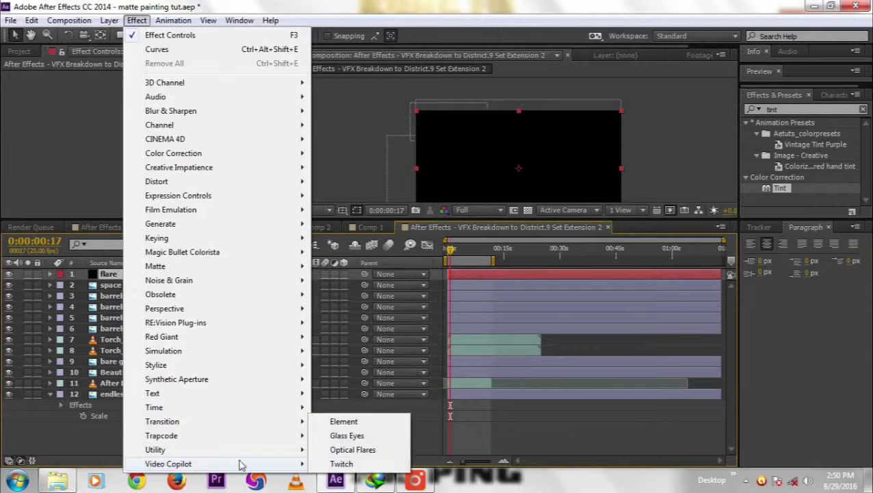
left_click(352, 450)
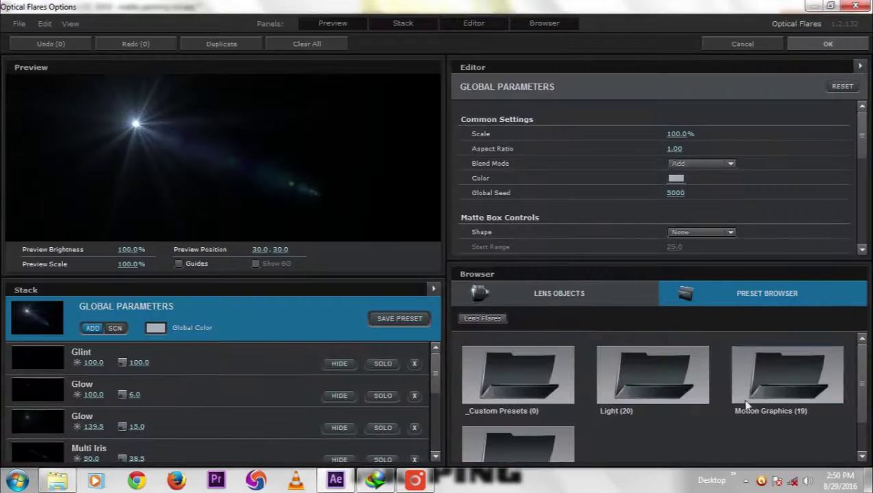
left_click(639, 368)
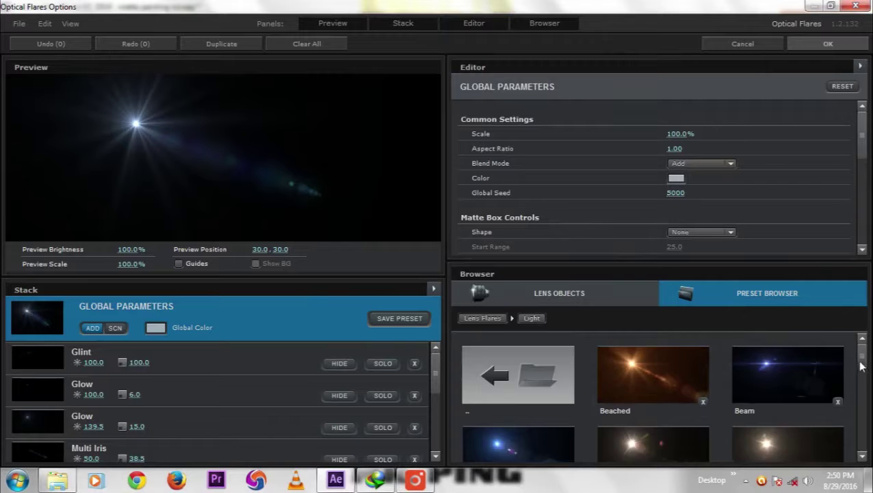
left_click_drag(859, 364, 867, 347)
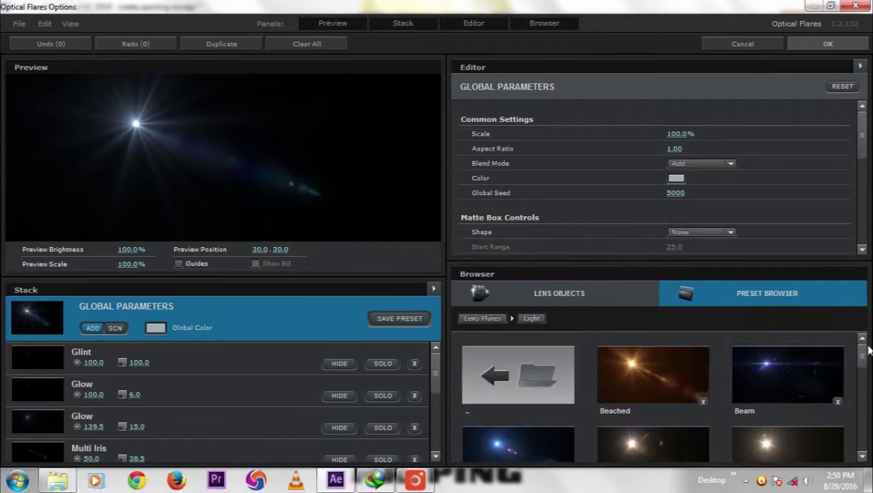
left_click(785, 375)
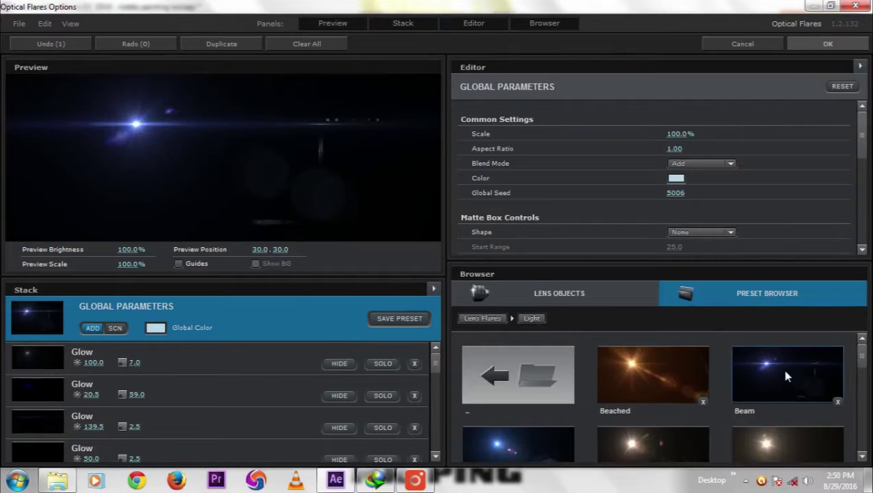
left_click(806, 48)
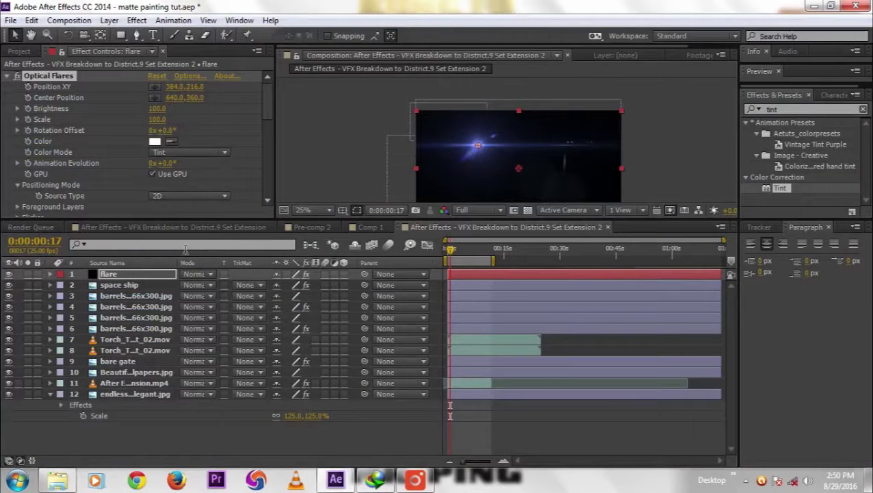
Set the flare layer's blending mode to Screen and place the flare on the space ship at about 284, 68
left_click(195, 275)
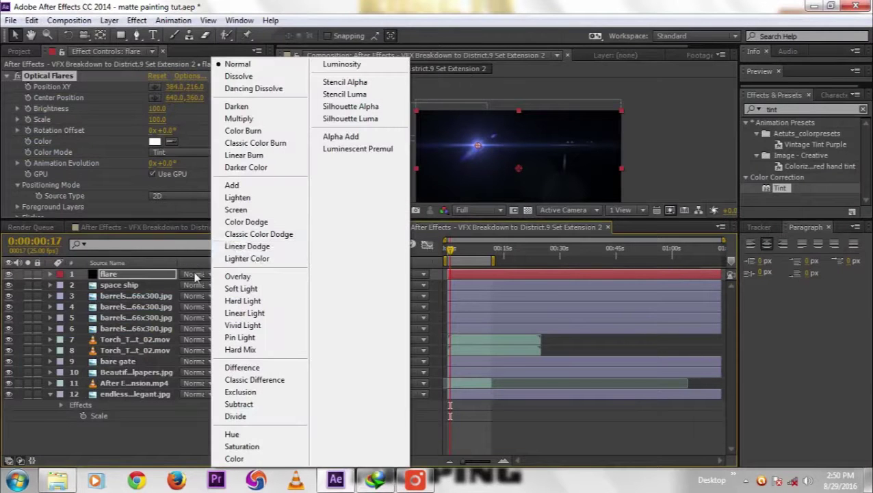
left_click(241, 211)
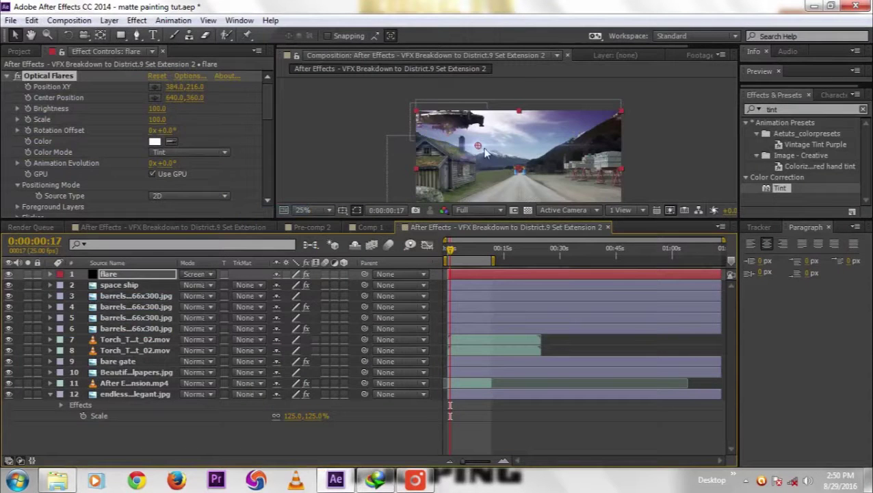
left_click_drag(479, 150, 463, 123)
left_click_drag(450, 249, 428, 247)
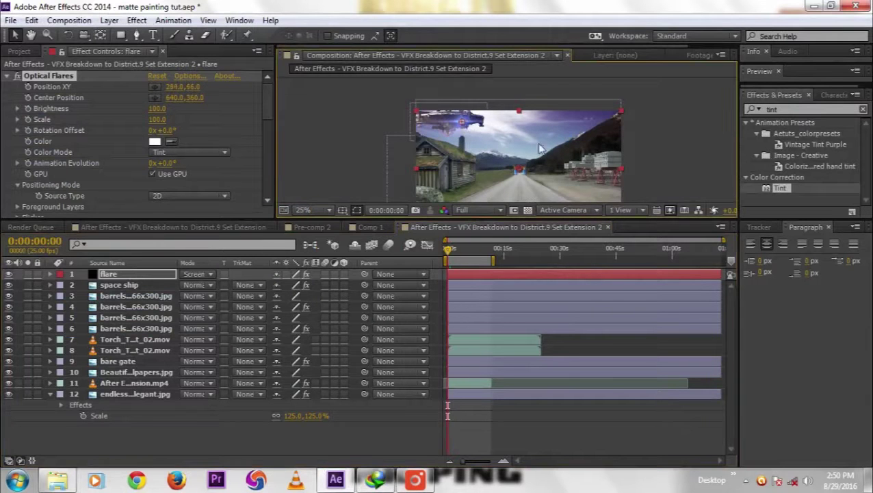
left_click(660, 138)
left_click(661, 142)
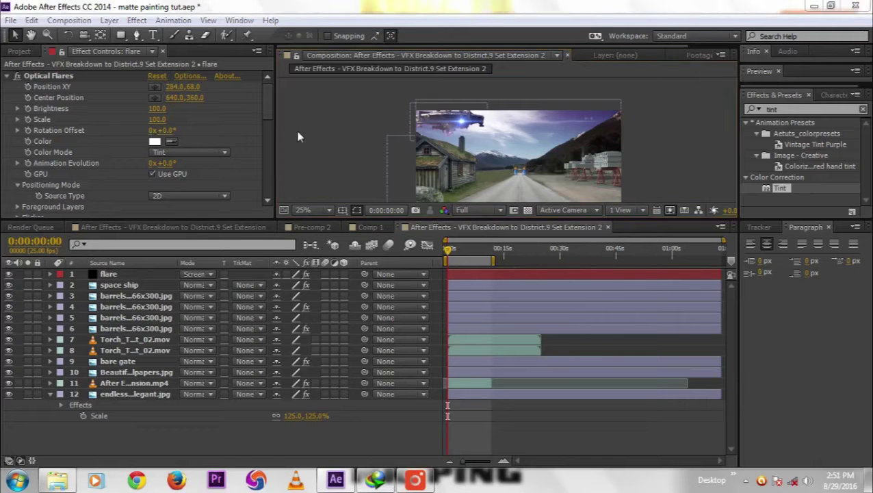
Tint the Optical Flares colour bright blue, 0096FF
left_click(156, 142)
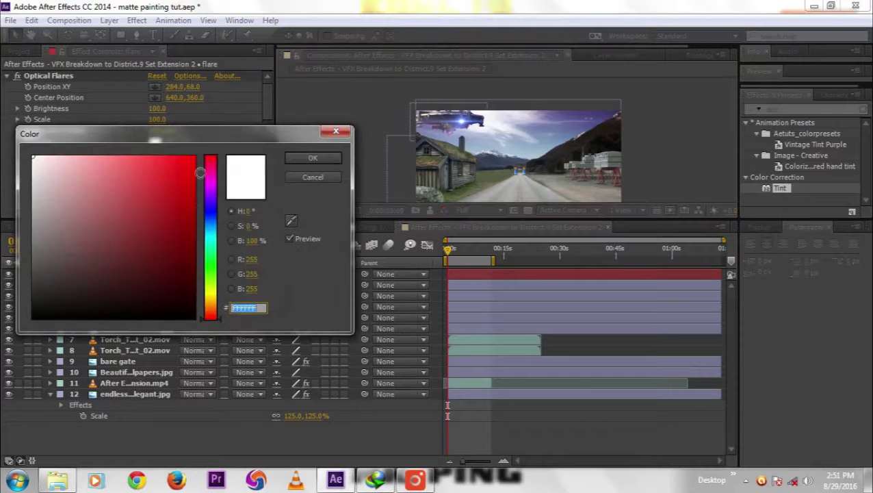
left_click(180, 173)
left_click_drag(199, 174, 232, 146)
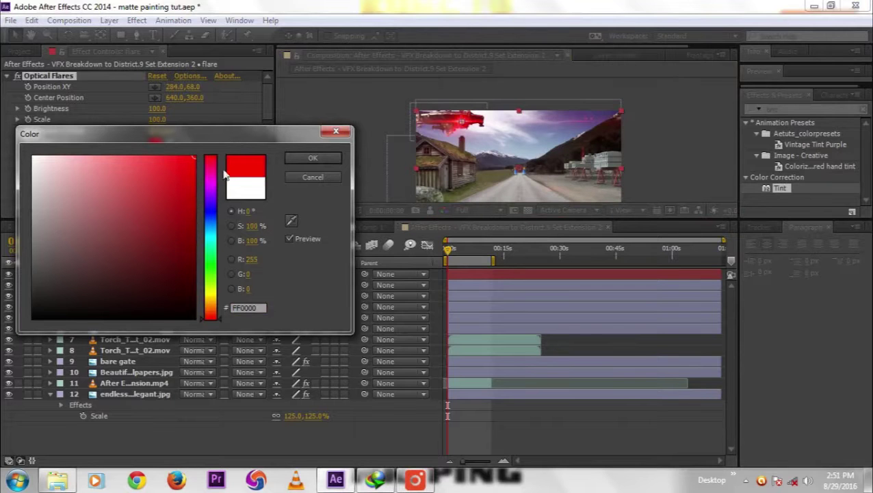
left_click_drag(213, 177, 217, 232)
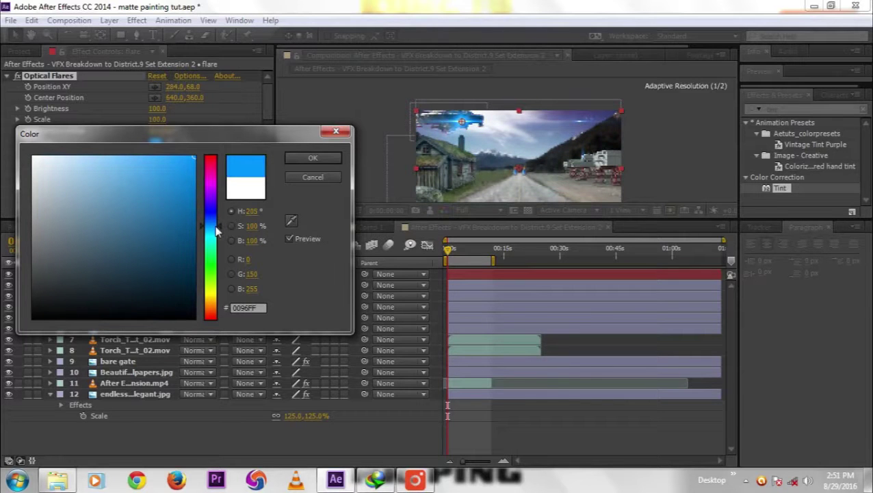
left_click(309, 159)
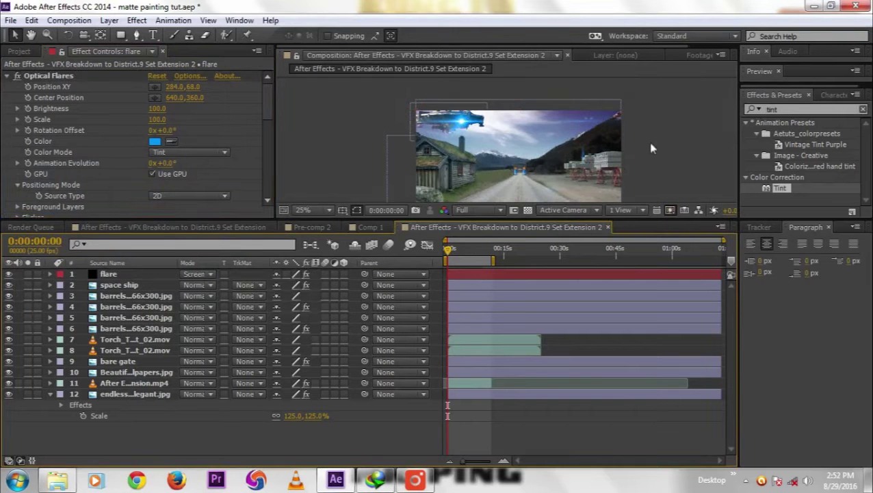
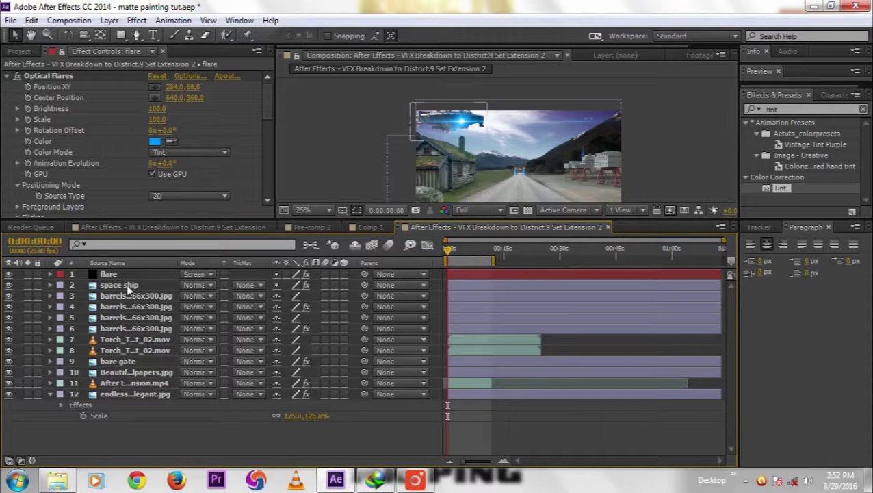
Keyframe the space ship layer's position from 62, 100 at 0:00:00:00 to 403, 100 at 0:00:10:20
left_click(127, 288)
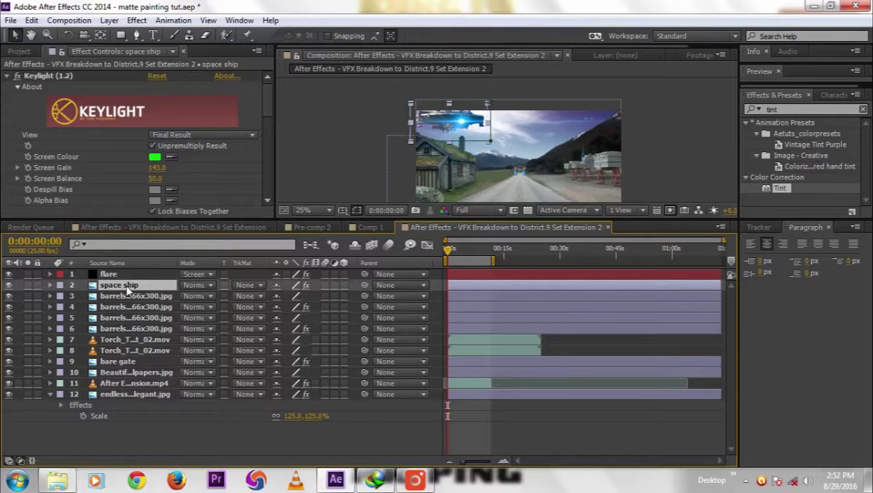
key("p")
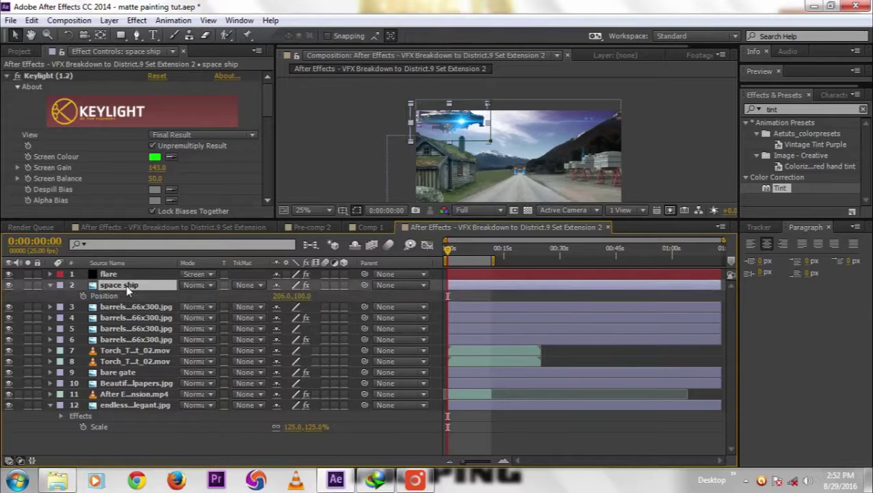
left_click(83, 296)
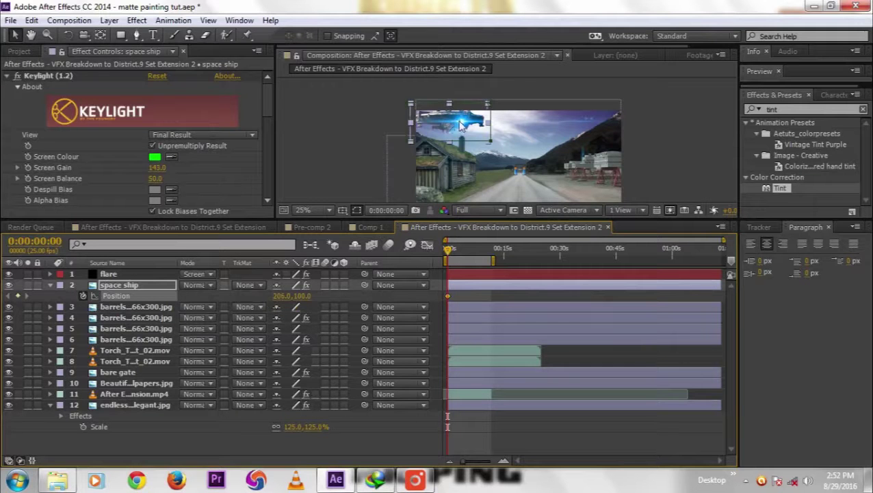
left_click_drag(461, 124, 438, 123)
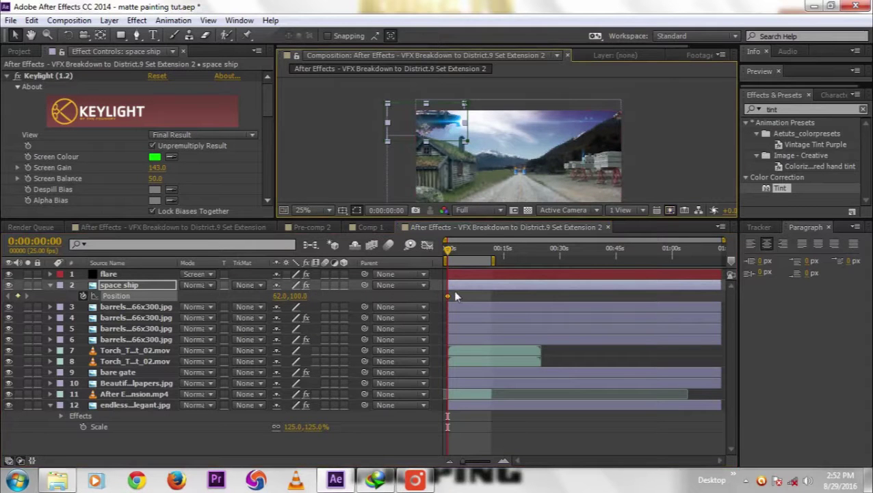
left_click_drag(450, 252, 491, 254)
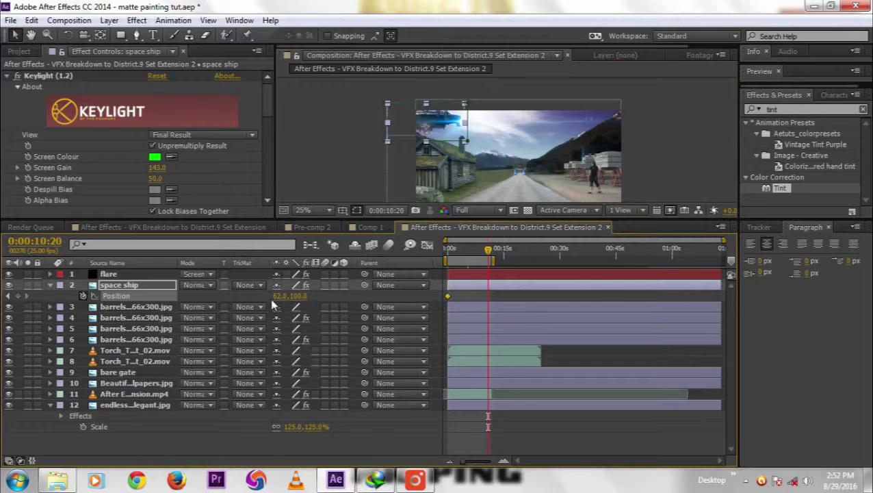
left_click_drag(276, 295, 450, 323)
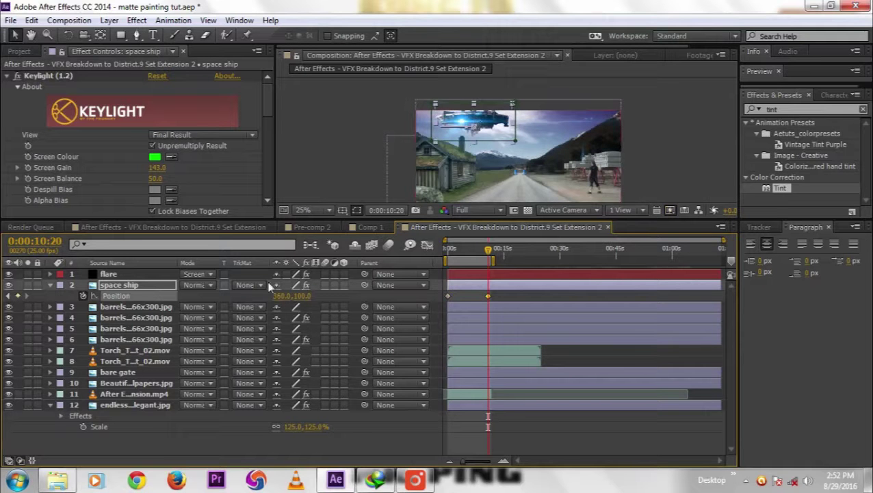
left_click_drag(284, 296, 310, 295)
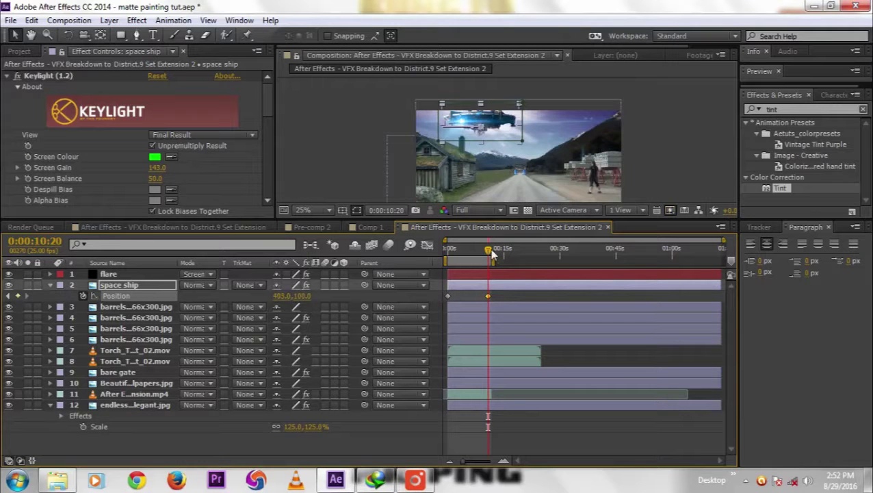
At 0:00:10:18, enable keyframing for the flare's Position XY and place the flare on the space ship at about 504, 68
left_click_drag(493, 253, 489, 253)
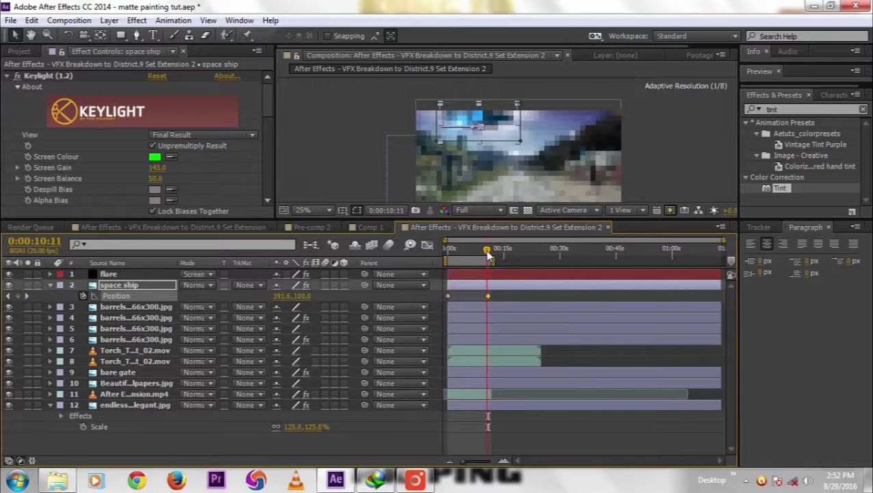
left_click_drag(488, 253, 488, 254)
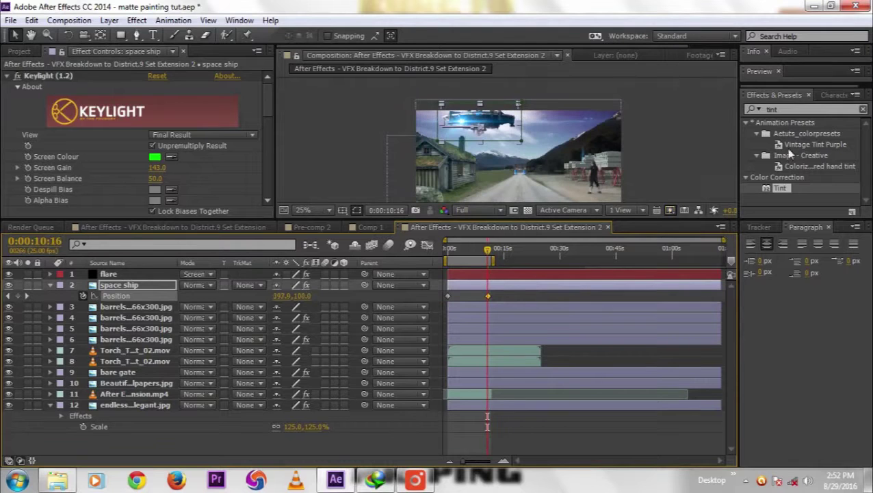
left_click_drag(796, 88, 797, 121)
left_click(797, 107)
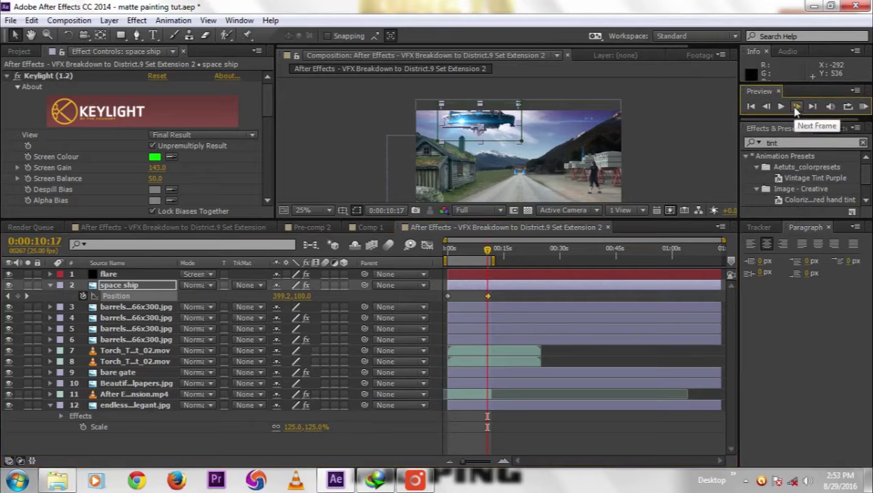
left_click(797, 107)
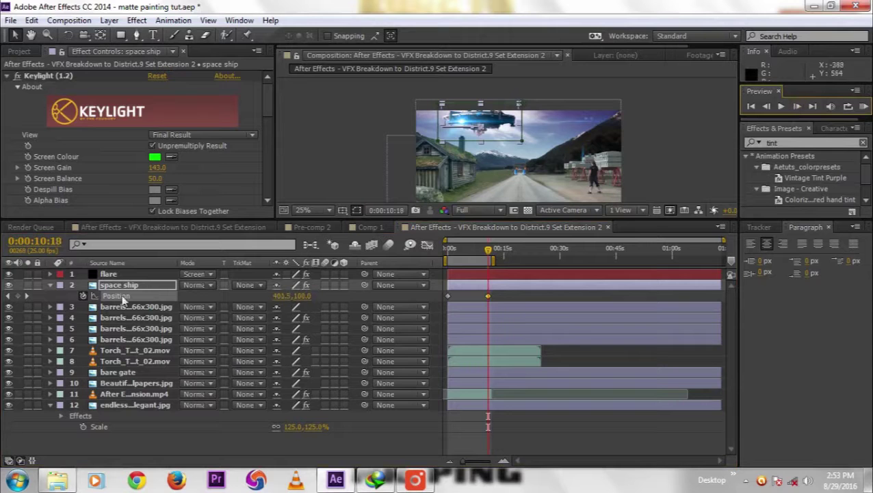
left_click(113, 274)
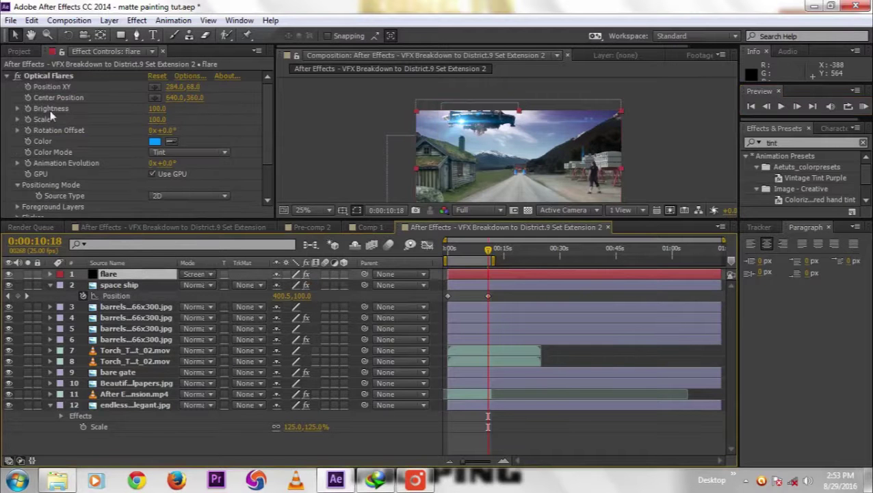
left_click(30, 90)
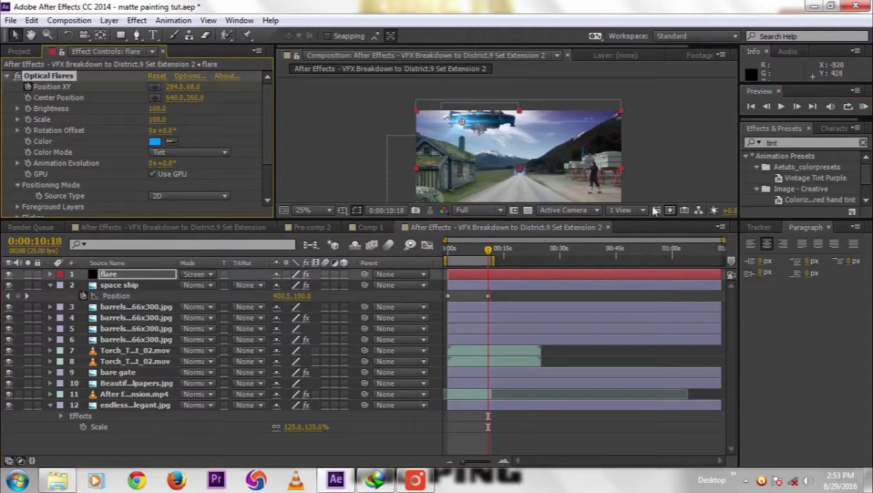
left_click_drag(462, 124, 497, 122)
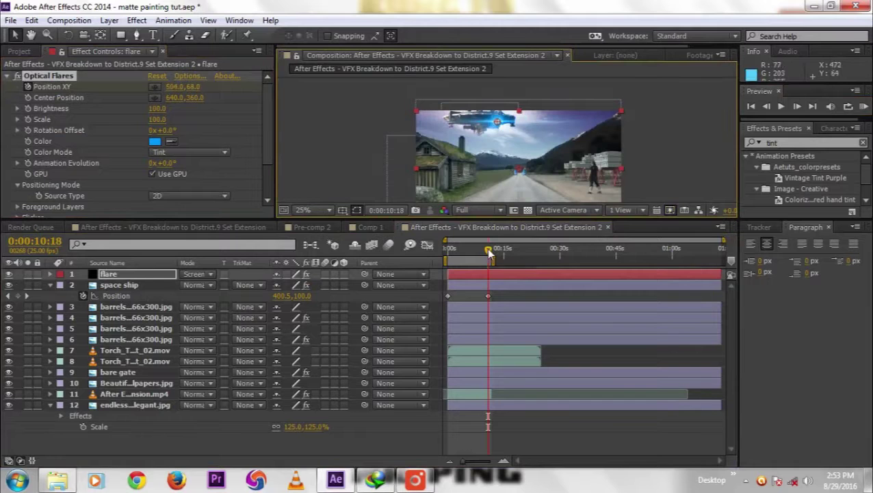
At 0:00:00:00, keyframe the flare's position on the space ship at about 156, 72
left_click_drag(488, 252, 426, 246)
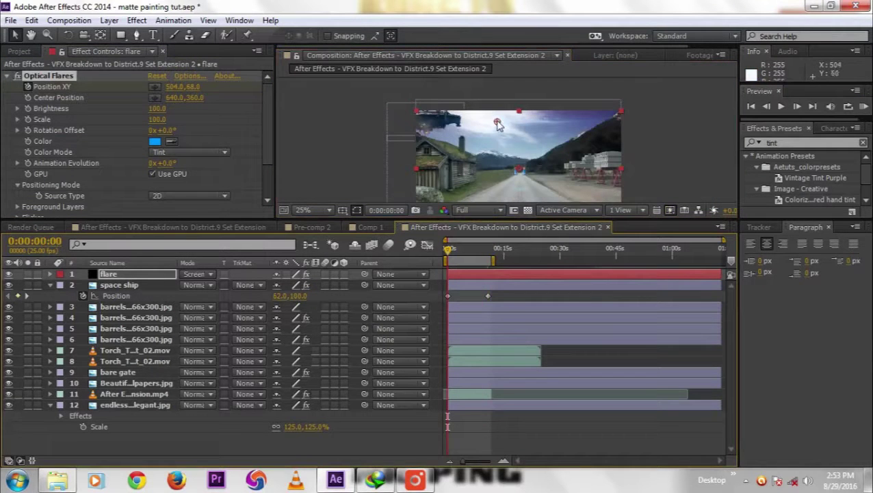
left_click_drag(497, 123, 443, 134)
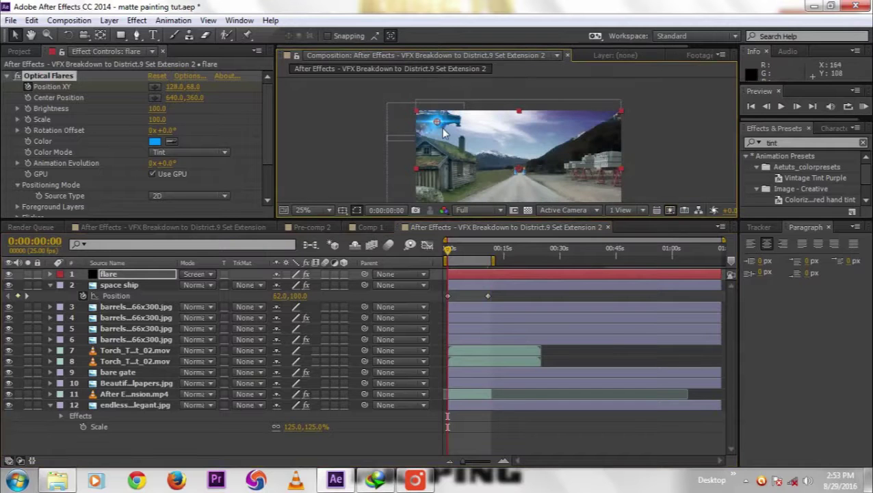
left_click_drag(443, 133, 448, 137)
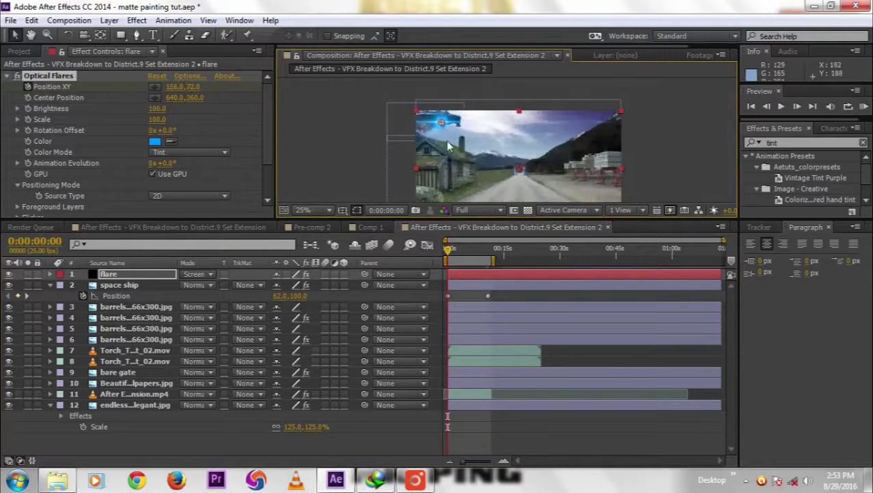
left_click(395, 420)
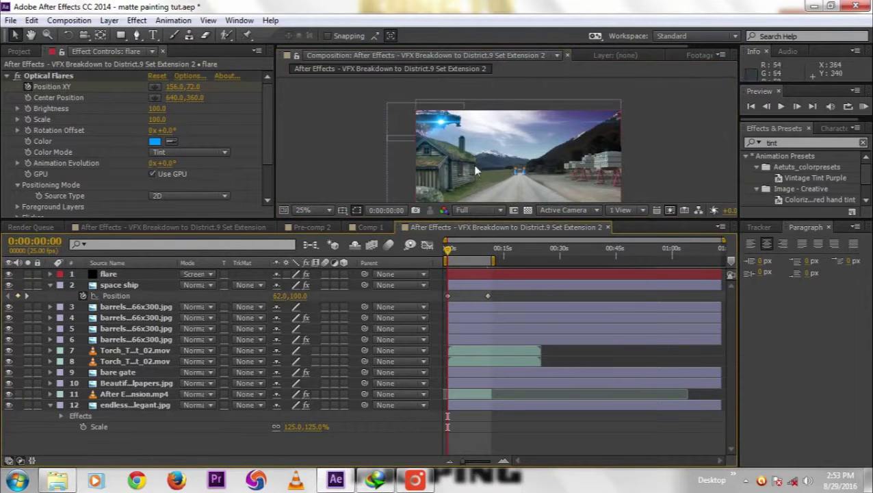
Enlarge the composition view and play back the animated space ship and flare
scroll(643, 164, "down", 1)
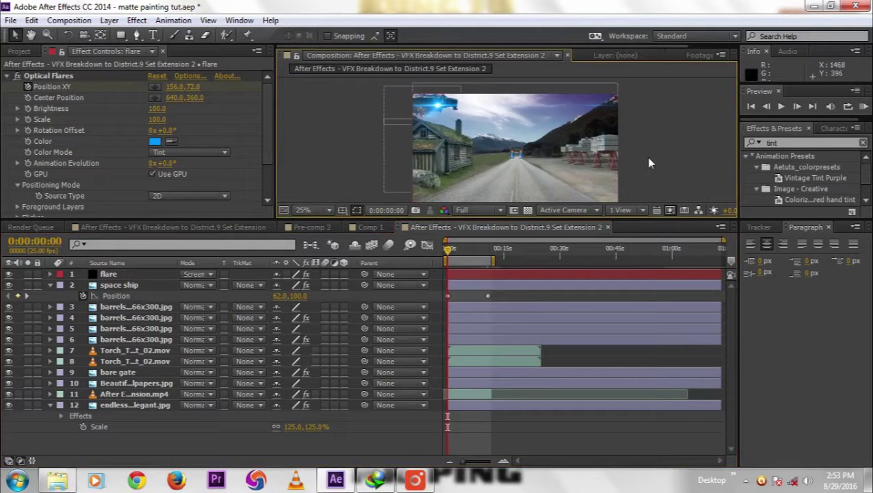
key("space")
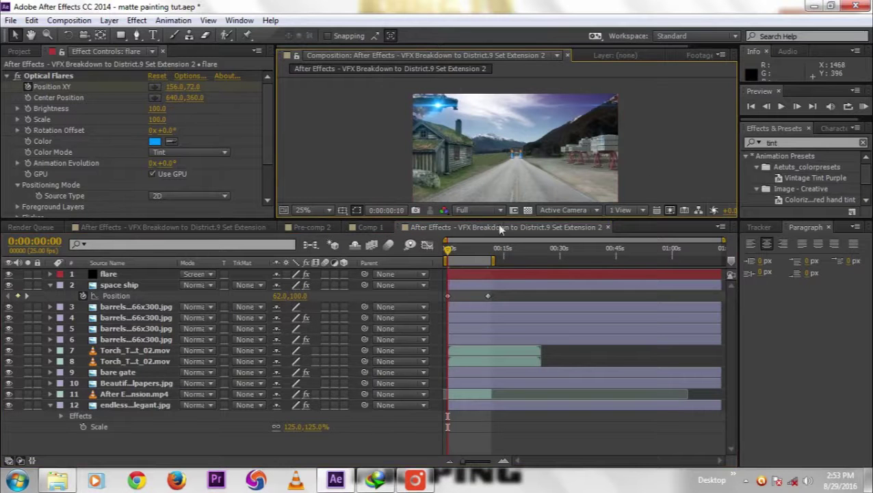
key("space")
left_click_drag(502, 223, 502, 258)
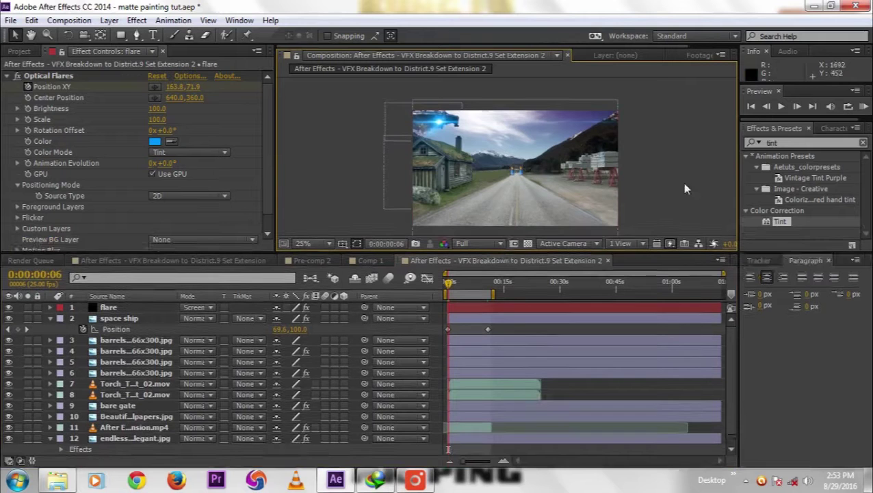
key("space")
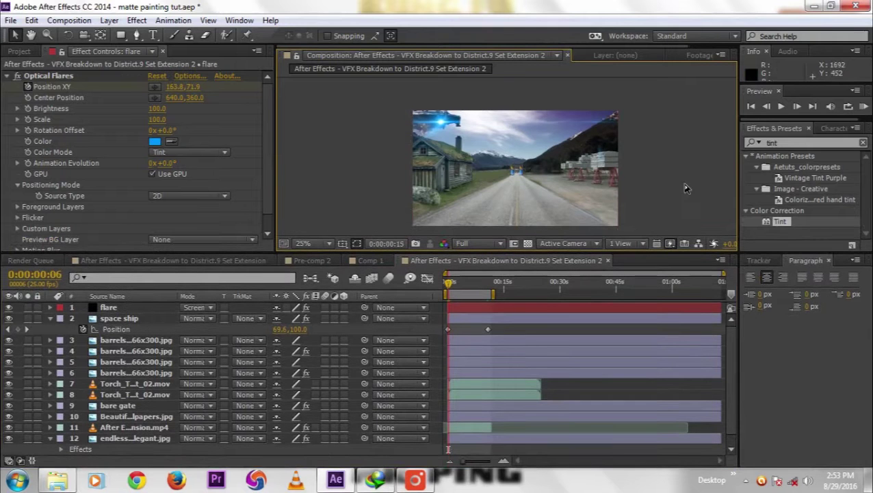
left_click(455, 283)
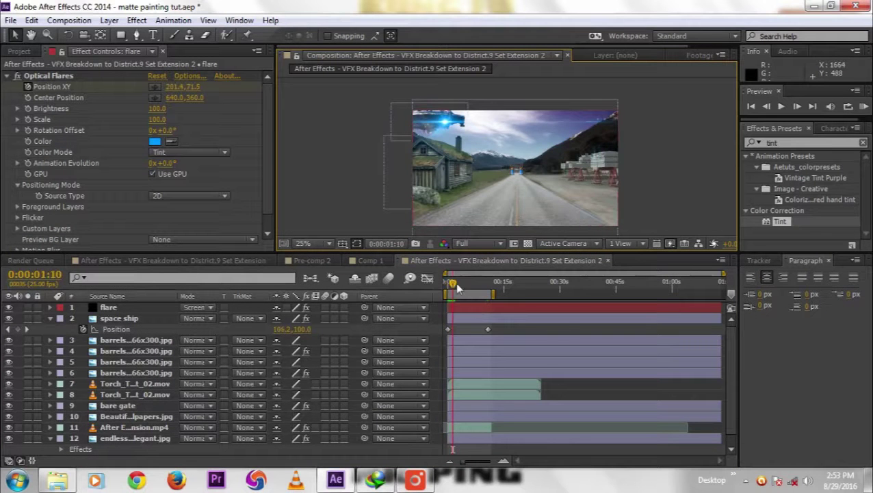
Set the composition preview resolution to Quarter and run a RAM preview of the work area
left_click(478, 243)
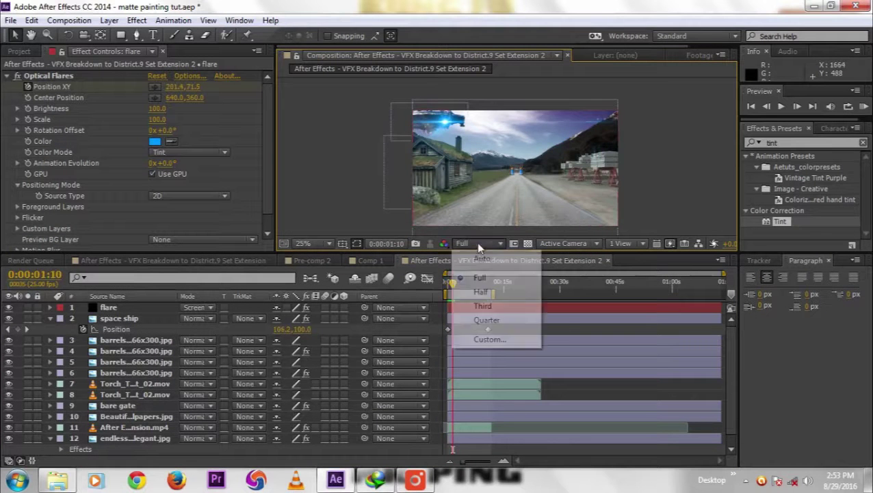
left_click(487, 320)
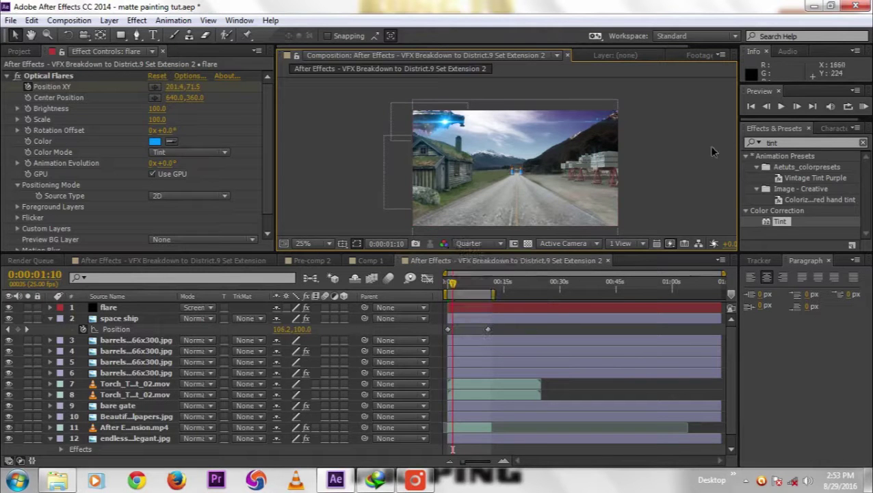
key("KP_0")
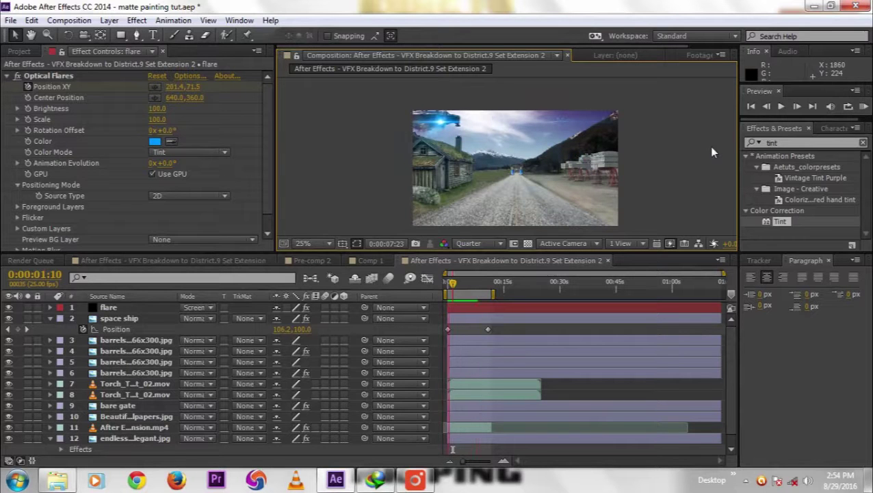
key("space")
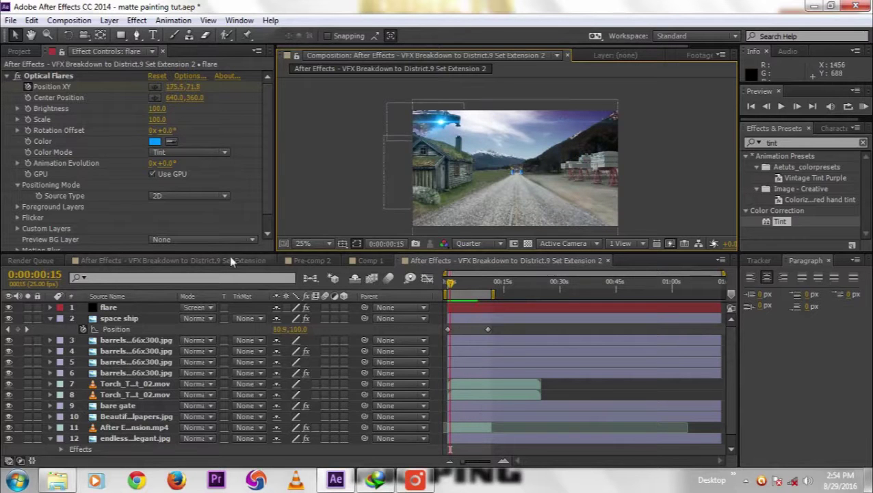
Pre-compose all twelve layers, moving all attributes into the new composition
left_click_drag(232, 254, 236, 213)
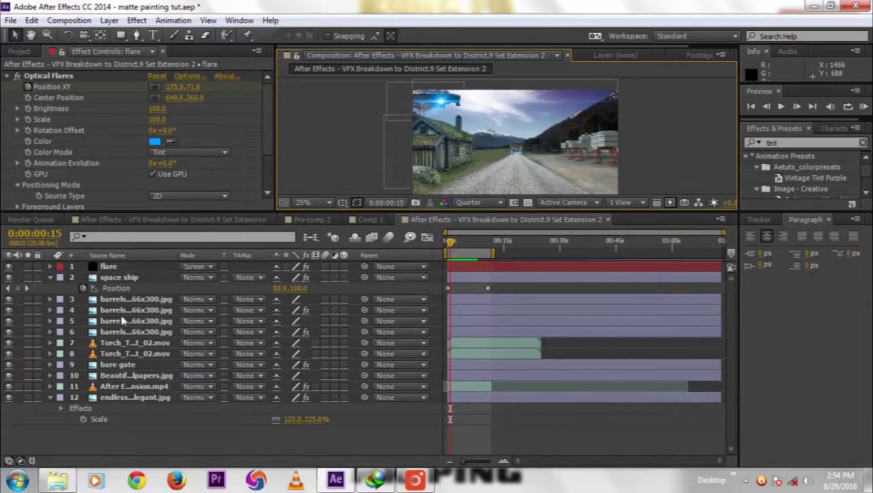
left_click(50, 397)
left_click(137, 397)
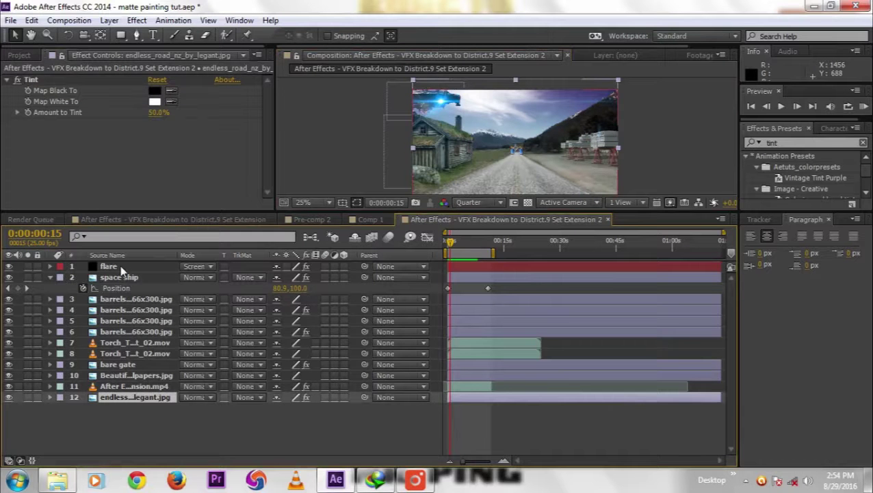
key("ctrl+a")
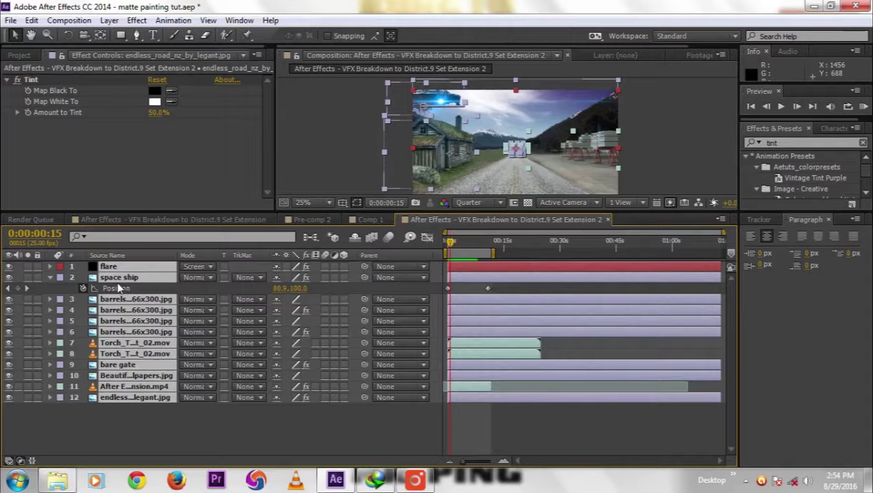
key("ctrl+shift+c")
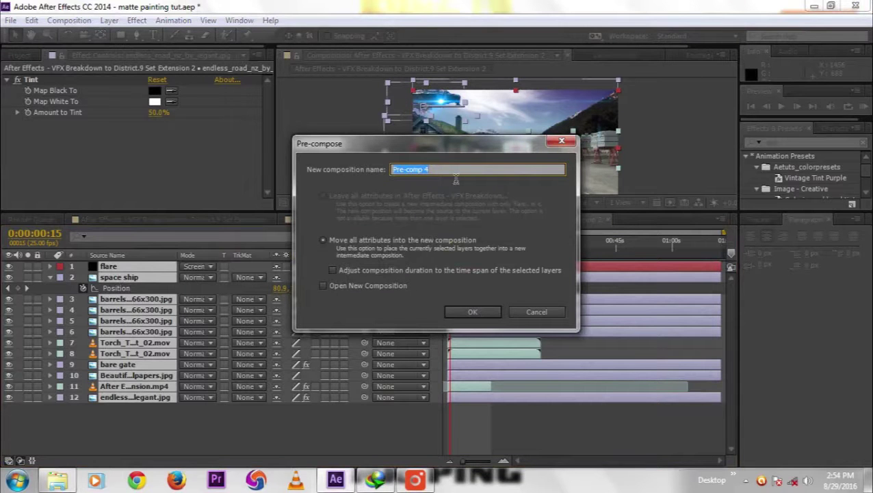
left_click(473, 310)
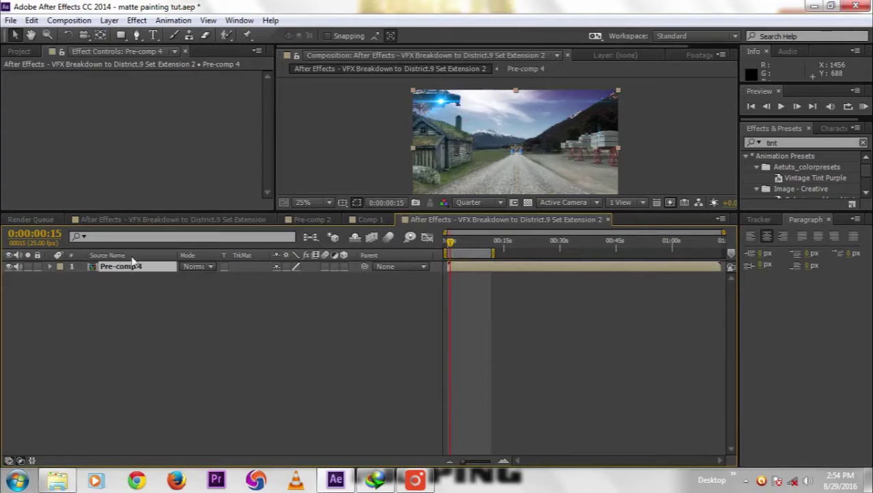
Duplicate the pre-composed layer and set the upper copy's blending mode to Soft Light
left_click(63, 21)
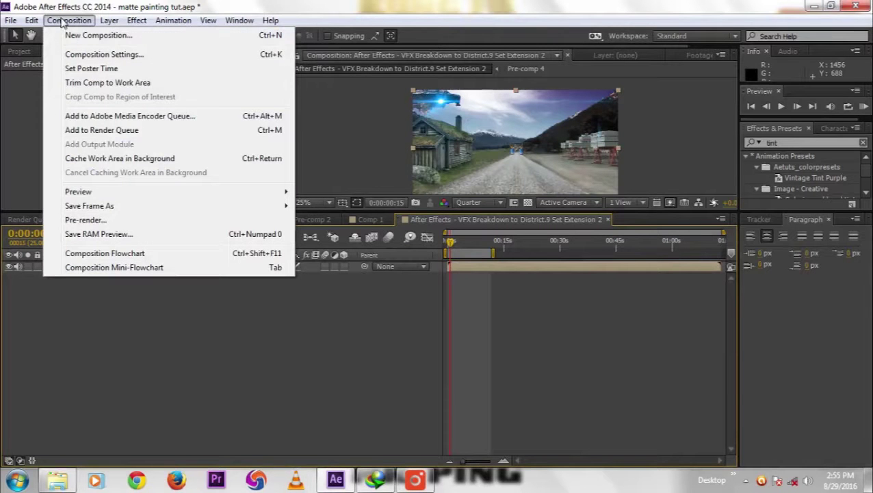
mouse_move(109, 20)
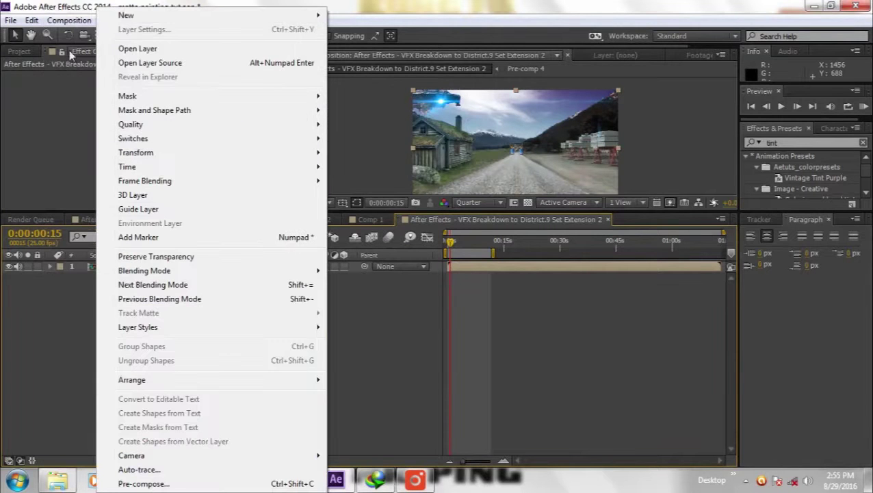
mouse_move(33, 21)
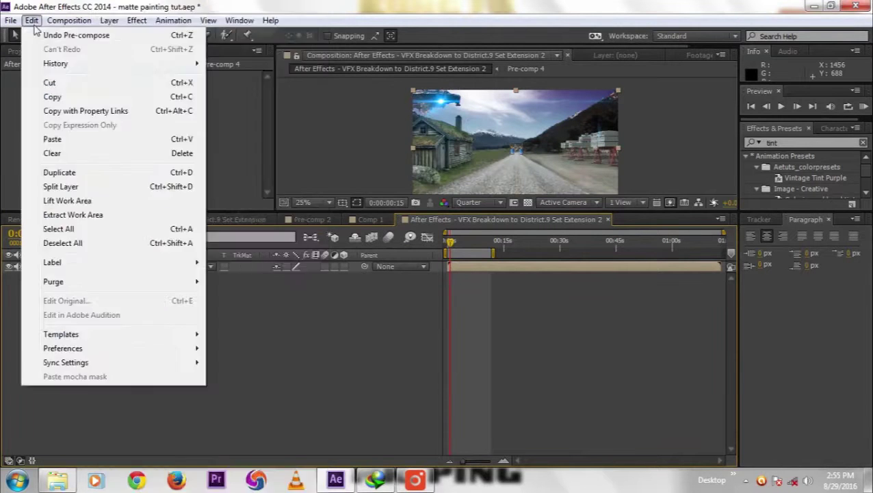
left_click(58, 173)
left_click(199, 268)
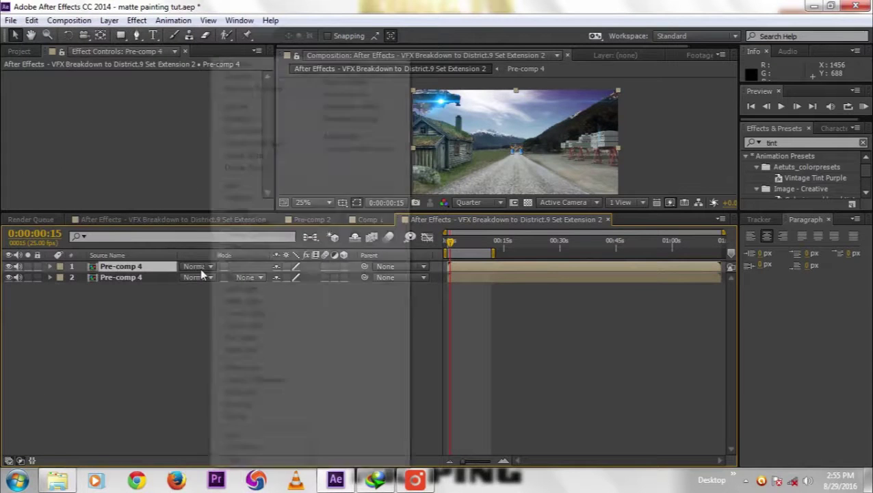
left_click(241, 289)
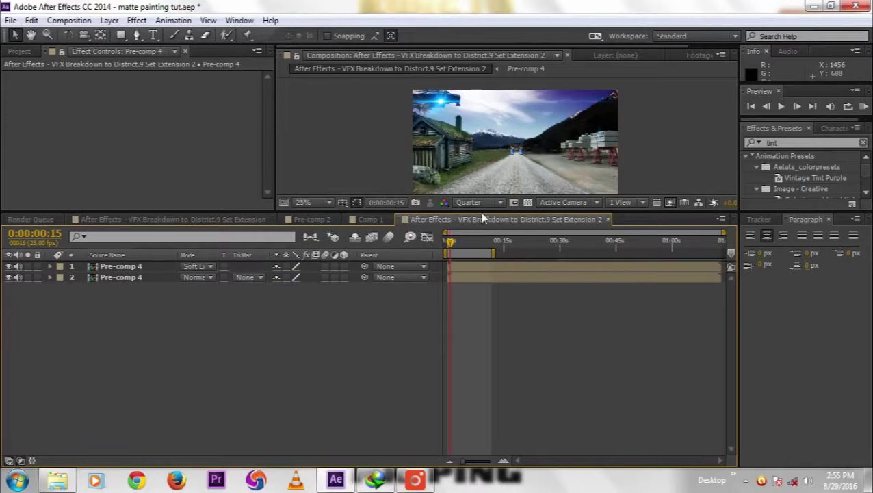
Enlarge the composition view, set its preview resolution to Full, and preview the image with the Soft Light copy hidden and shown
left_click_drag(488, 211, 491, 250)
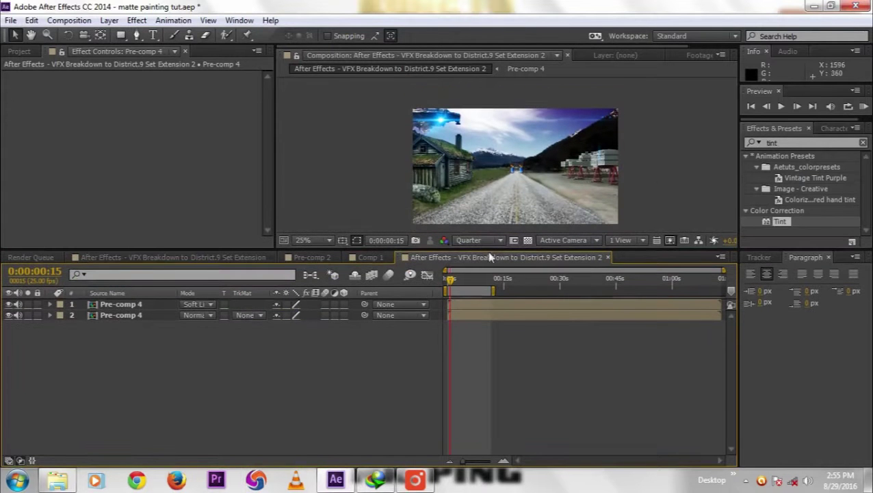
left_click(484, 240)
left_click(485, 271)
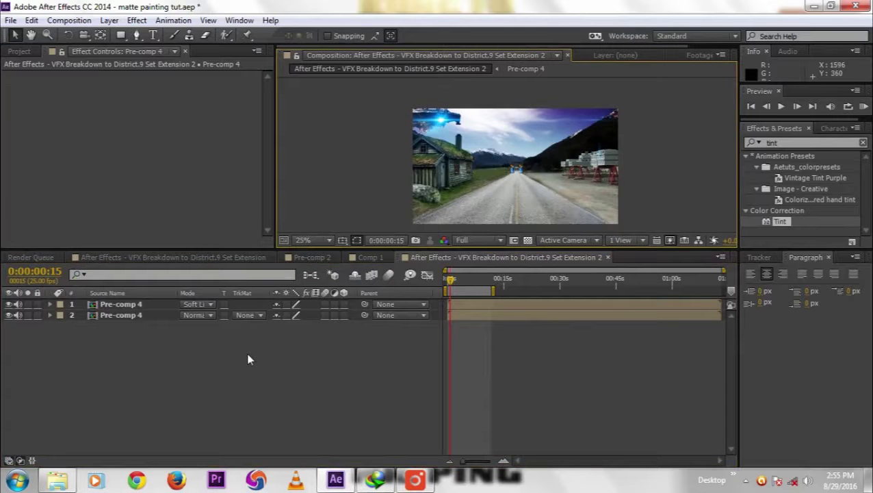
left_click(10, 304)
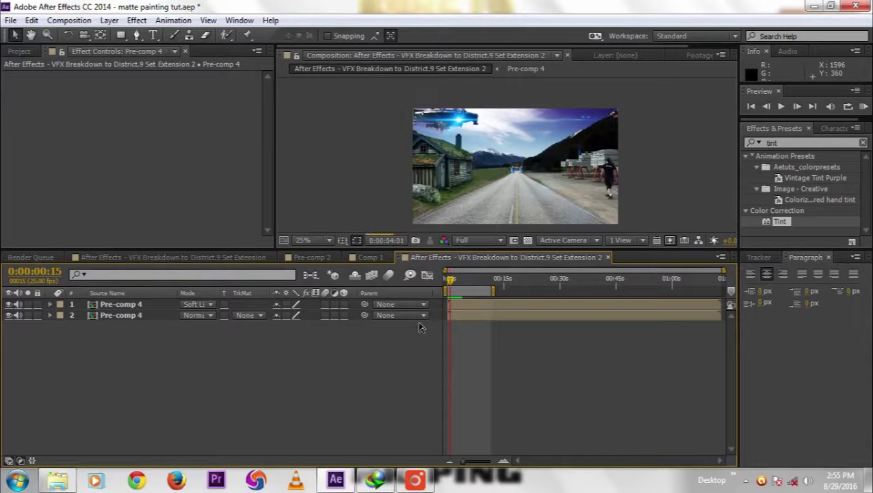
key("space")
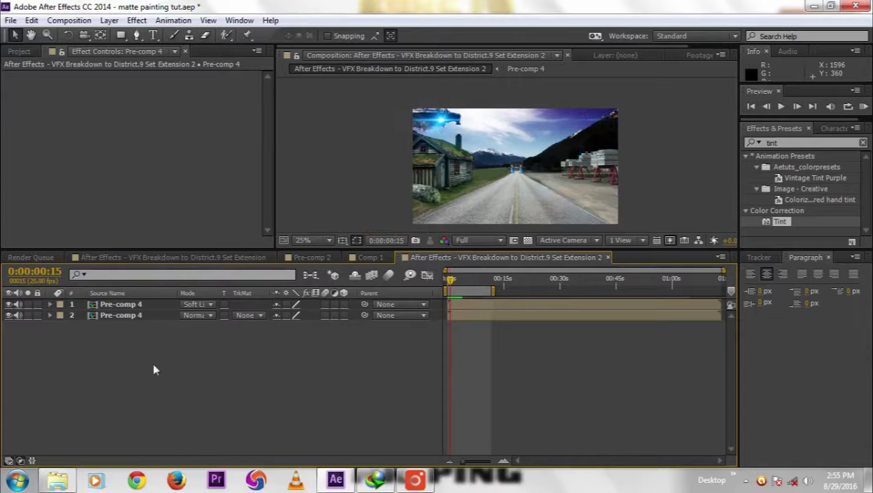
Add a new adjustment layer above both pre-comp layers
right_click(106, 346)
mouse_move(136, 211)
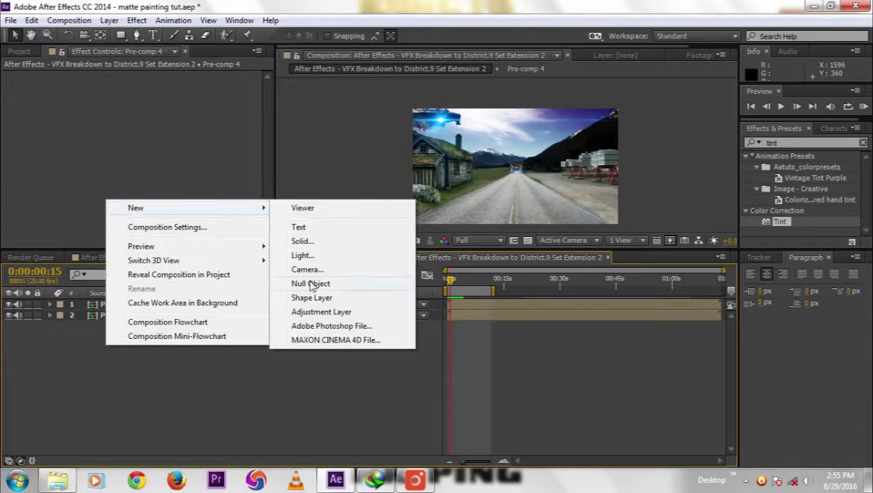
left_click(301, 312)
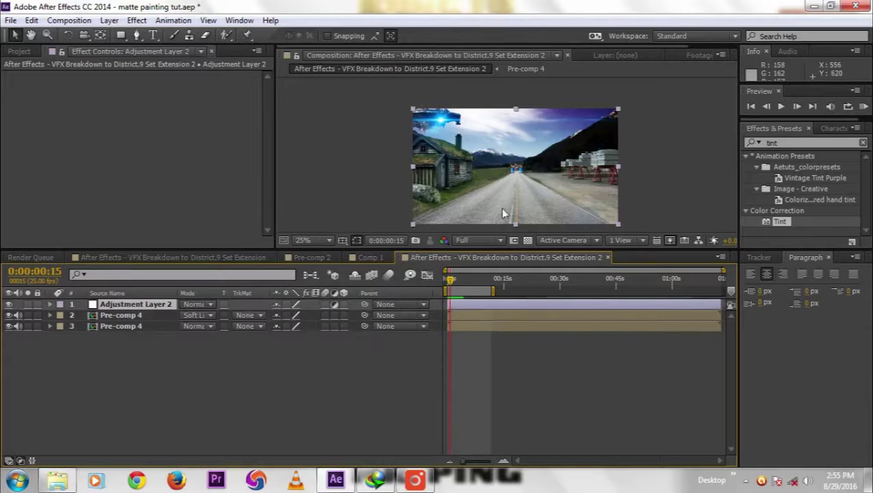
Apply the Curves color correction effect to the adjustment layer and pull its RGB midtones down slightly
left_click(135, 22)
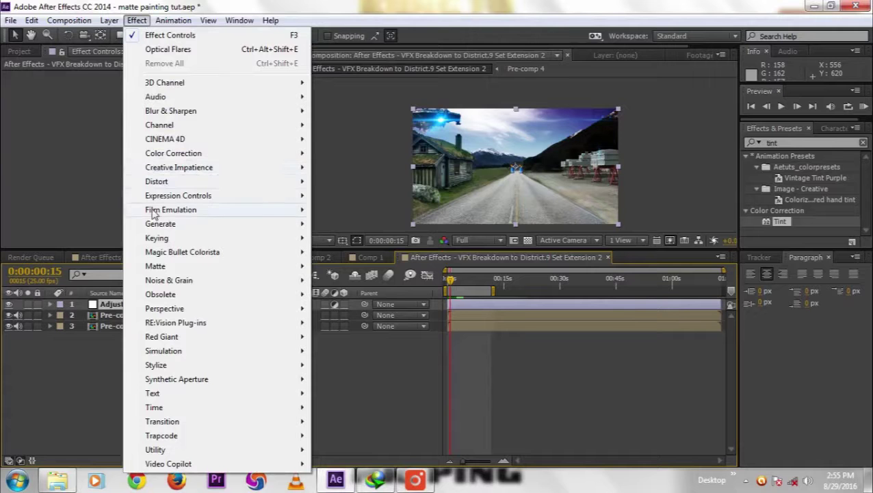
mouse_move(168, 155)
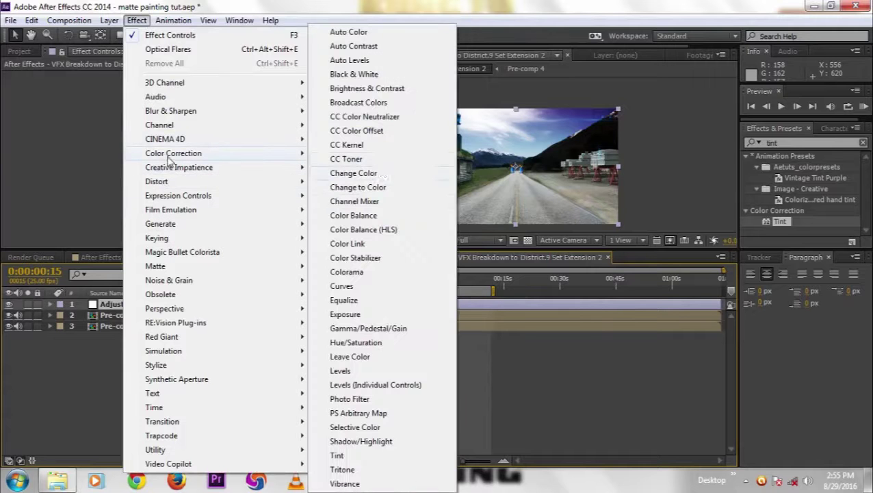
left_click(342, 288)
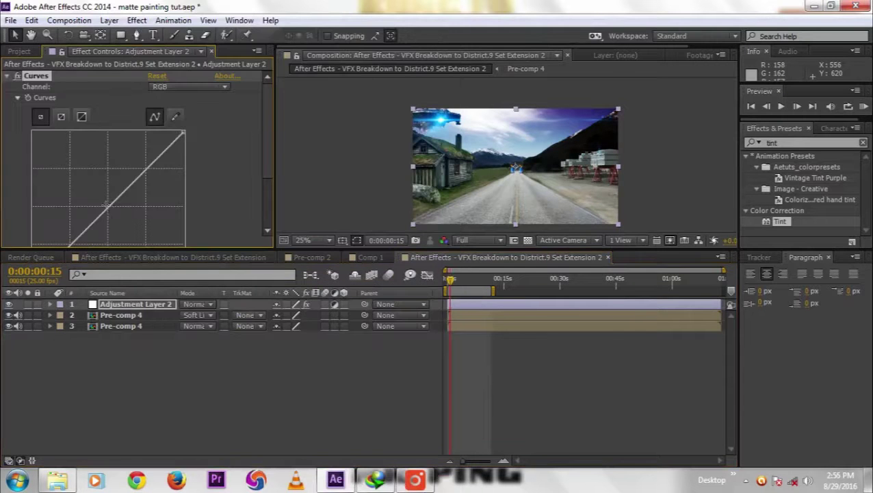
mouse_move(107, 209)
left_mouse_down()
mouse_move(90, 200)
mouse_move(106, 215)
left_mouse_up()
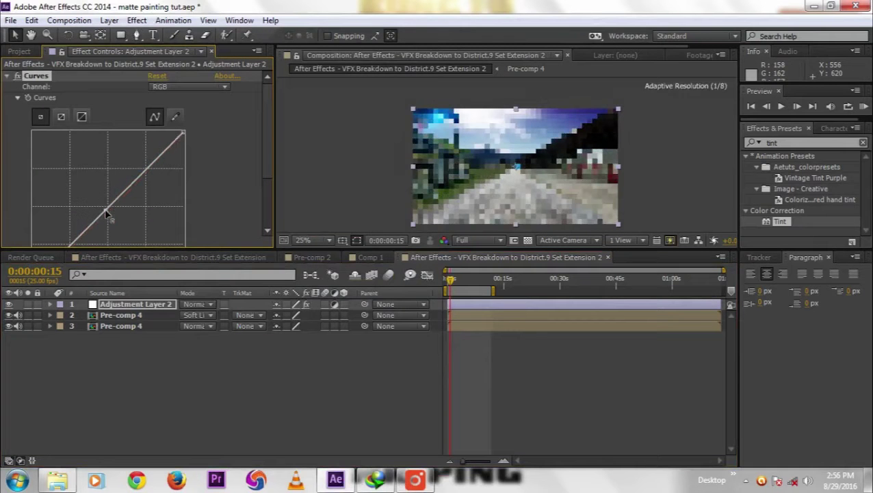
Raise the midtones and shadows of the Curves effect's Red channel and preview the grade
left_click(171, 85)
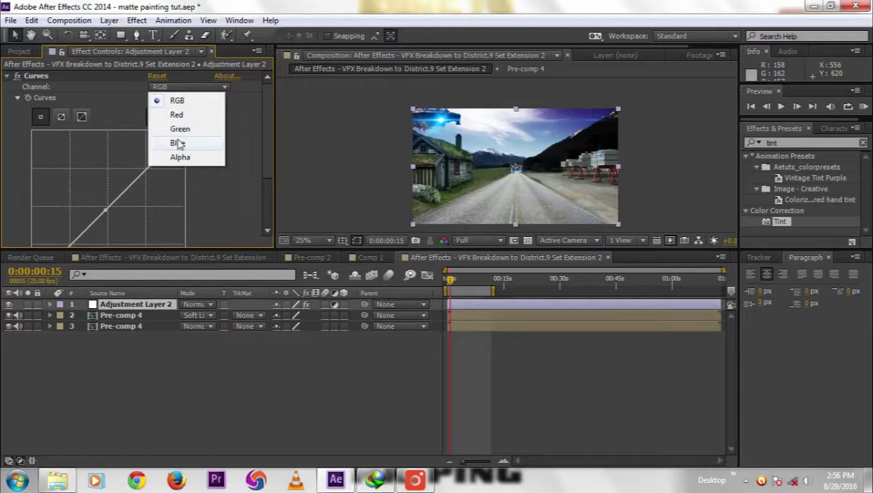
left_click(177, 114)
left_click_drag(108, 210, 92, 202)
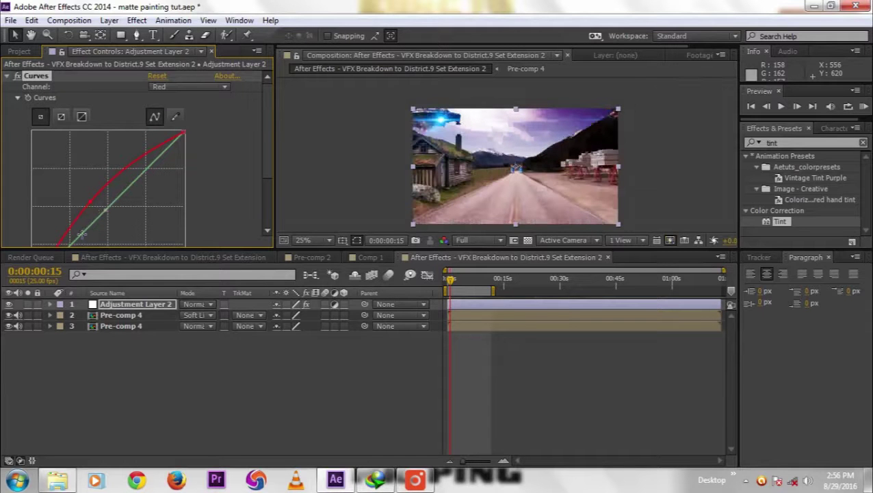
left_click_drag(80, 230, 80, 227)
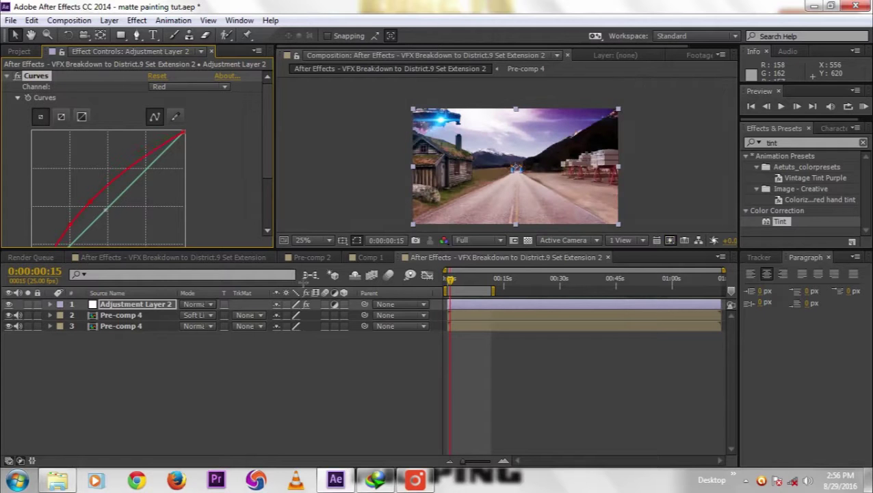
left_click(203, 381)
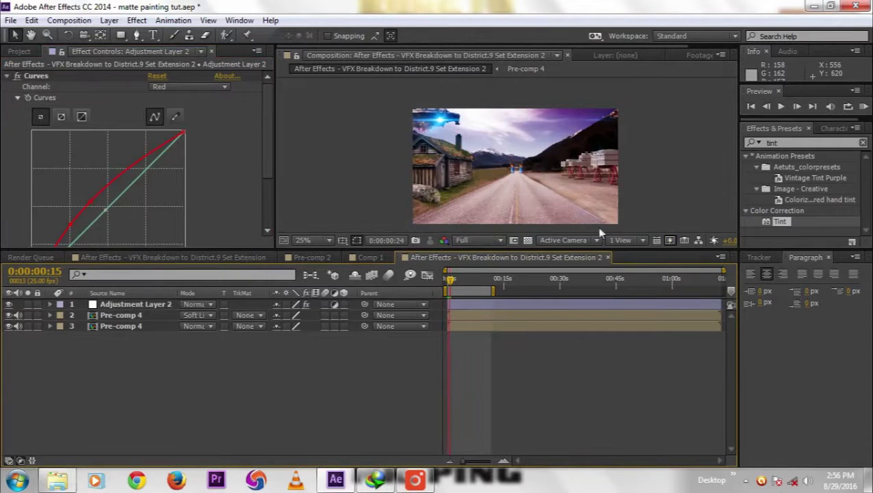
Delete the Curves effect from the adjustment layer
left_click(120, 304)
left_click(32, 77)
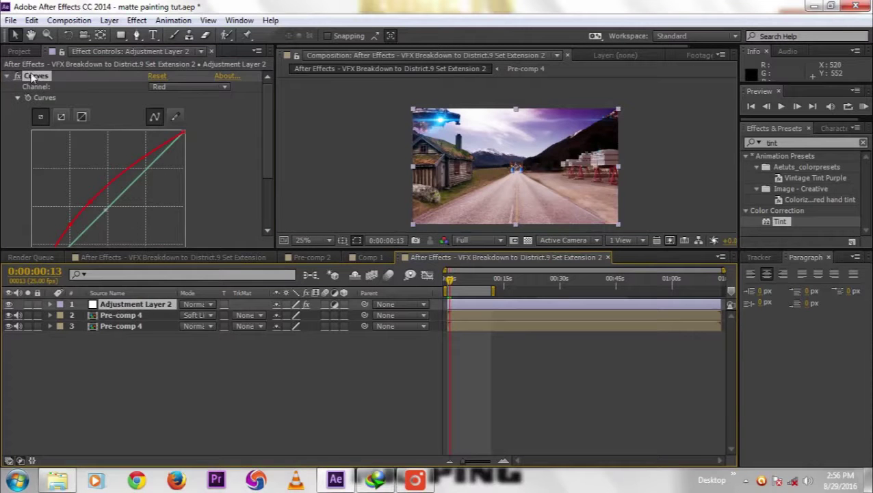
key("Delete")
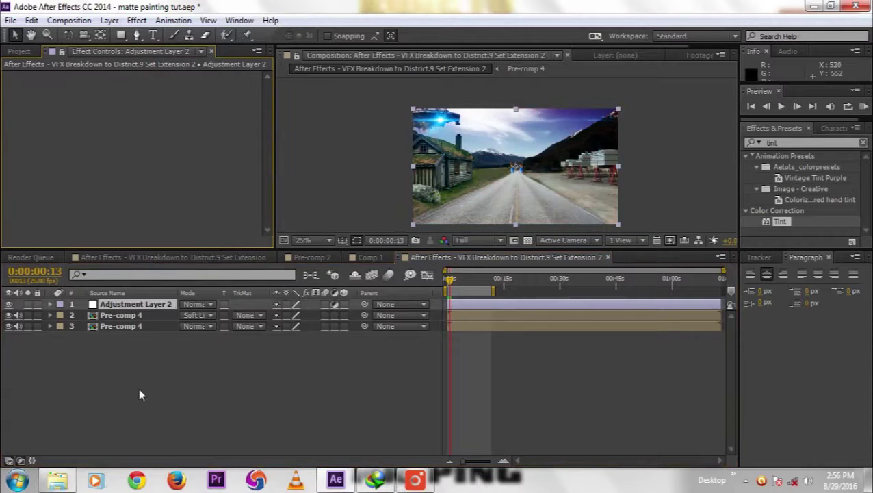
Search the effects and presets for "fmp" and bring the _Bonus Styles presets into view
left_click(786, 143)
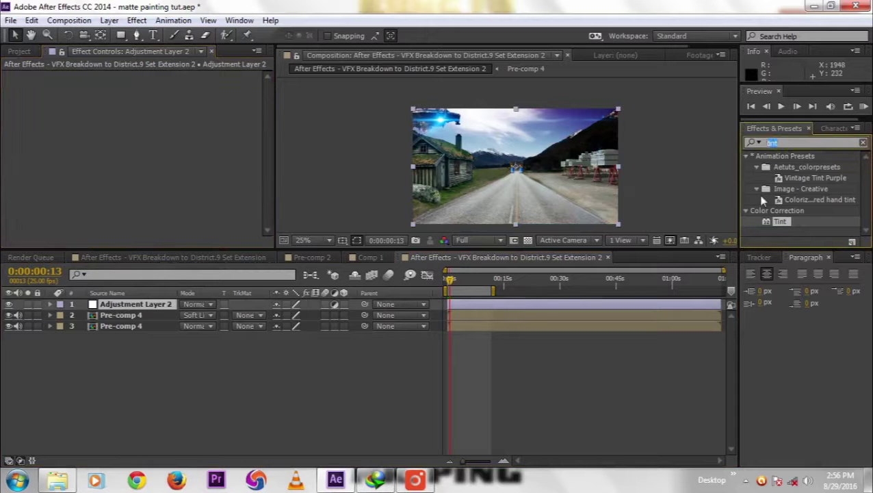
type("fmp")
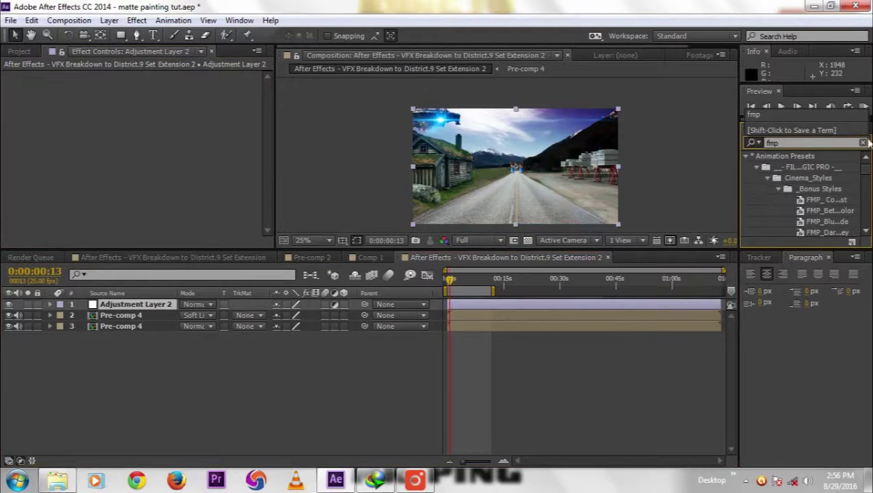
left_click(809, 197)
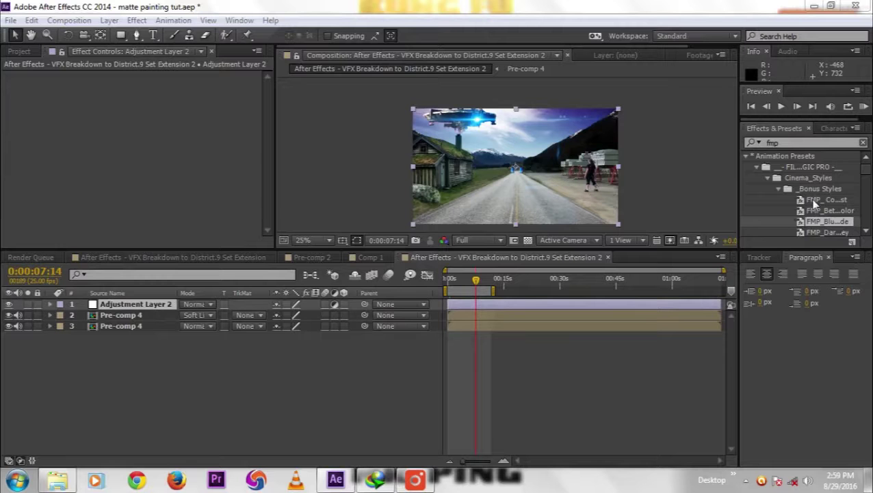
left_click_drag(865, 168, 865, 178)
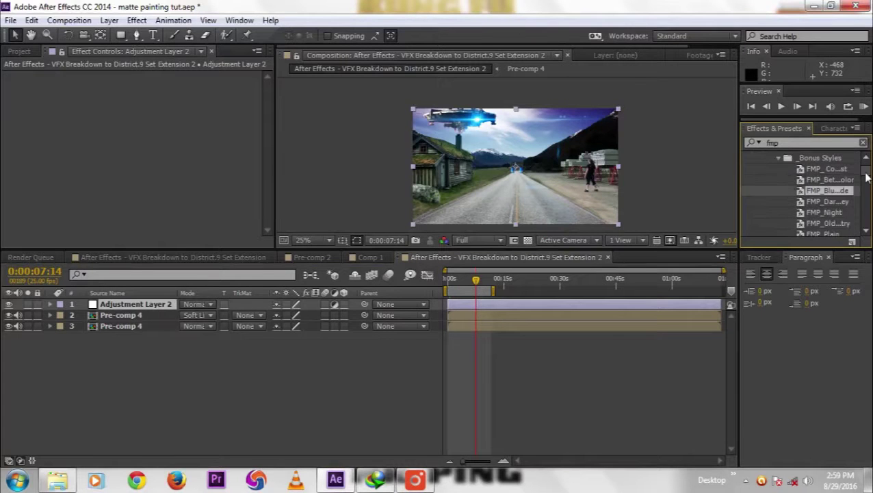
Try the FMP_Blu...de, FMP_Dar...ey and FMP_Night presets one after another on the adjustment layer
double_click(824, 190)
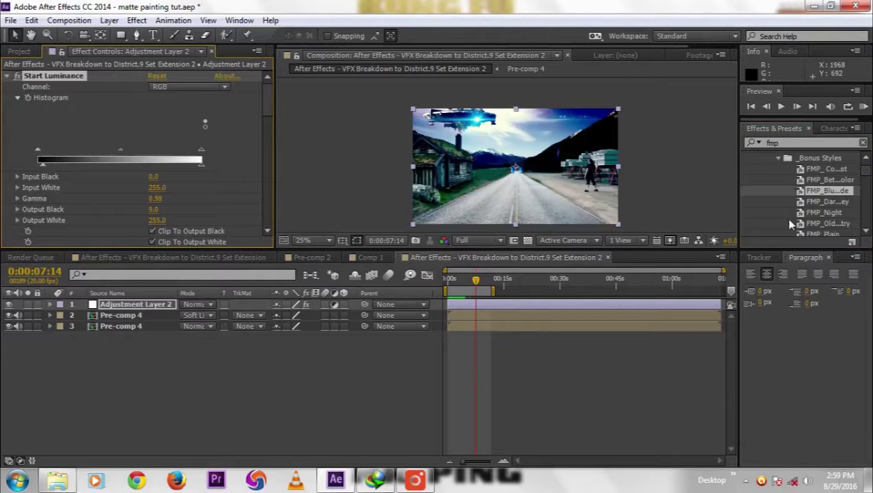
double_click(825, 202)
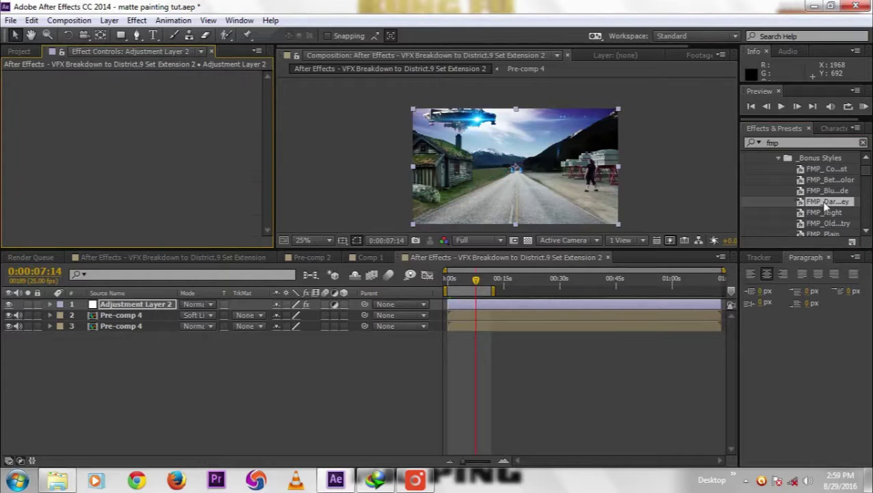
double_click(824, 213)
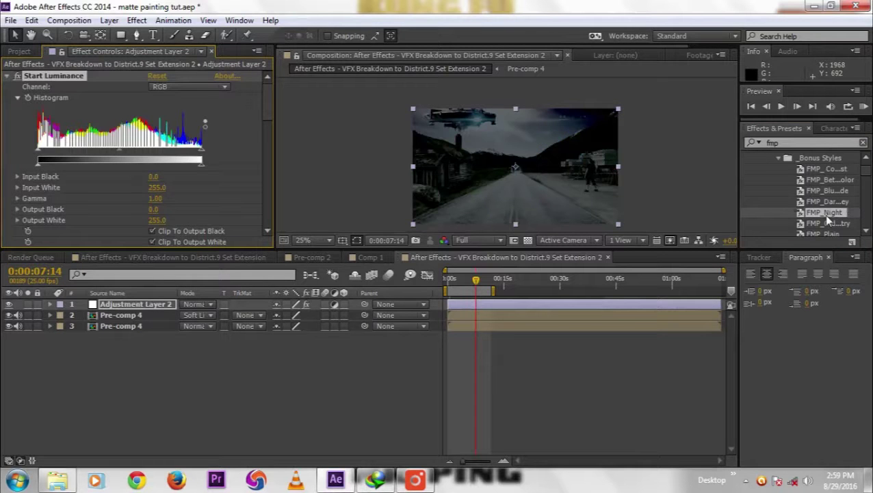
Apply the FMP_Old...try preset to the adjustment layer and play back the graded shot from about 0:00:06:17
double_click(826, 224)
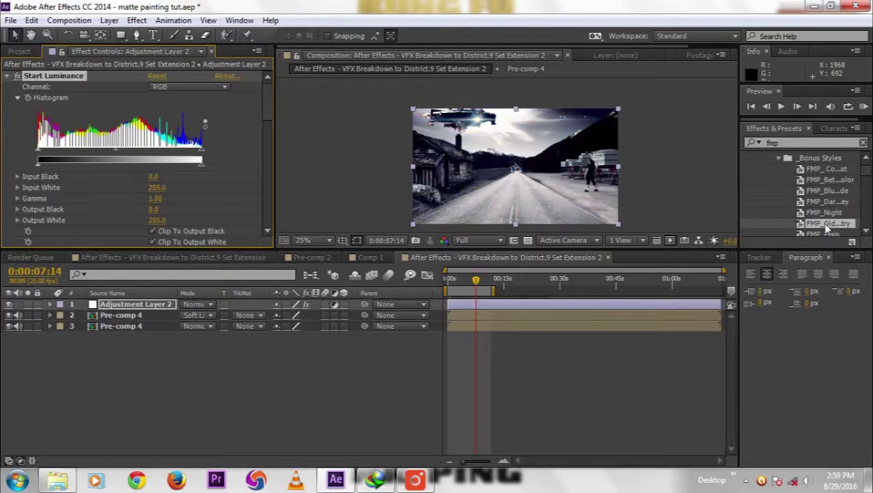
left_click(474, 280)
left_click_drag(471, 286, 472, 281)
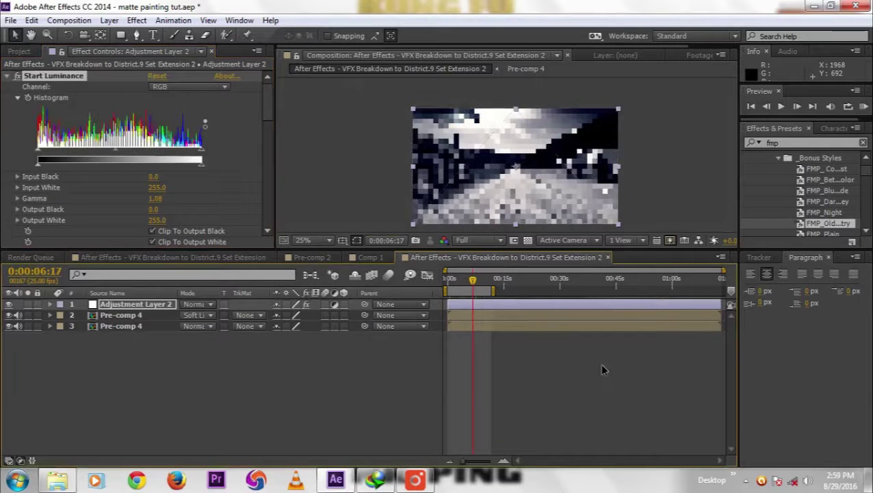
key("space")
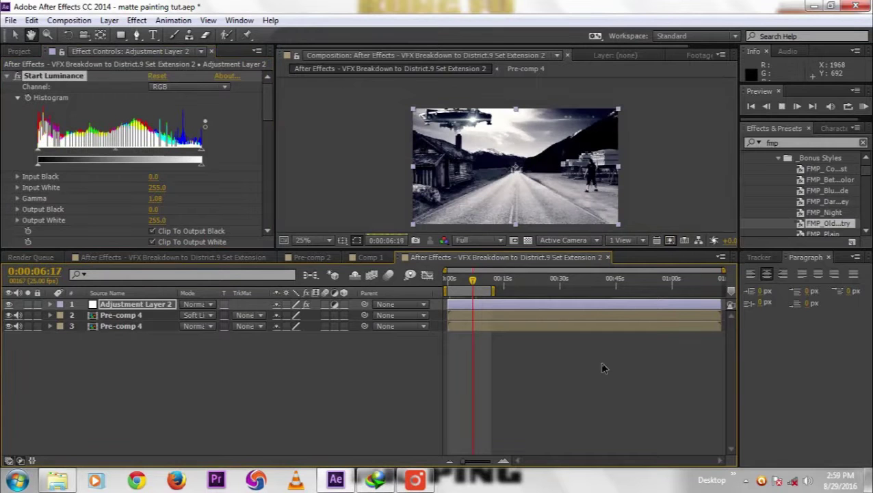
key("space")
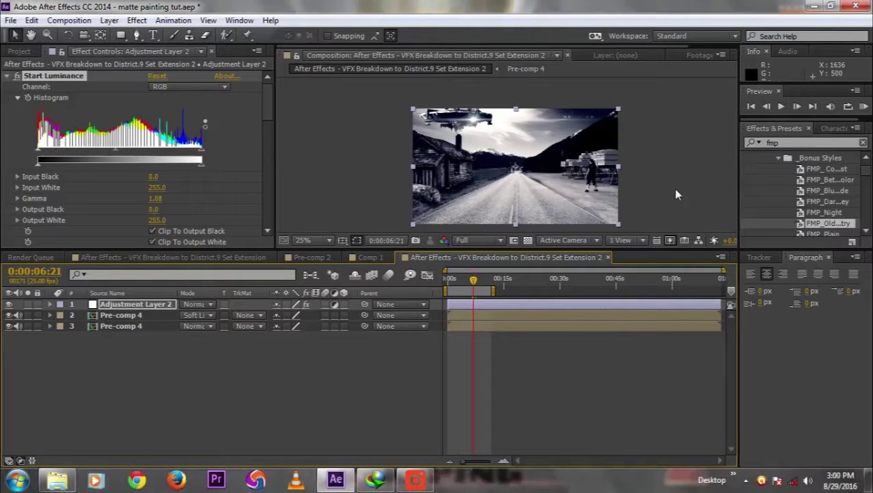
key("space")
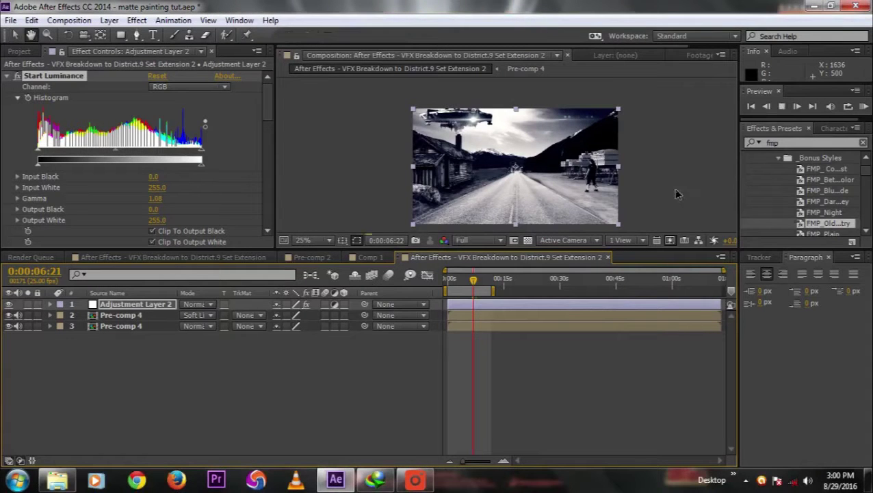